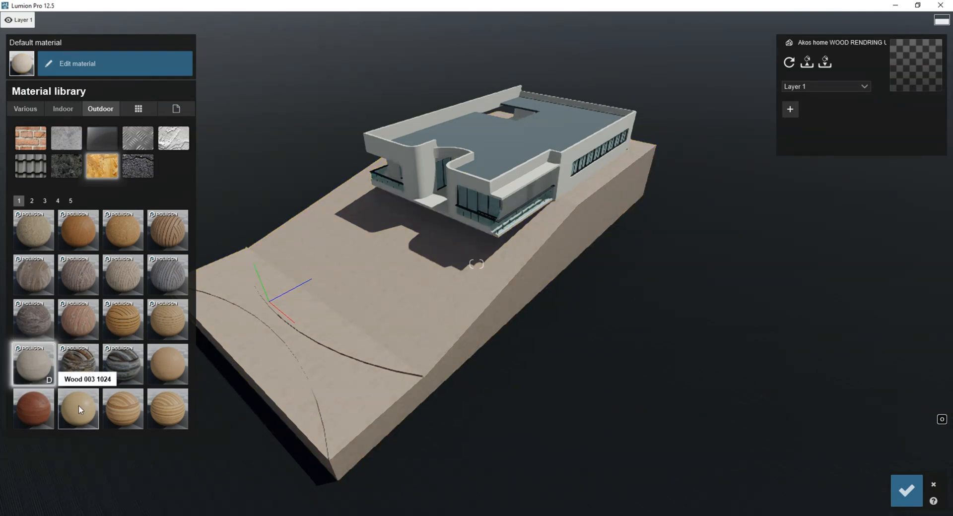
Assign the Wood 003 1024 material to the terrain block with a map scale of about 44.7 and save the materials.
left_click(70, 409)
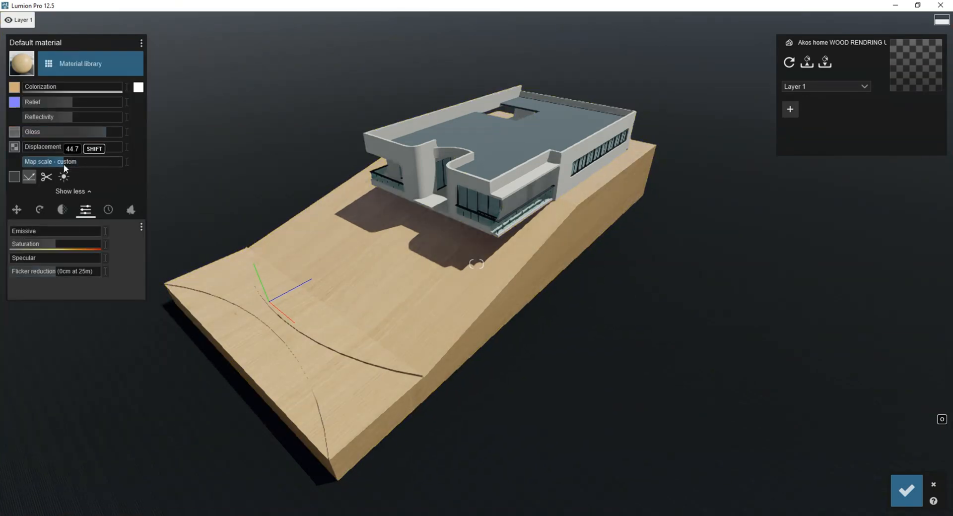
left_click(906, 491)
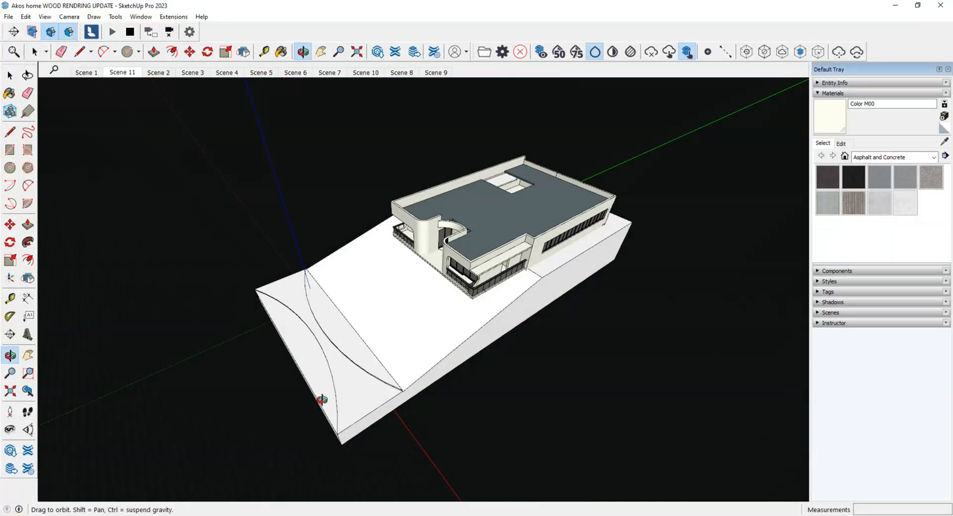
Switch to SketchUp and paint the two curved strips of the terrain with the Polished Concrete Old material.
key("space")
left_click(352, 321)
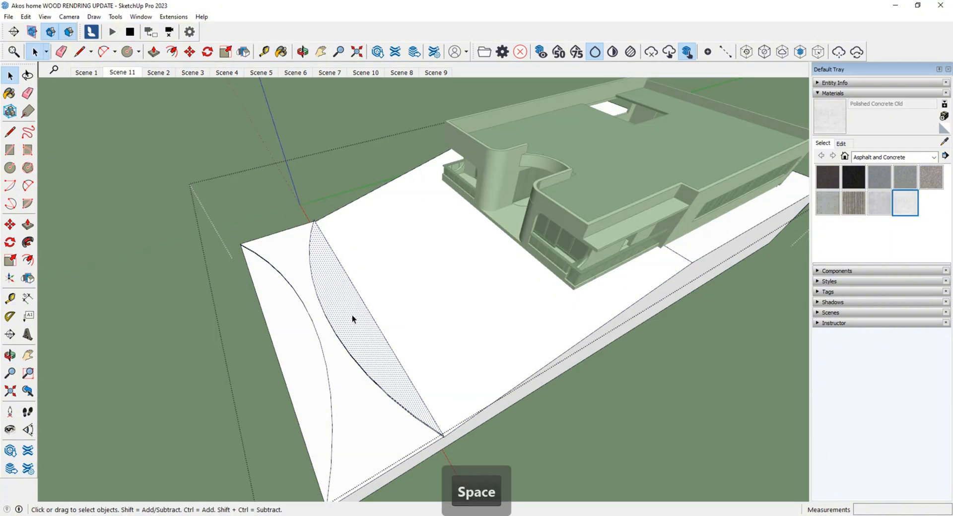
key("b")
left_click(305, 360)
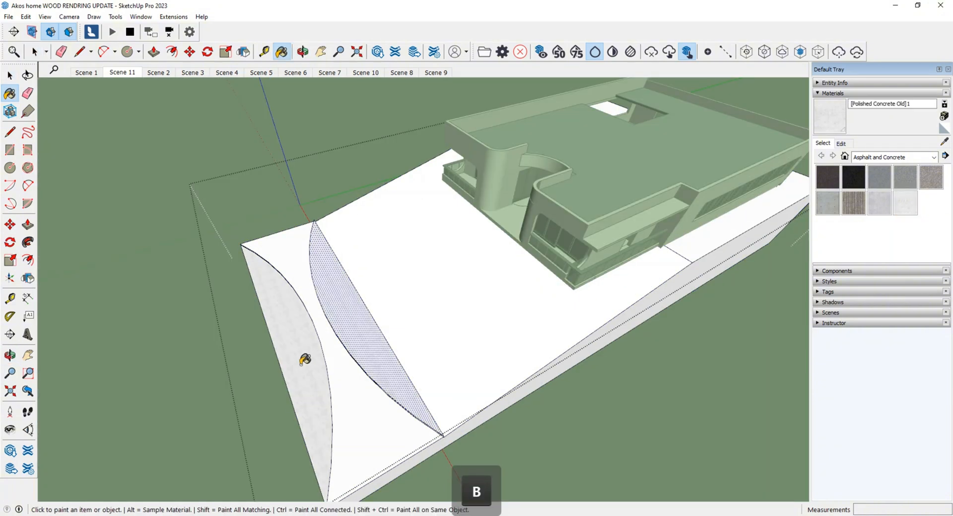
mouse_move(305, 359)
middle_mouse_down()
mouse_move(436, 330)
mouse_move(377, 364)
middle_mouse_up()
left_click(437, 329)
key("ctrl+z")
key("space")
key("Escape")
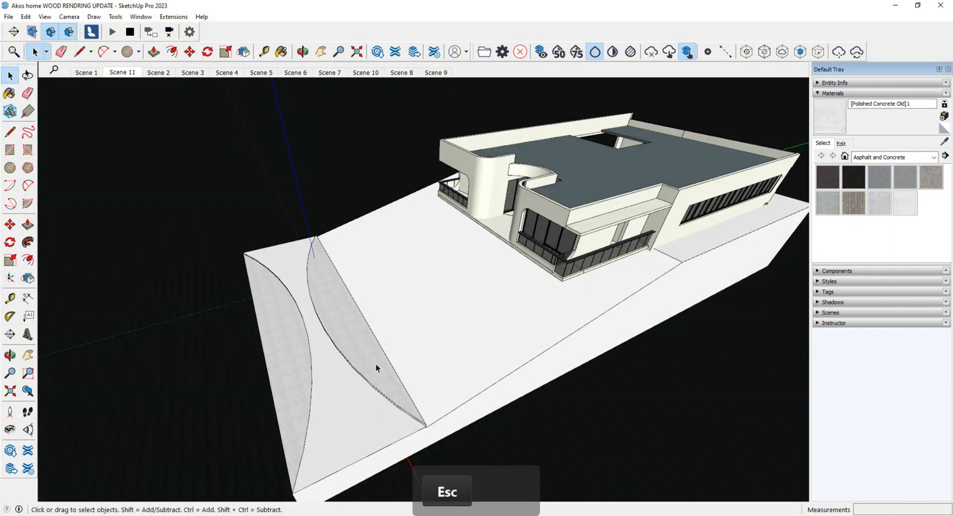
Switch to Lumion and select the material of the two curved terrain strips for editing.
mouse_move(349, 515)
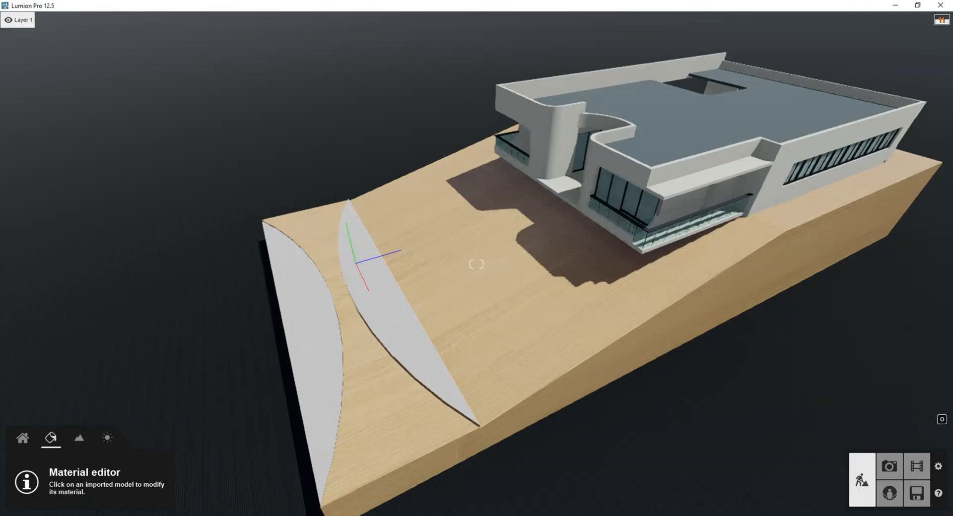
left_click(393, 338)
Try a coarse gravel ground material with a map scale of 13.3 on the curved strips.
left_click(26, 61)
left_click(137, 94)
left_click(168, 320)
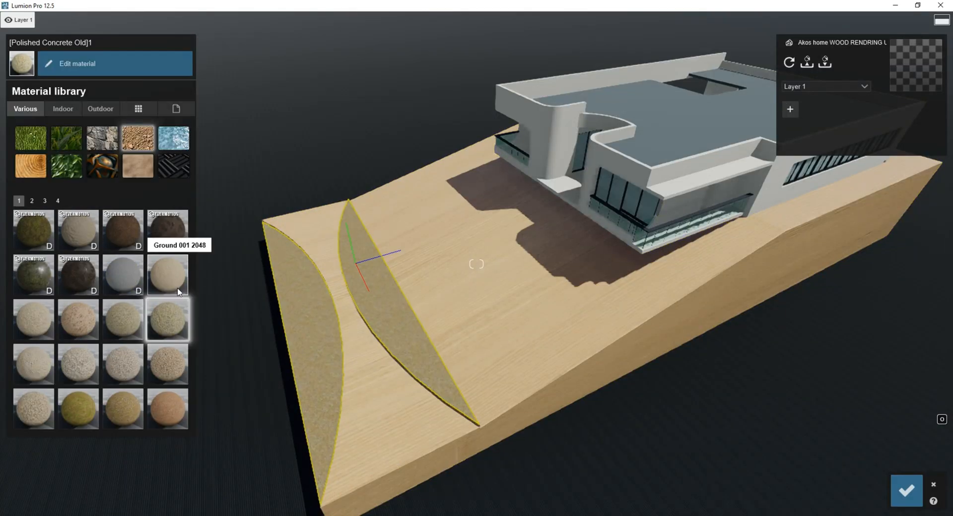
double_click(167, 358)
left_click_drag(41, 163, 56, 166)
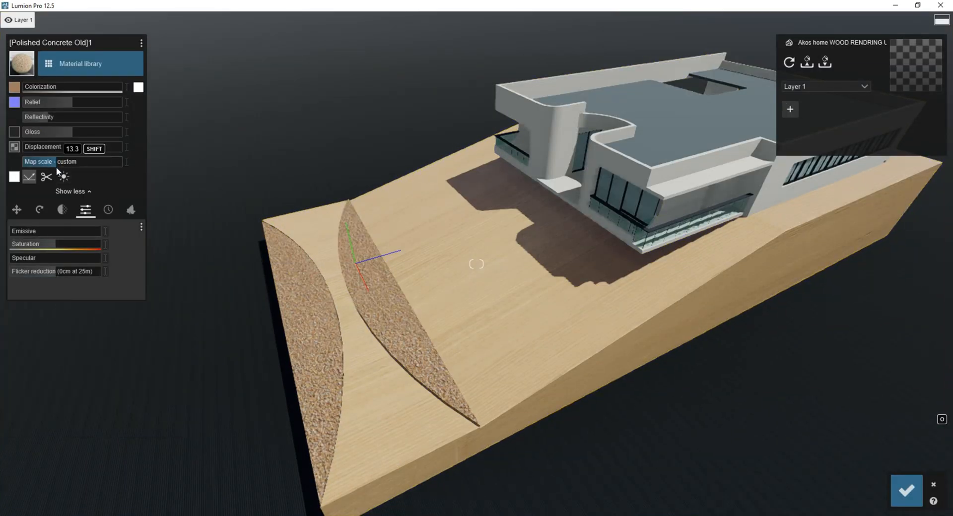
right_click_drag(208, 234, 268, 214)
key("s")
right_click_drag(407, 373, 360, 375)
key("w")
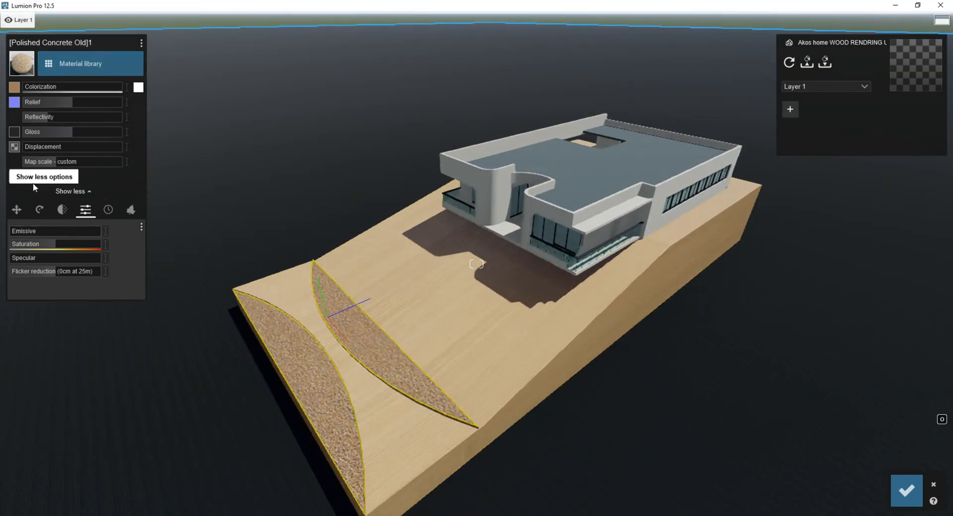
Assign a light brown outdoor wood to the curved strips, set its map scale to about 6.9 and save.
left_click(56, 66)
left_click(100, 109)
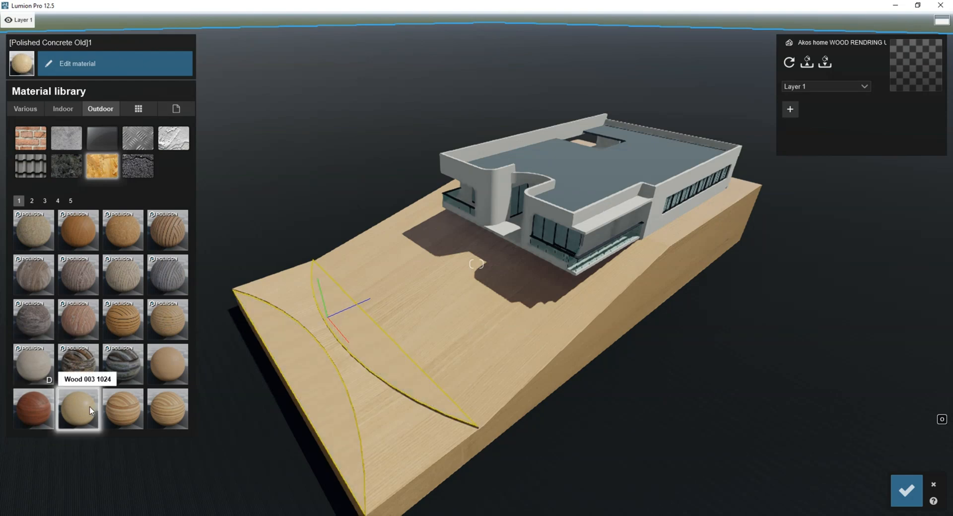
left_click(167, 362)
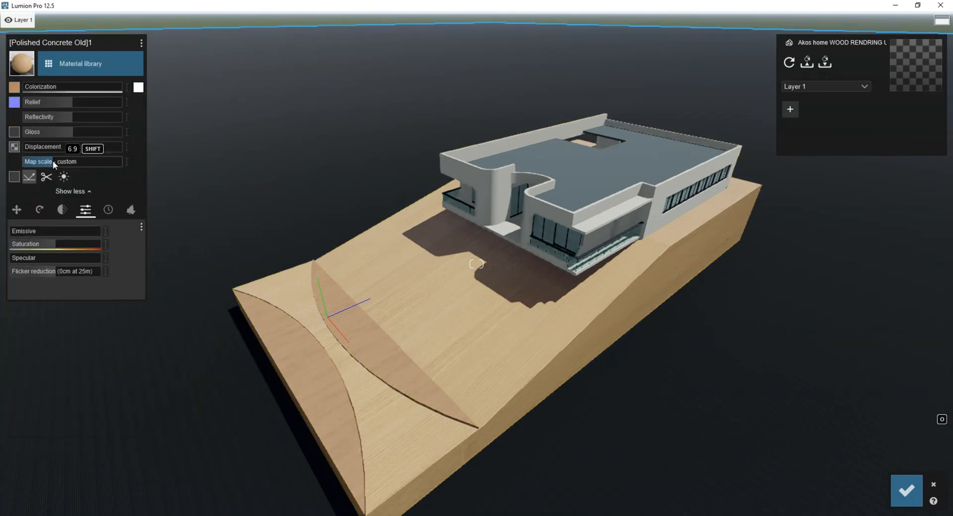
left_click(908, 497)
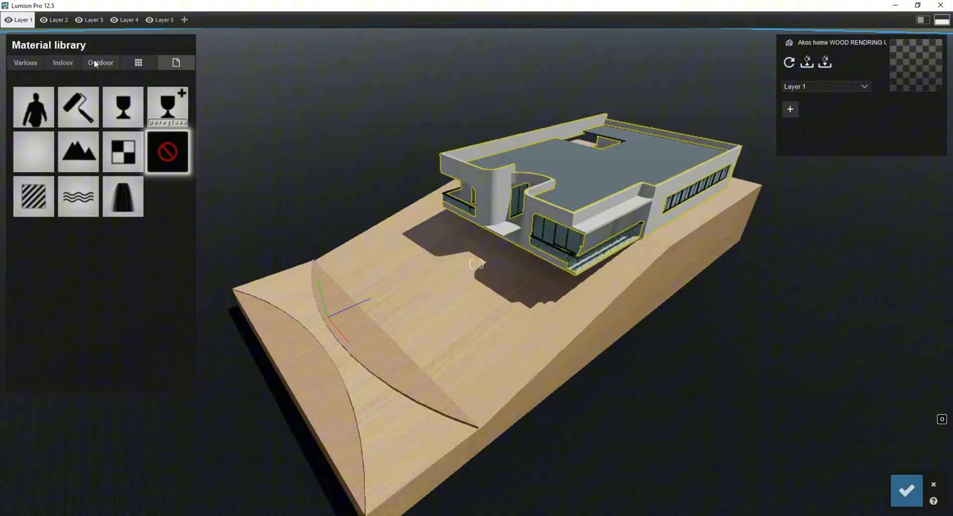
Try the Wood 003 1024 material on the house walls.
left_click(94, 63)
left_click(74, 404)
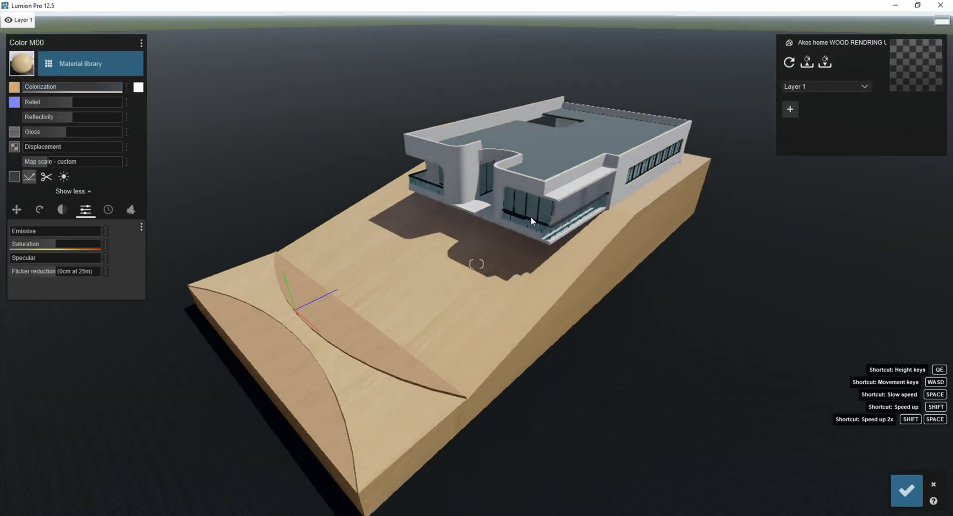
left_click(531, 217)
left_click(37, 198)
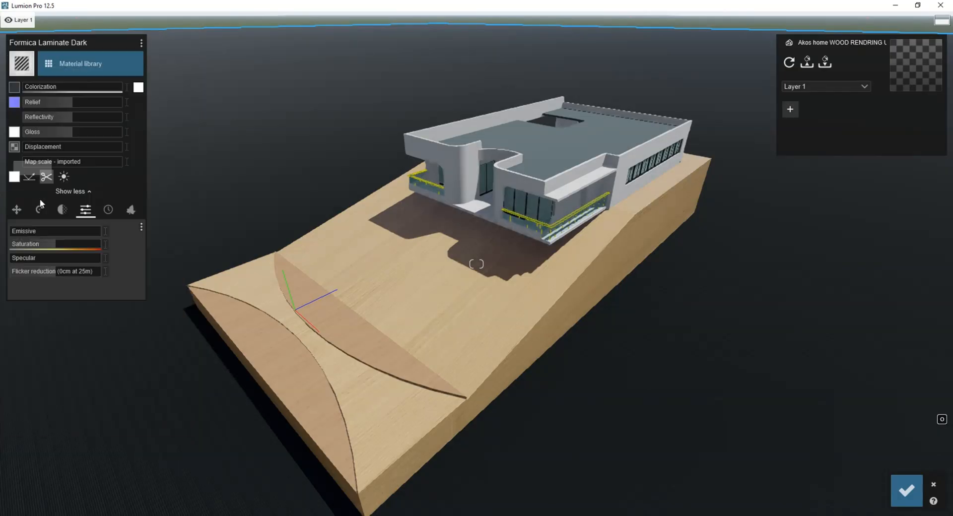
Assign outdoor wood materials to the roof and the window frames, with the roof's colorization at about 0.5.
left_click(543, 170)
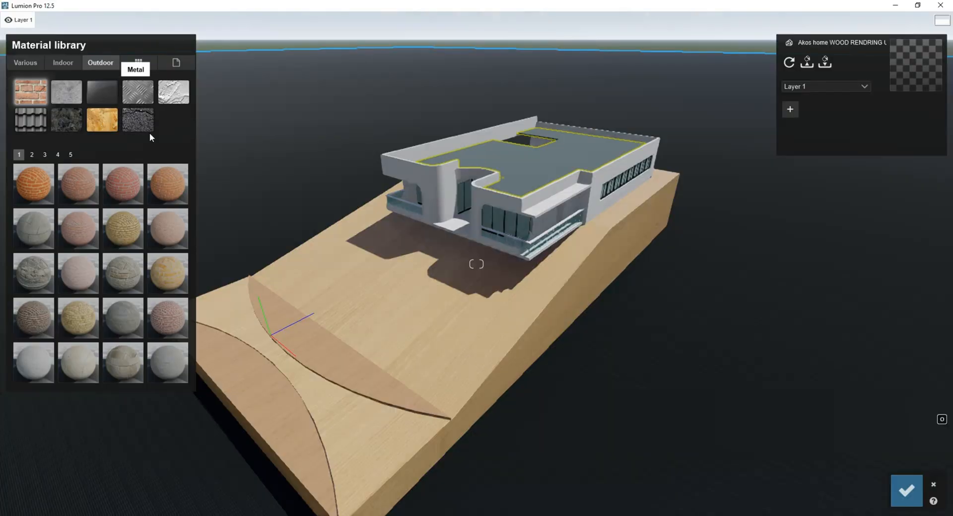
left_click(73, 356)
left_click(75, 64)
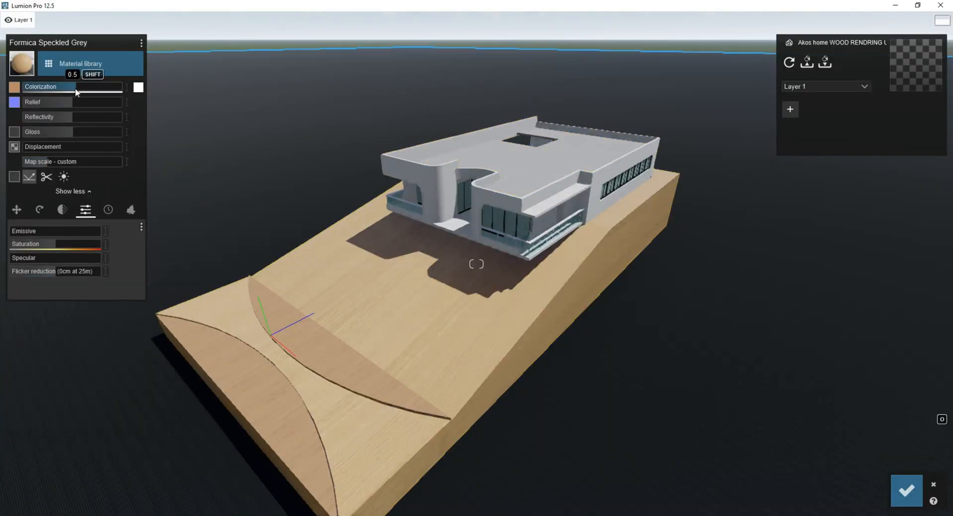
left_click(495, 230)
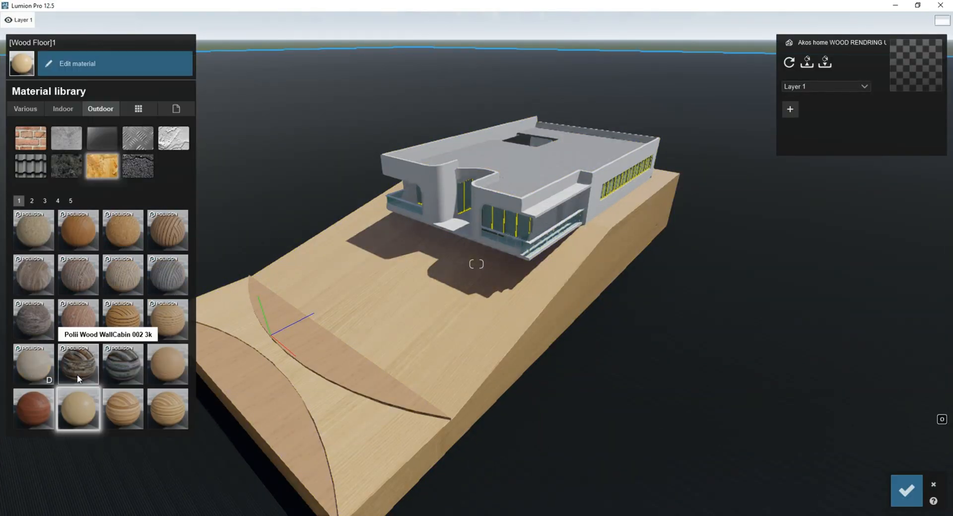
left_click(49, 396)
Raise the reflectivity of the window glass material.
left_click(511, 228)
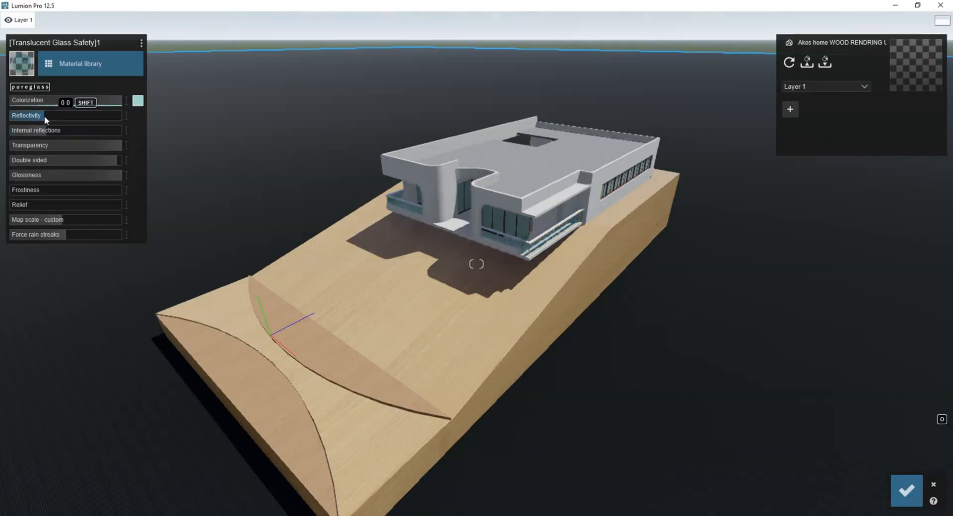
left_click_drag(45, 117, 78, 118)
left_click(313, 189)
Place several Leafless Tree 011 trees across the slope in front of the house.
left_click(23, 439)
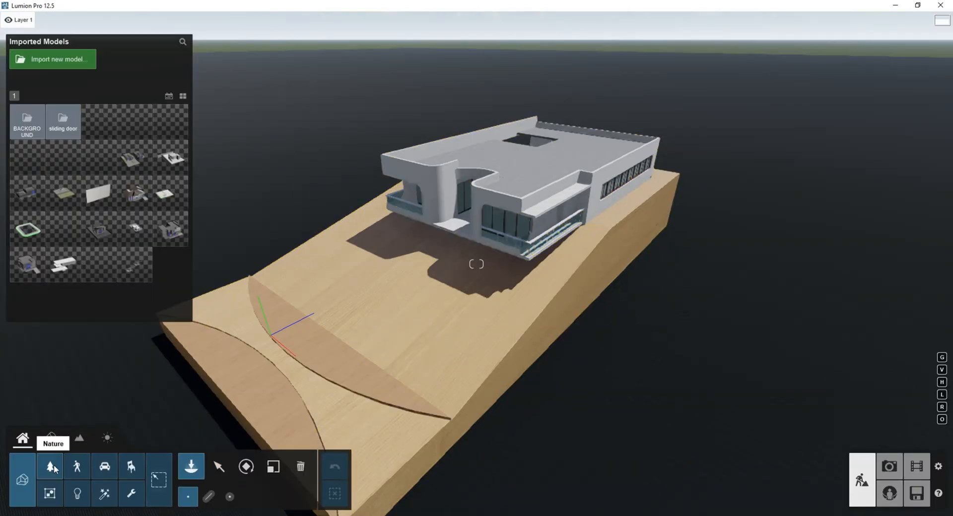
left_click(54, 469)
left_click(172, 203)
key("l")
left_click(438, 364)
left_click(500, 321)
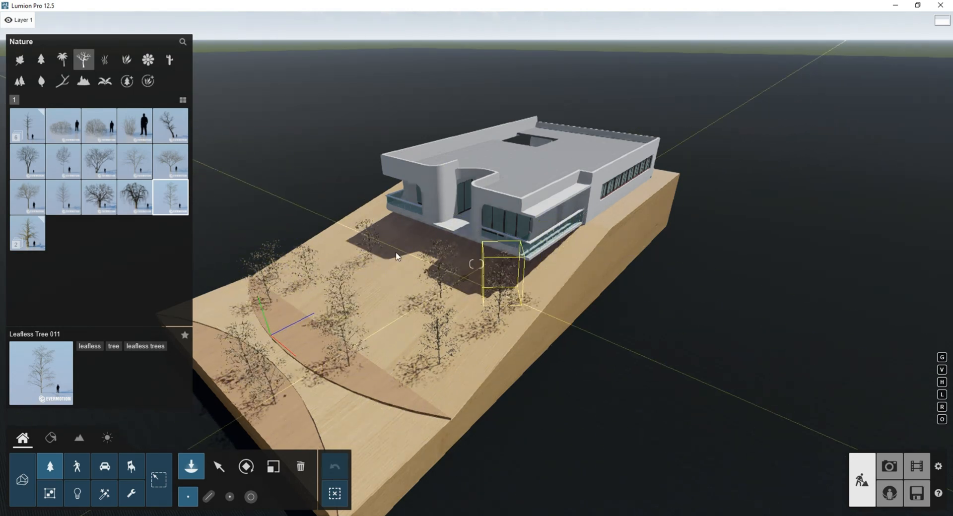
Add more Leafless Tree 011 trees along the sides of the house and one inside the roof opening.
left_click(333, 242)
right_click_drag(334, 242, 388, 231)
left_click(585, 208)
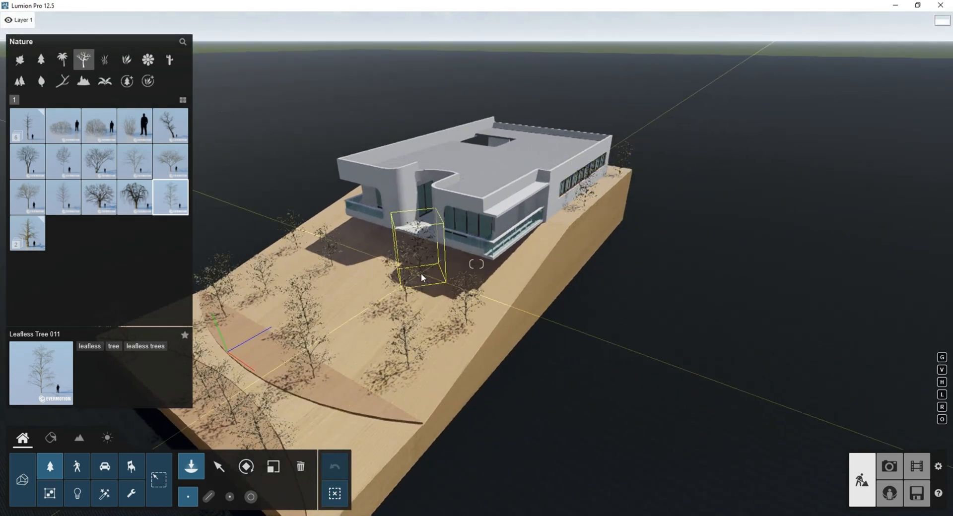
key("l")
key("shift+q")
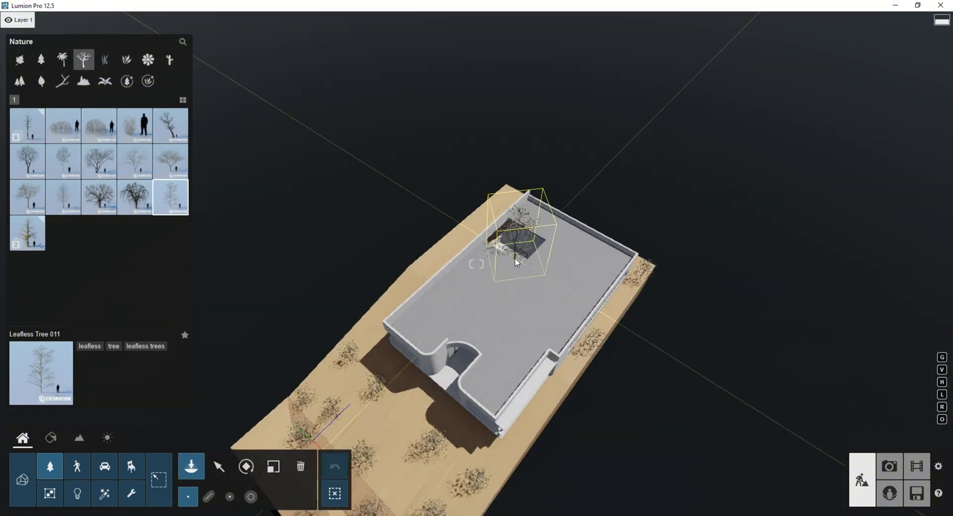
left_click(516, 262)
key("e")
right_click_drag(516, 262, 460, 174)
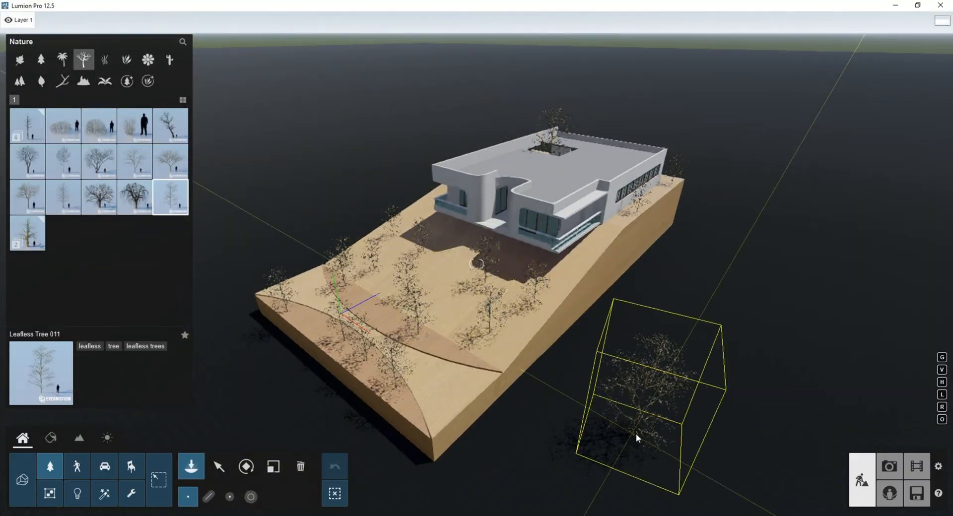
Place black 3D people silhouettes, including a rider on horseback, across the slope around the house.
left_click(890, 467)
left_click(863, 480)
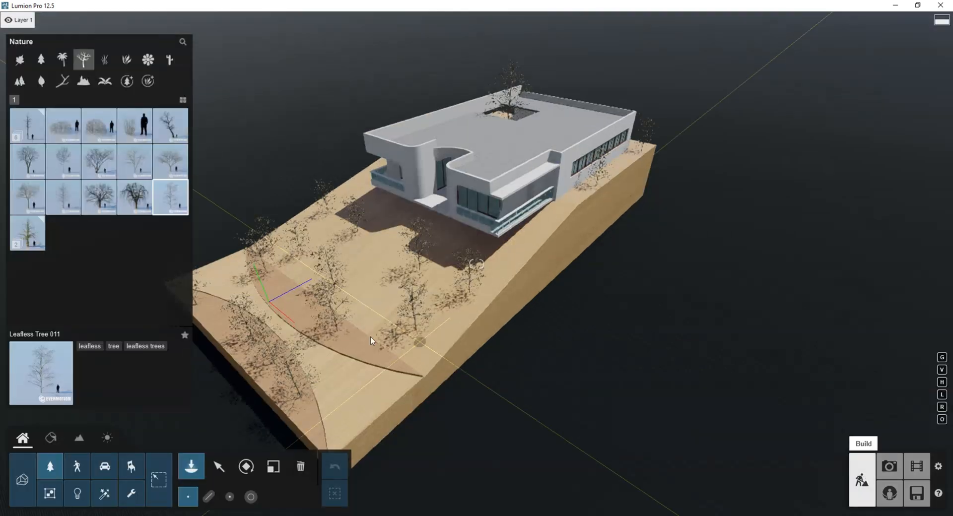
left_click(27, 197)
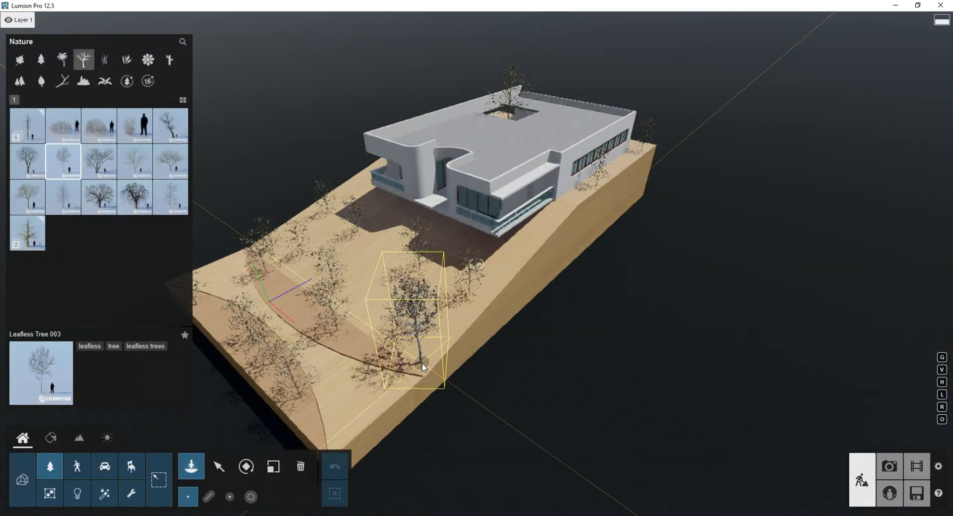
left_click(77, 466)
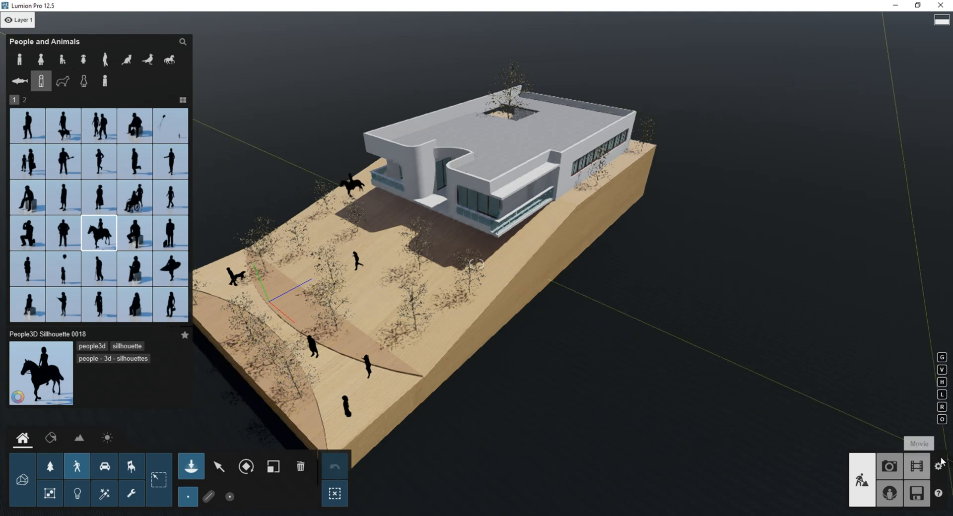
Apply the Realistic style to the view stored as Photo 2 and turn the Real Skies heading to its maximum.
left_click(889, 466)
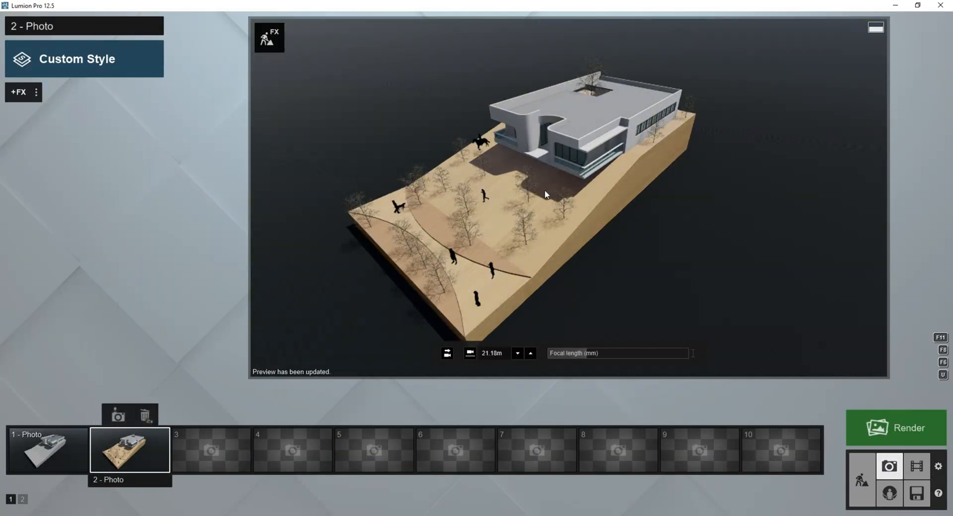
left_click(77, 59)
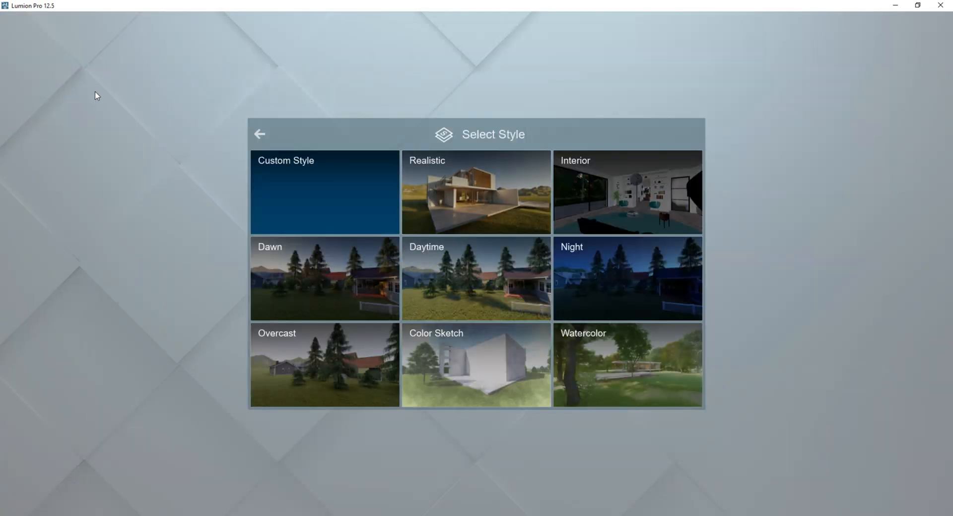
left_click(443, 204)
left_click(74, 116)
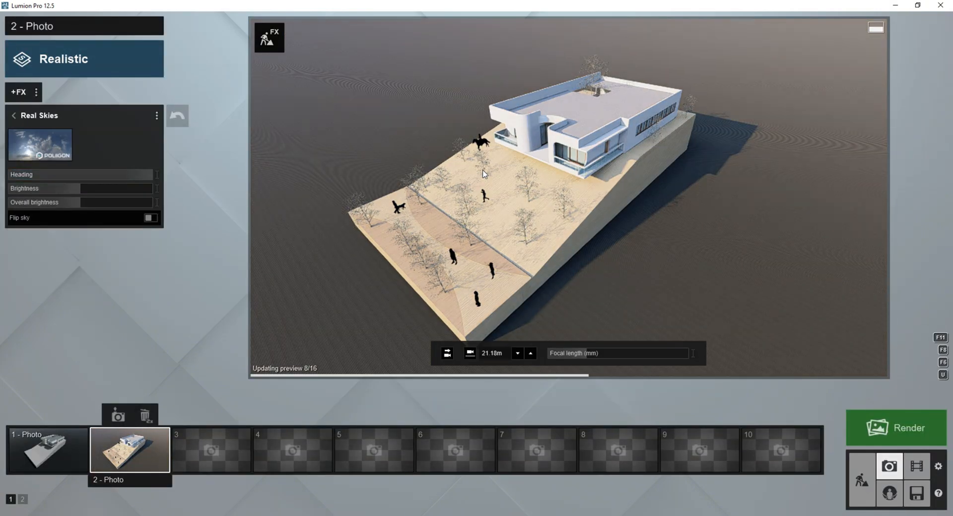
Switch to SketchUp and scale the terrain block wider along the red axis by about 1.11.
mouse_move(382, 497)
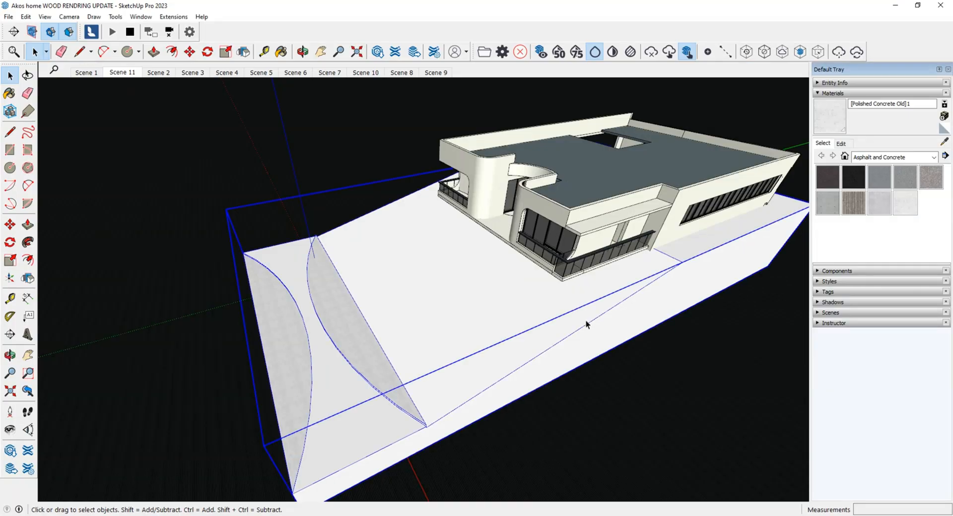
key("s")
left_click(660, 331)
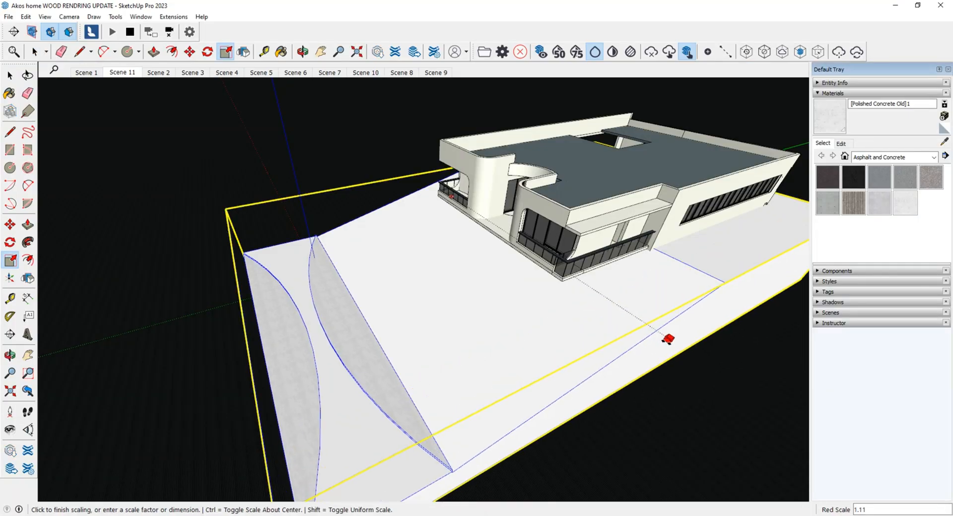
left_click(665, 337)
key("space")
Push/pull the two raised curved strips inside the terrain group flush with the flat front surface.
middle_click_drag(393, 417, 370, 337)
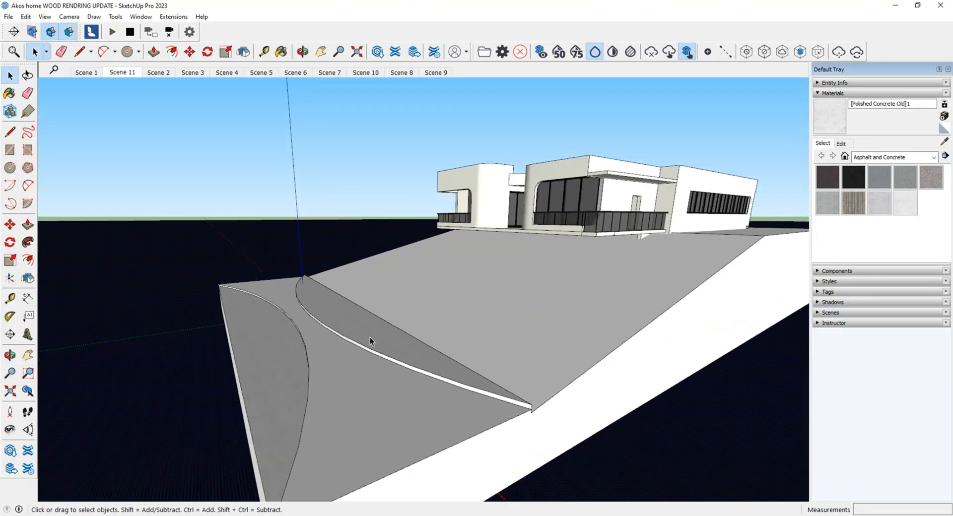
scroll(353, 335, "up", 2)
double_click(353, 334)
left_click(352, 335)
key("p")
left_click(350, 335)
left_click(248, 362)
key("space")
left_click(247, 362)
key("p")
left_click(249, 361)
left_click(309, 345)
Erase the leftover arc edges of both curved strips from the flat front surface.
key("e")
left_click(318, 325)
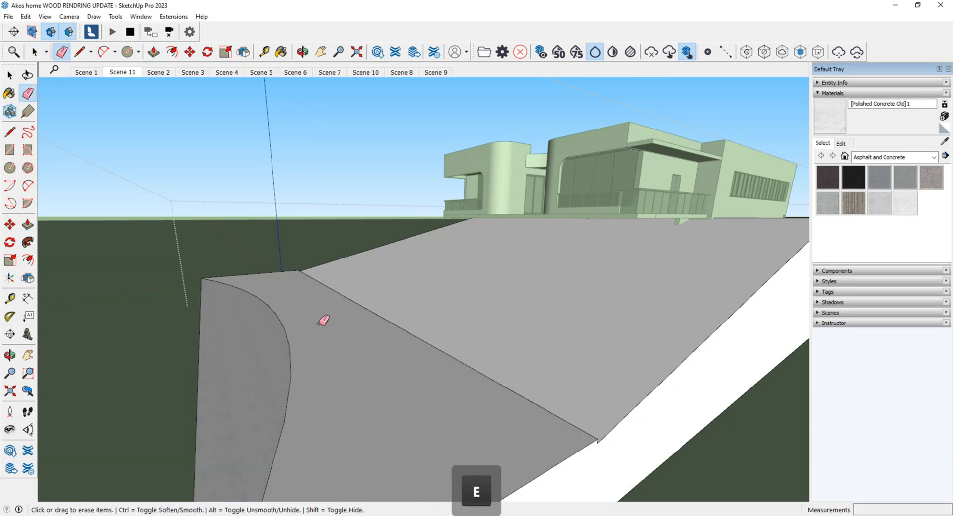
left_click(289, 343)
key("space")
Draw an S-shaped curve of two-point arcs with 60 sides across the flat front part of the terrain.
scroll(593, 442, "down", 4)
middle_click_drag(380, 241, 342, 356)
left_click(105, 53)
left_click(314, 232)
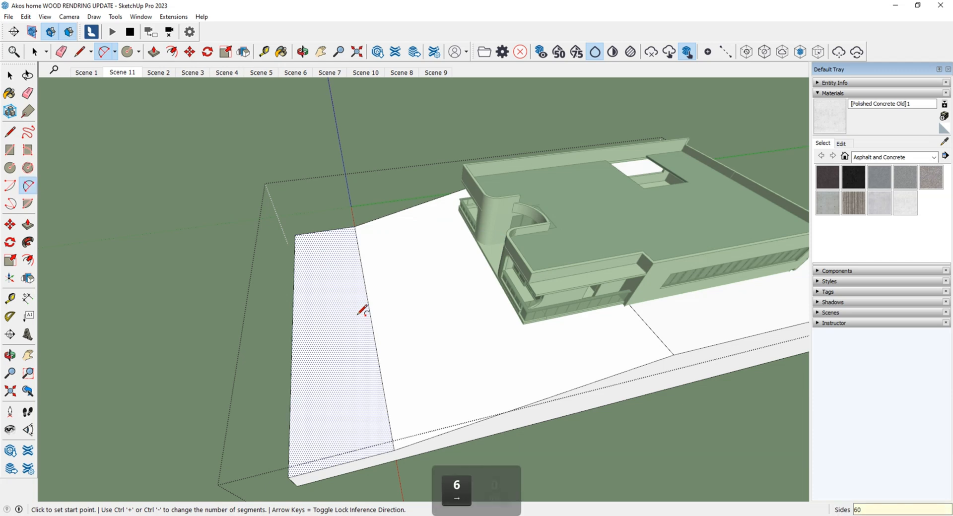
key("Return")
left_click(307, 233)
Try to offset the two arcs of the S-curve separately, by about 0.95 m and 0.99 m.
left_click(339, 297)
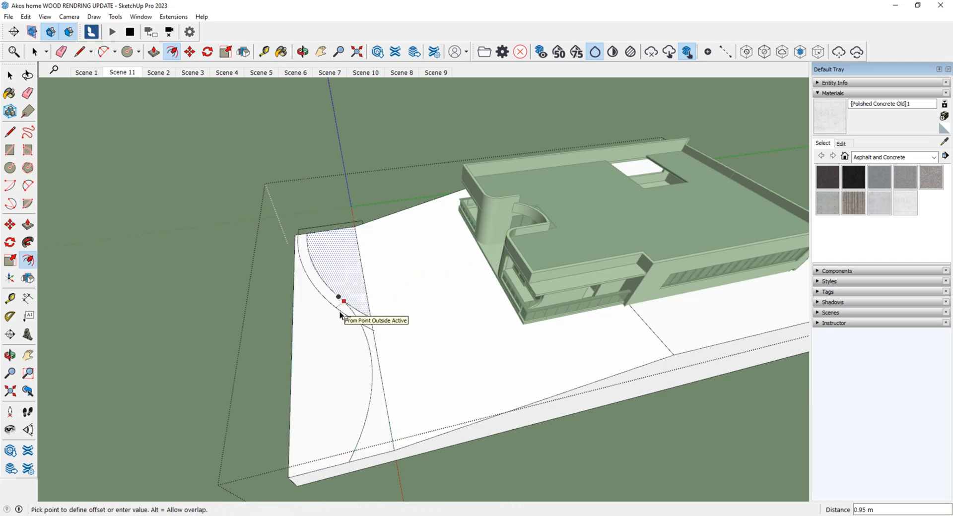
key("f")
left_click(371, 376)
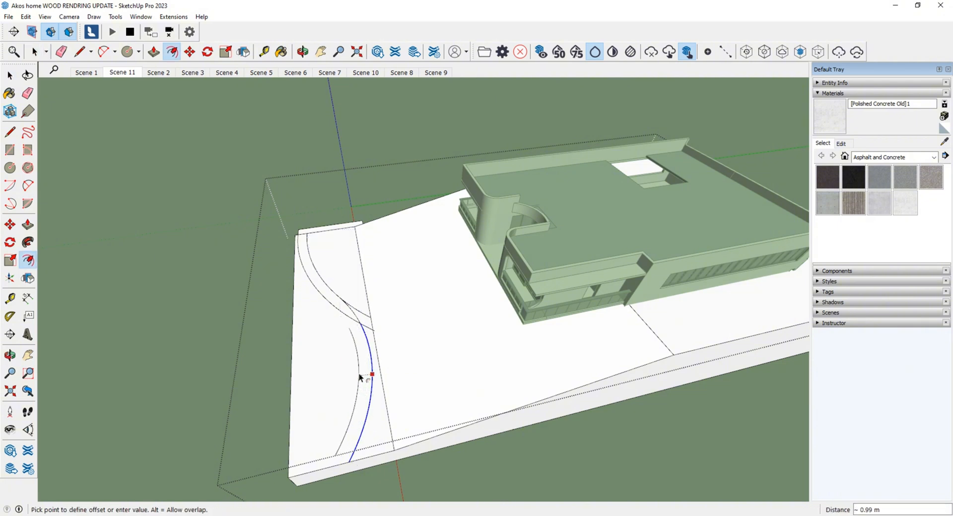
left_click(359, 373)
key("f")
left_click(362, 372)
key("Escape")
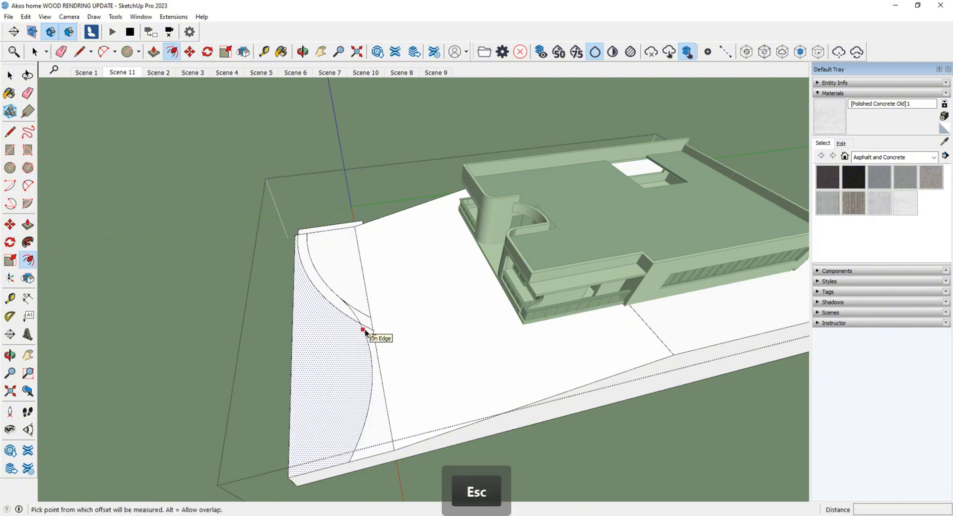
Erase the surplus arc edges on the front surface, leaving one continuous S-curve as the face boundary.
key("e")
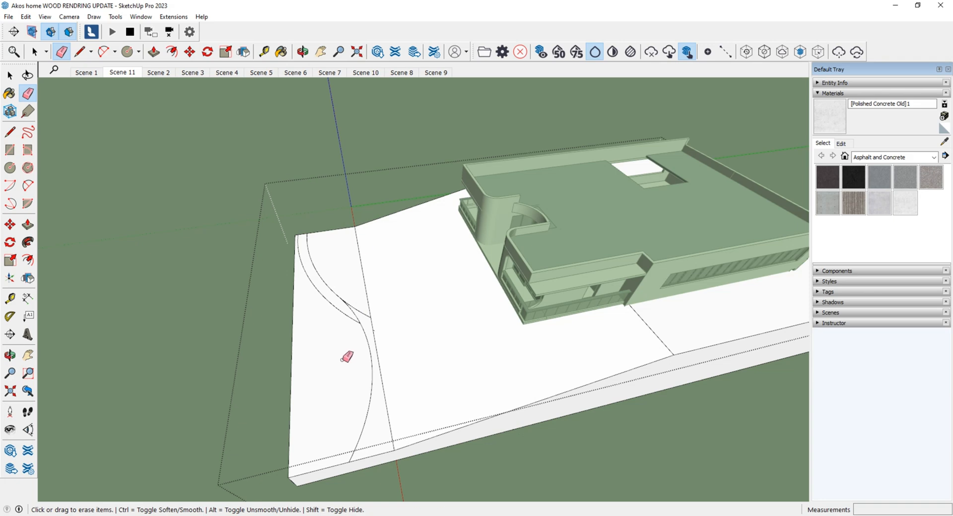
key("f")
left_click(342, 359)
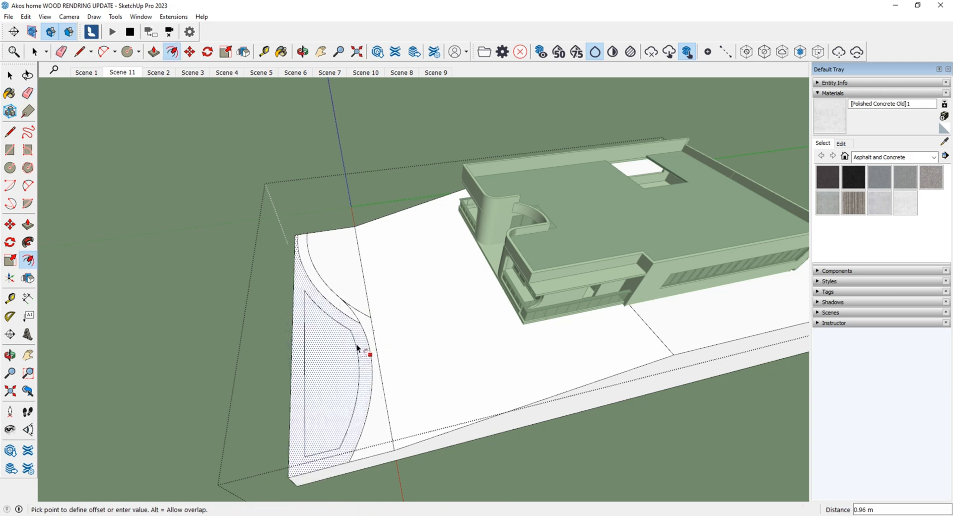
key("Escape")
key("e")
key("f")
Offset the front face bounded by the S-curve inward by about 1.15 m and extend the inner curve's ends with lines to the terrain edges.
left_click(358, 319)
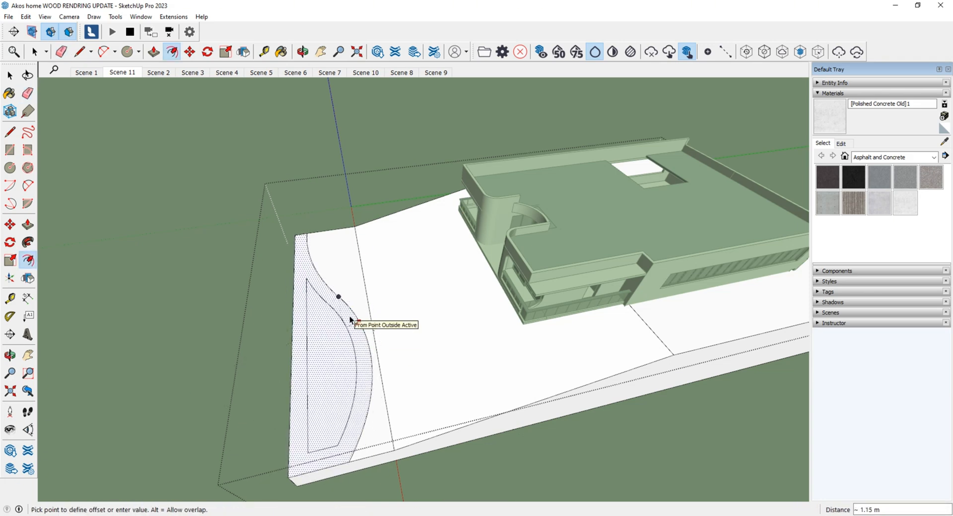
left_click(351, 321)
middle_click_drag(350, 320, 310, 418)
key("l")
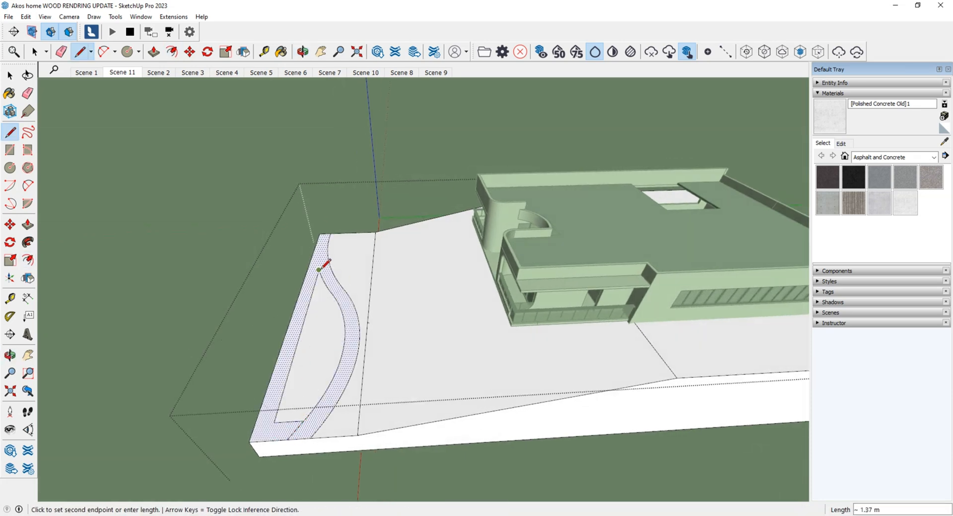
middle_click_drag(318, 270, 314, 432)
scroll(275, 388, "up", 3)
left_click(240, 364)
Erase the straight leftover offset edges to leave a curved path strip, and paint the strip with Concrete Scored Jointless.
scroll(302, 362, "down", 3)
key("e")
left_click(366, 391)
left_click(516, 450)
middle_click_drag(509, 450, 310, 352)
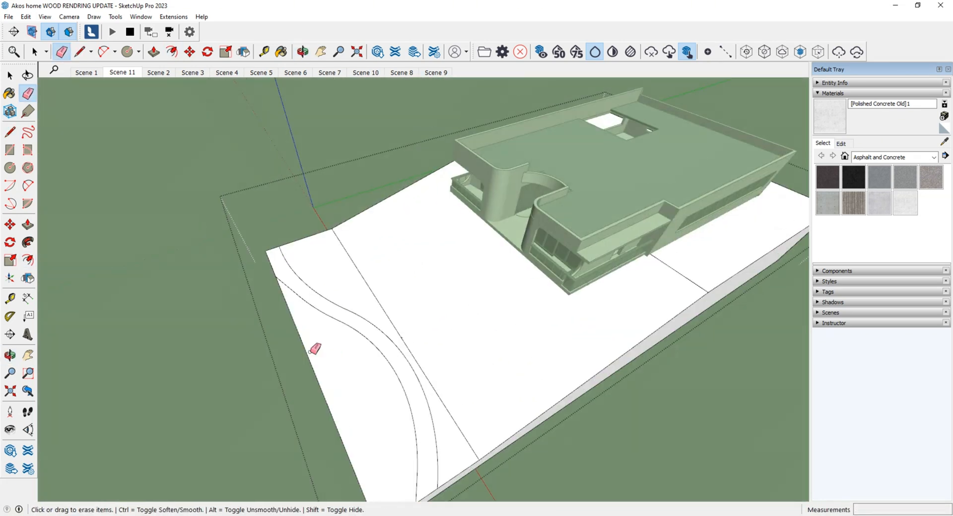
key("Escape")
scroll(407, 470, "down", 5)
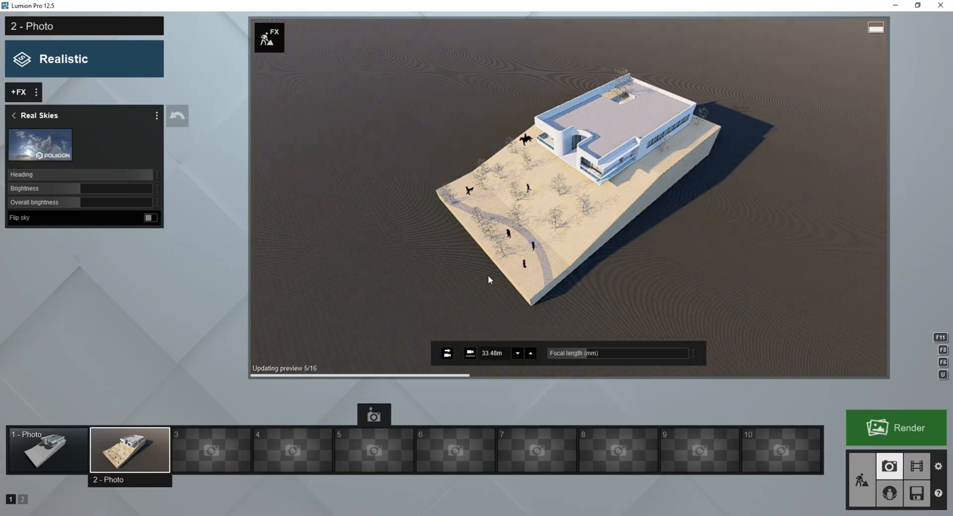
Switch to Lumion, open the terrain's Default material and try different outdoor wood materials on it.
scroll(489, 279, "up", 3)
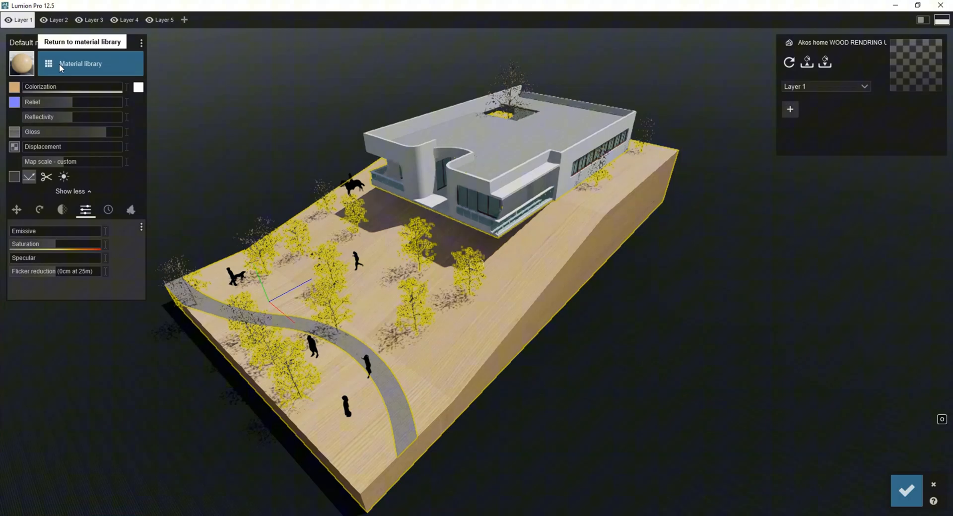
left_click(75, 63)
left_click(168, 404)
left_click(32, 200)
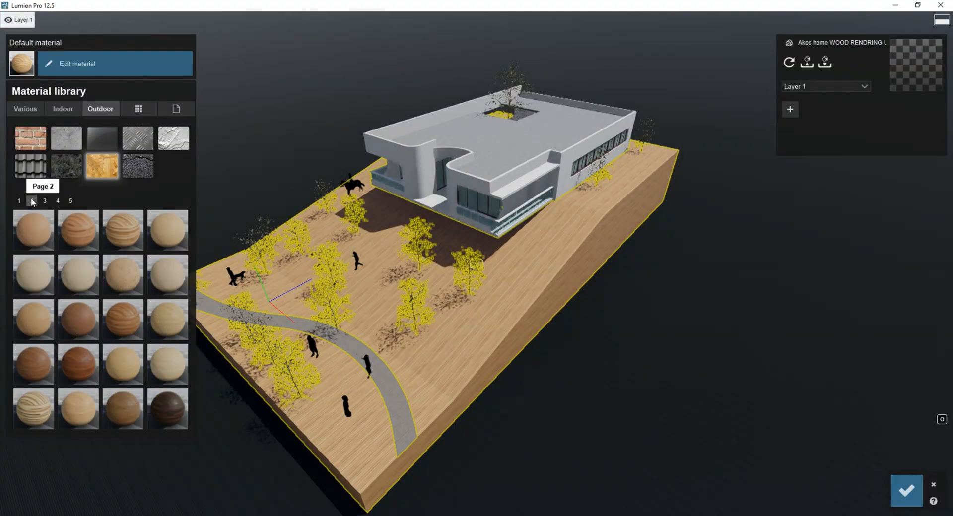
left_click(123, 231)
left_click(123, 319)
left_click(36, 407)
Try another map scale and woods from the third and fourth library pages on the terrain.
left_click(74, 65)
mouse_move(56, 162)
left_mouse_down()
mouse_move(72, 159)
mouse_move(61, 160)
left_mouse_up()
left_click(60, 65)
left_click(123, 406)
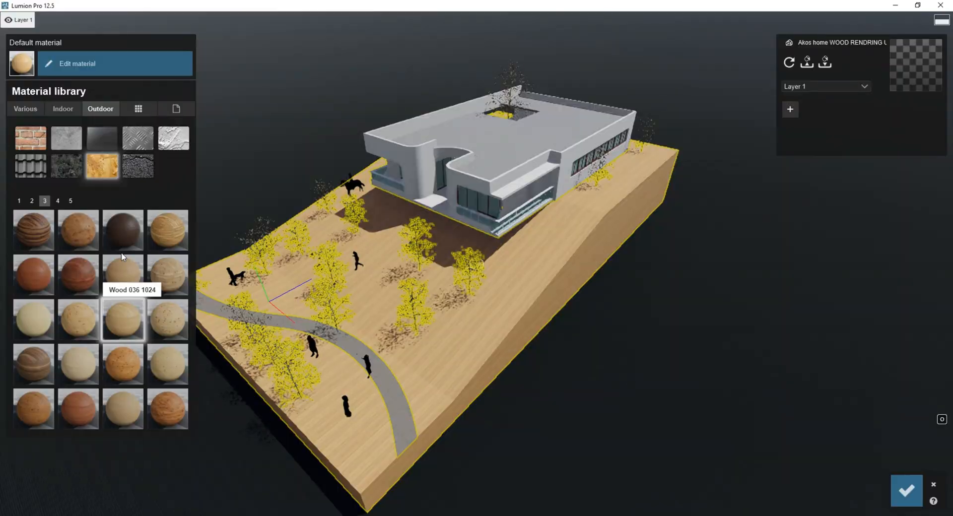
left_click(58, 200)
left_click(78, 230)
left_click(32, 201)
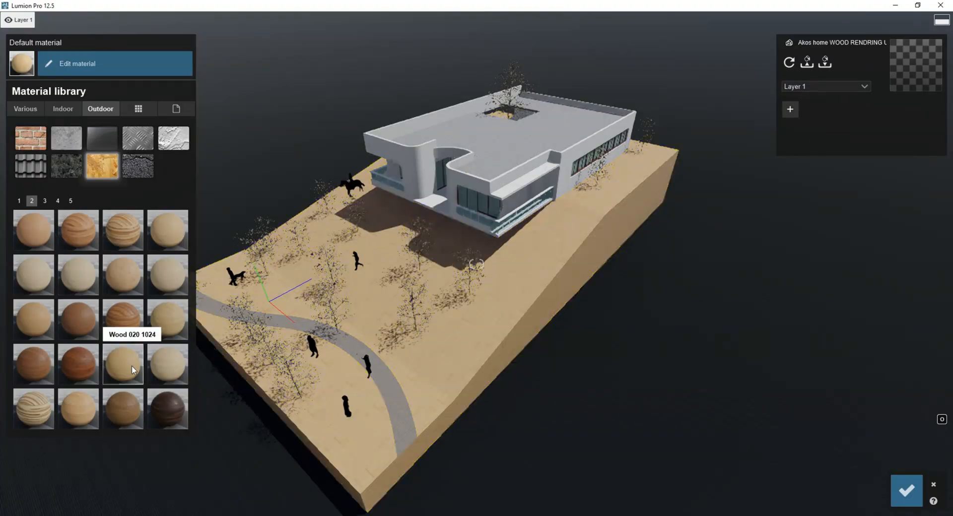
Apply a light wood from the library's second page to the terrain, with maximum gloss, raised reflectivity and a map scale of about 30.
left_click(78, 407)
left_click(75, 64)
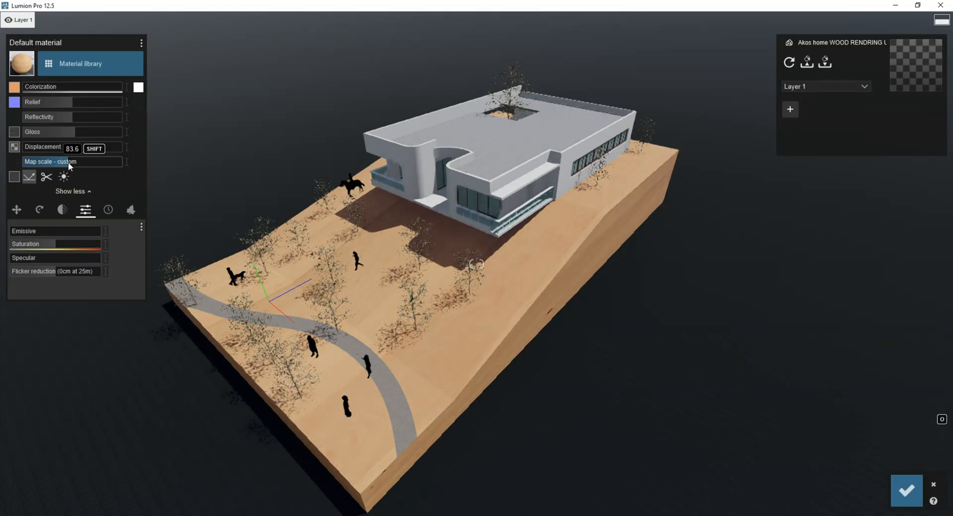
left_click_drag(56, 134, 136, 136)
mouse_move(64, 162)
left_mouse_down()
mouse_move(54, 162)
mouse_move(73, 161)
left_mouse_up()
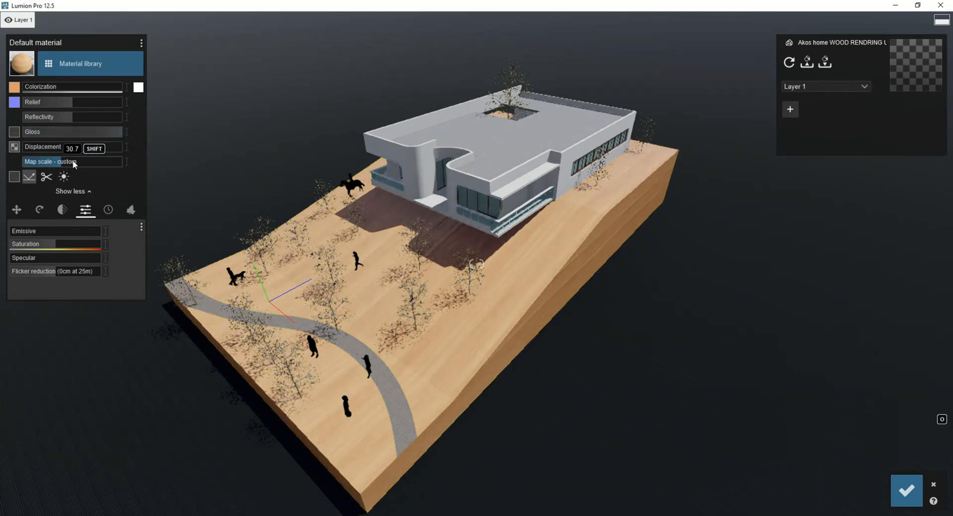
mouse_move(79, 118)
left_mouse_down()
mouse_move(121, 117)
mouse_move(82, 118)
left_mouse_up()
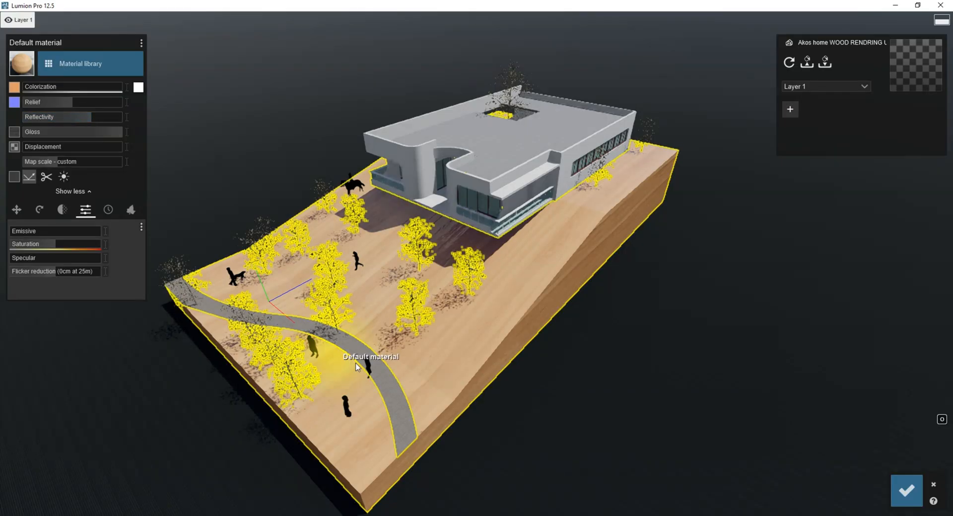
Apply Wood 001 1024 to the curved path's Concrete Scored Jointless material.
left_click(355, 347)
left_click(36, 199)
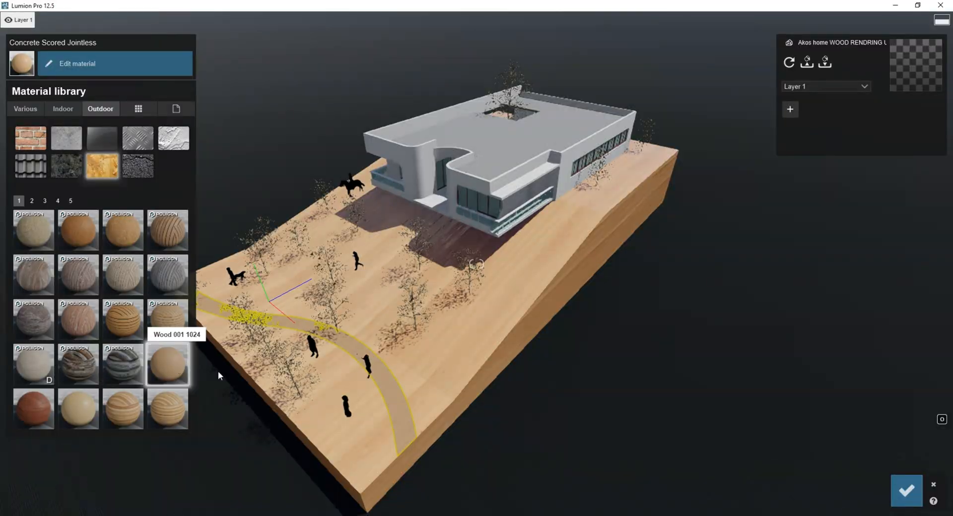
Give the ground plane an outdoor metal material coloured black, adjust its map scale, save the materials and preview Photo 2.
left_click(567, 432)
left_click(144, 124)
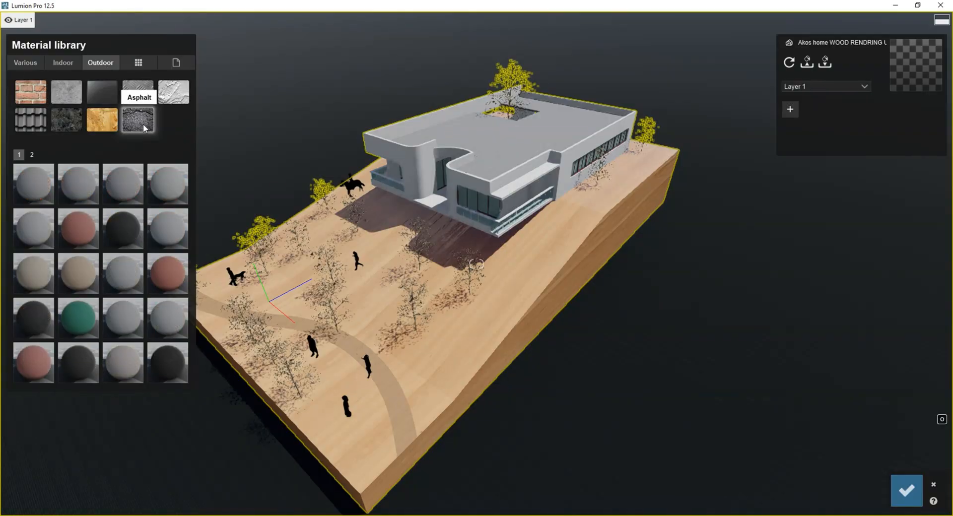
left_click(138, 141)
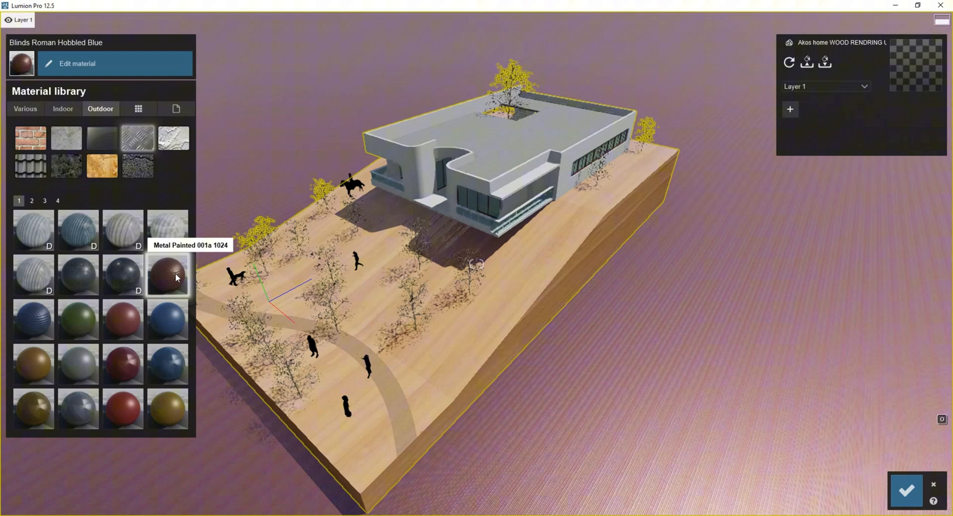
left_click(167, 275)
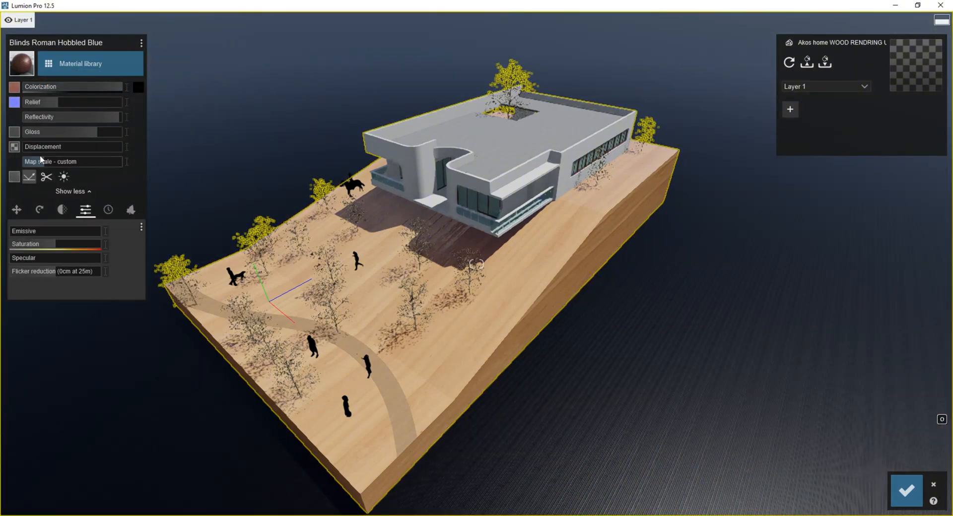
mouse_move(42, 160)
left_mouse_down()
mouse_move(71, 161)
mouse_move(43, 165)
left_mouse_up()
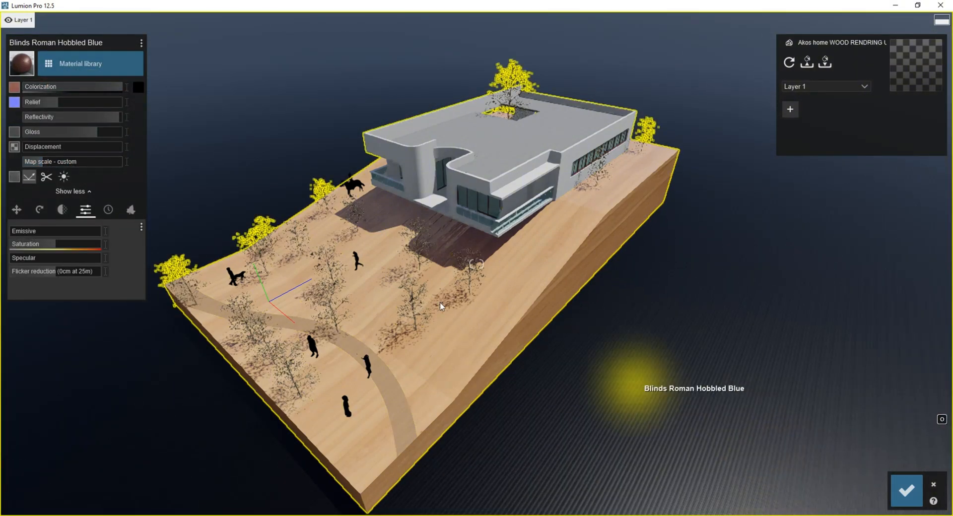
left_click(907, 491)
left_click(888, 464)
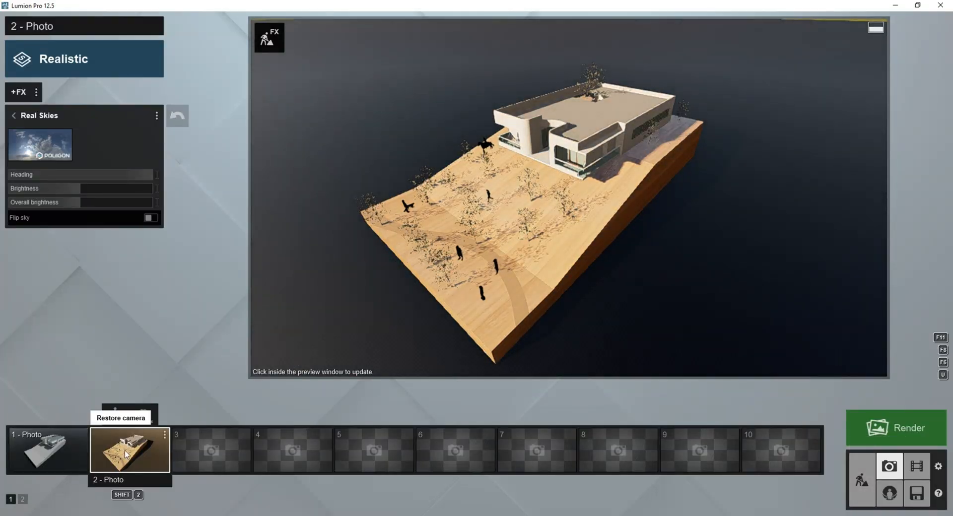
Select all the silhouette figures on the terrain, change their colour to white and preview Photo 2.
left_click(870, 491)
left_click(23, 438)
left_click(219, 467)
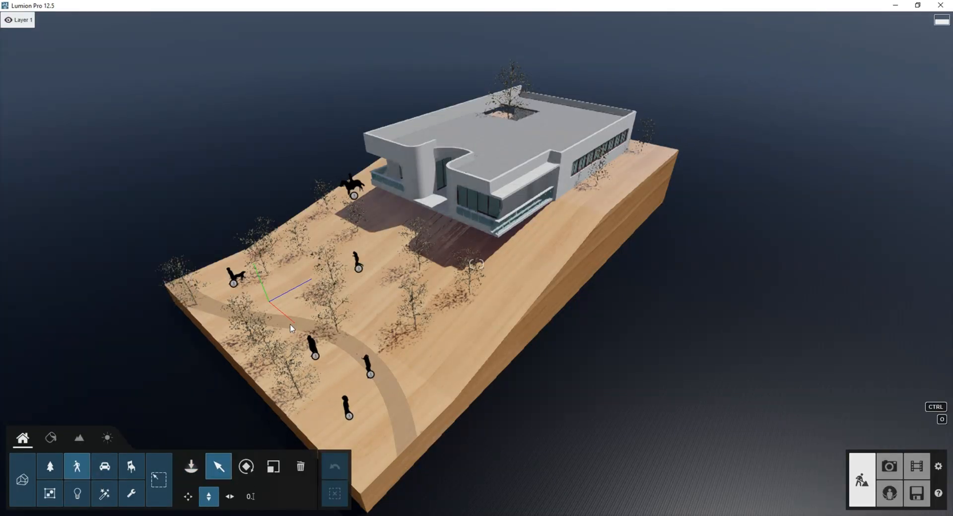
left_click_drag(143, 82, 455, 440, "ctrl")
left_click(847, 113)
left_click_drag(684, 91, 666, 83)
left_click(890, 467)
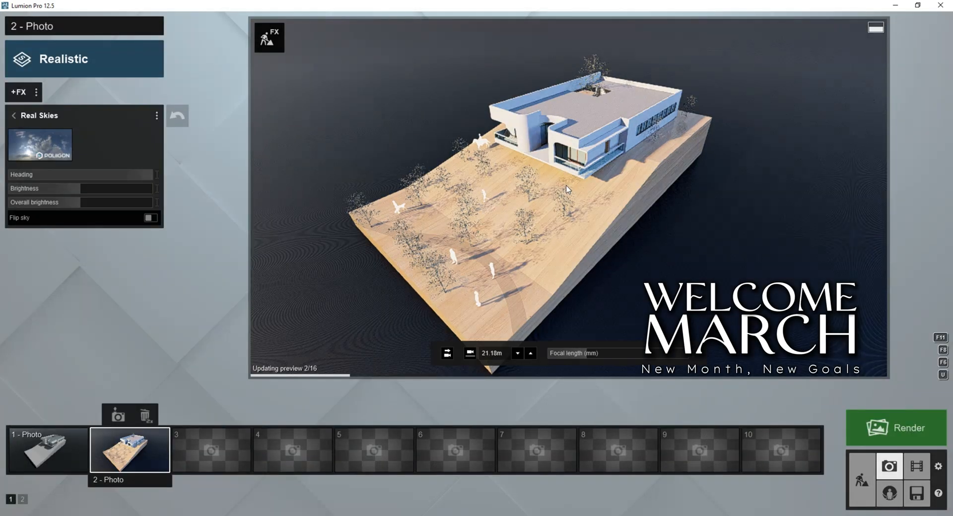
Lower the reflectivity of the wood surface at the front of the terrain.
left_click(862, 479)
left_click(51, 438)
left_click(401, 364)
left_click_drag(115, 116, 55, 120)
Recolour the window frames' wood material black with full colorization and set its map scale to 0.
left_click(479, 219)
key("w")
right_click_drag(479, 219, 398, 281)
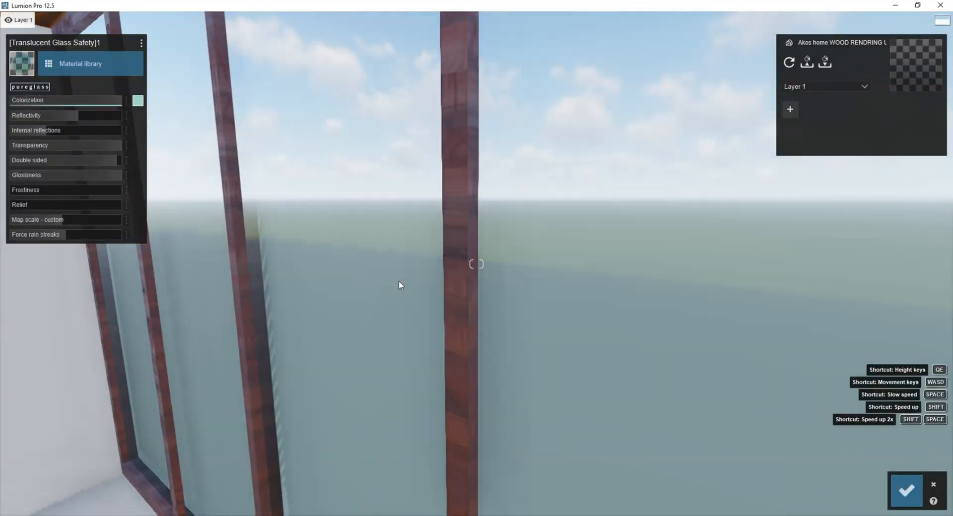
left_click(453, 279)
left_click(138, 87)
left_click(166, 132)
left_click_drag(30, 87, 122, 88)
left_click_drag(47, 162, 27, 162)
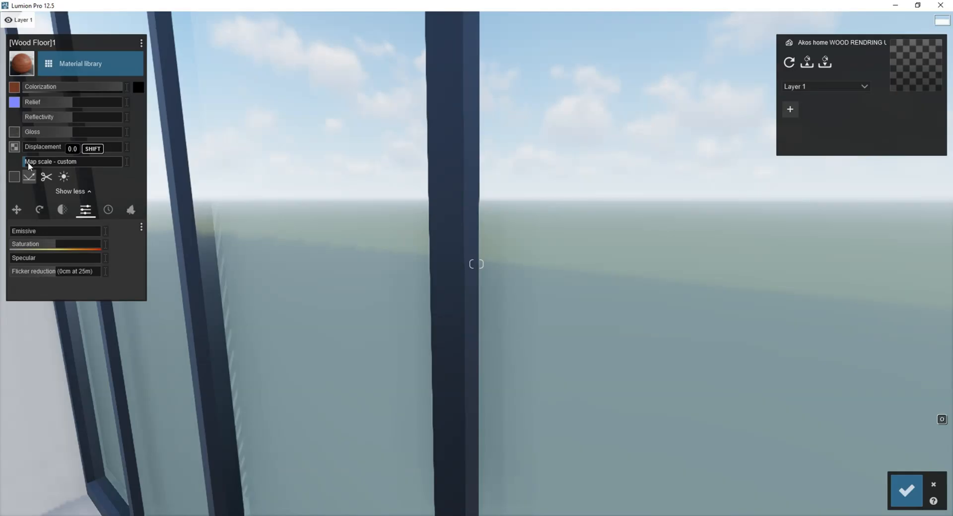
Give the Aluminum material inside the windows a slight emissive value and save the material changes.
key("d")
left_click(469, 217)
left_click(32, 196)
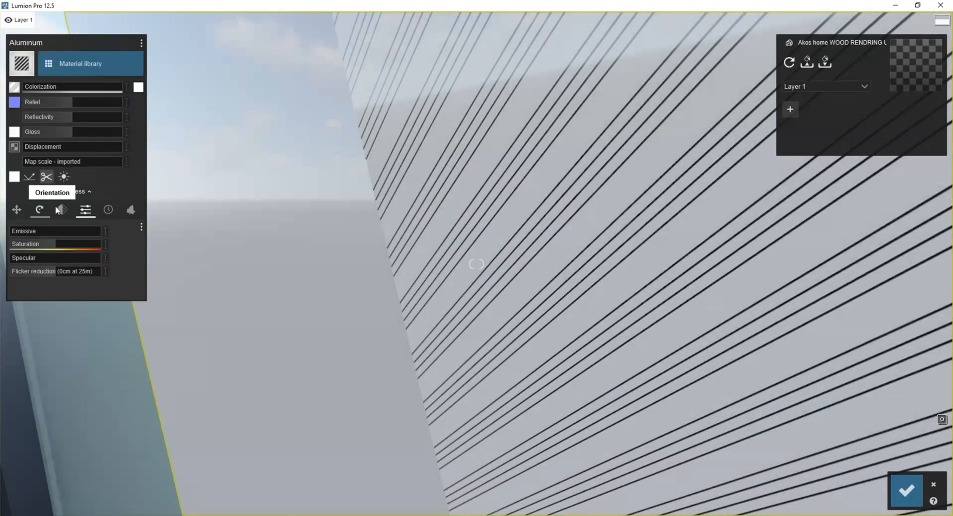
left_click(62, 209)
left_click_drag(45, 244, 23, 232)
left_click(85, 210)
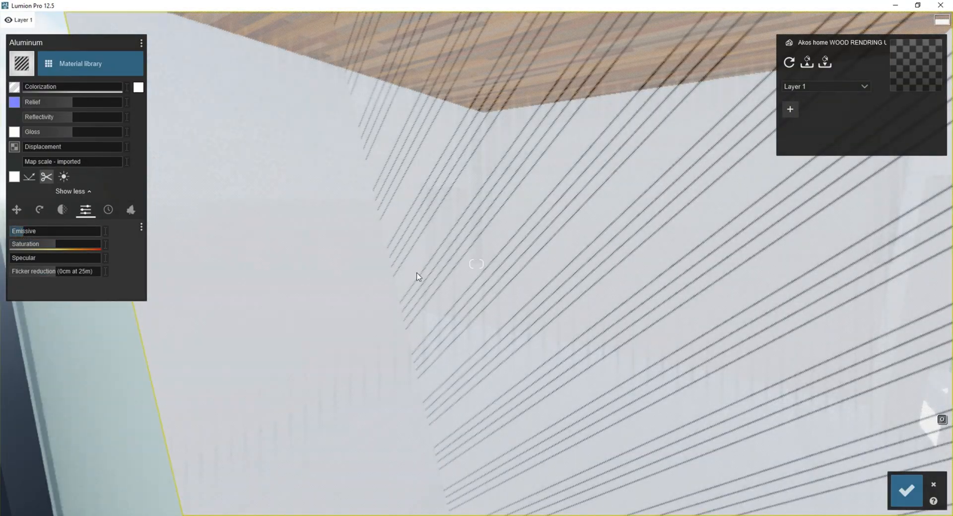
key("w")
left_click(907, 491)
Adjust the interior camera view and store it as Photo 3.
left_click(890, 466)
right_click_drag(388, 298, 278, 300)
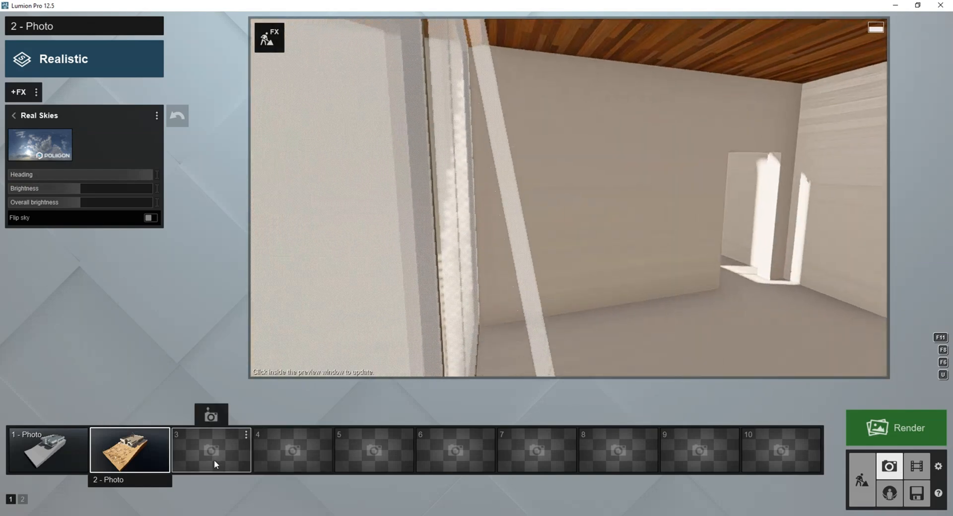
left_click(214, 460)
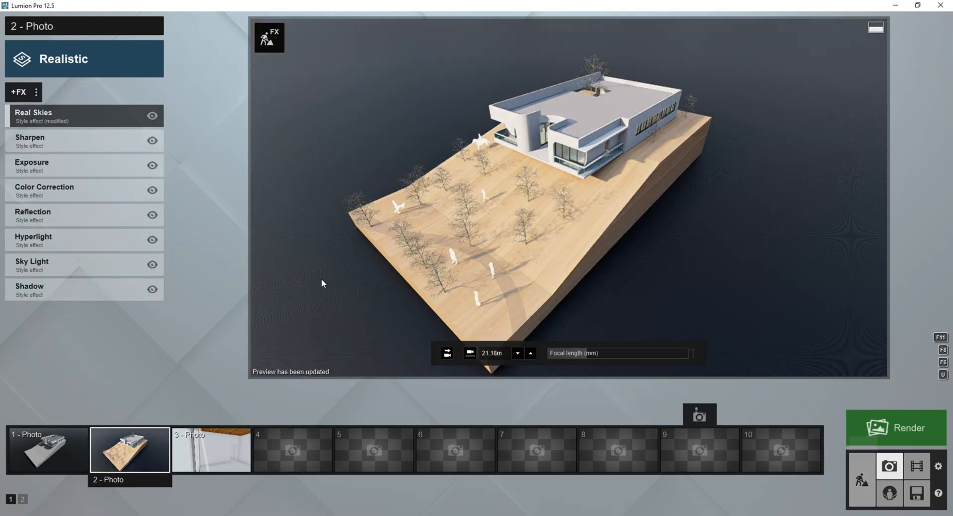
Apply the Overcast style to Photo 1 and open its Real Skies effect settings.
left_click(49, 449)
left_click(84, 59)
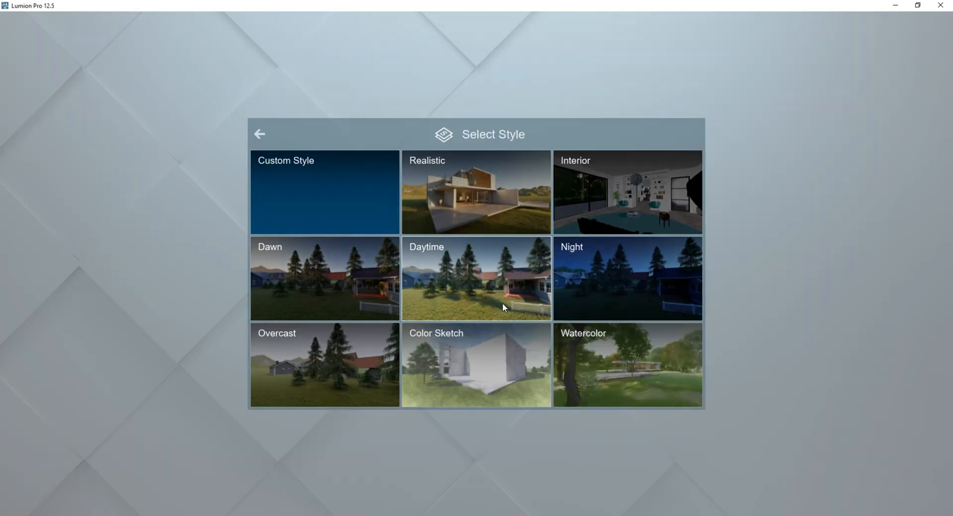
left_click(322, 362)
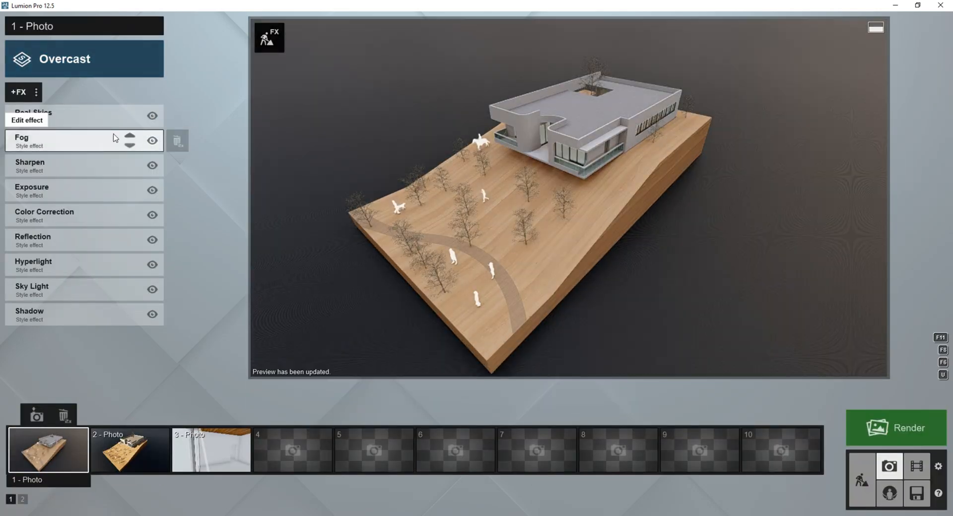
left_click(35, 116)
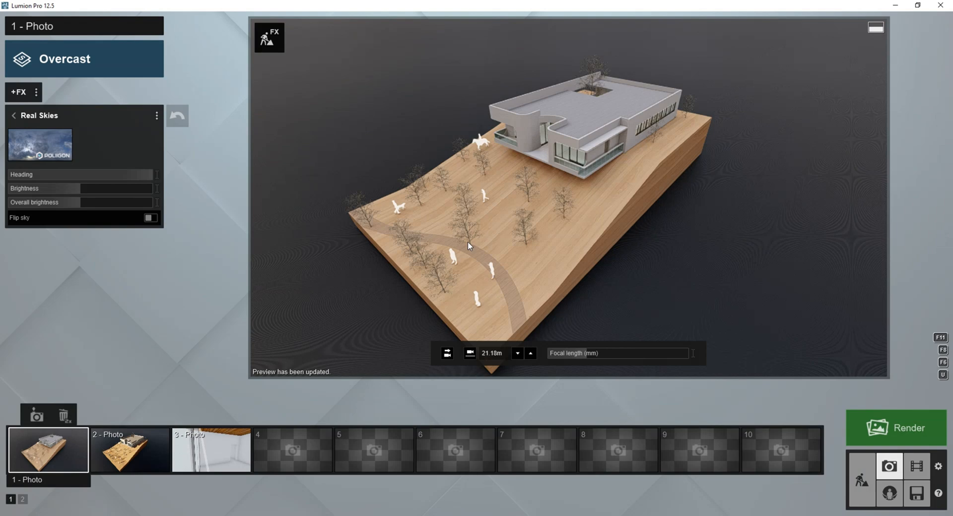
Return to build mode and try out Leafless Tree 007 and Leafless Tree 005 on the terrain.
mouse_move(534, 455)
left_click(862, 480)
left_click(23, 438)
left_click(191, 467)
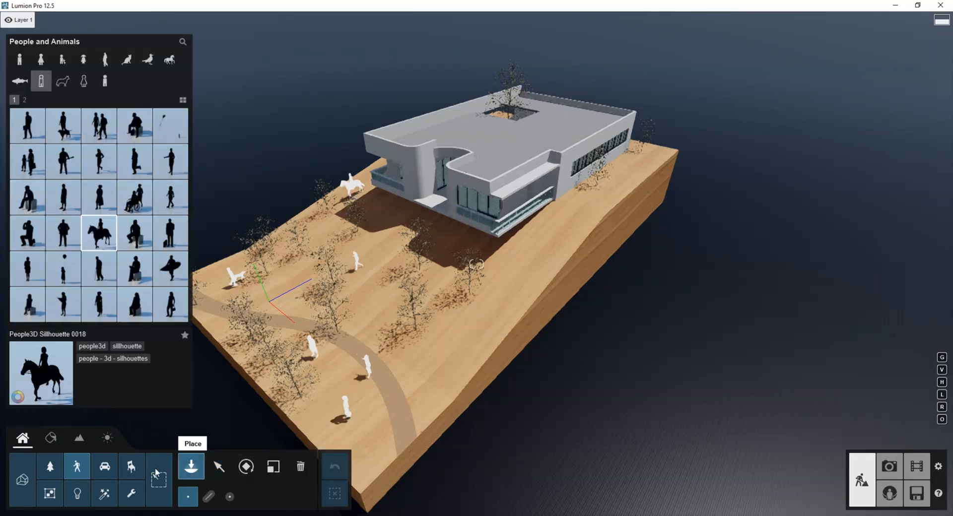
left_click(49, 466)
left_click(35, 210)
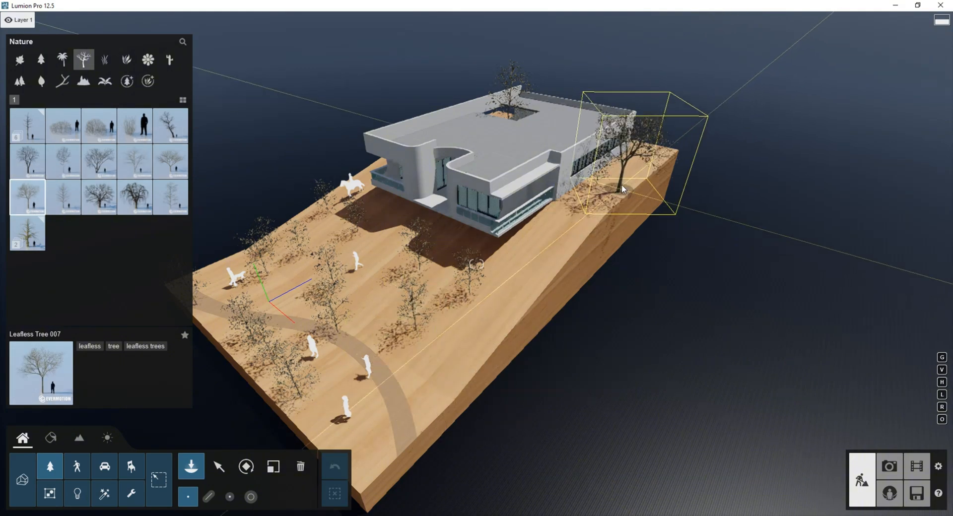
left_click(141, 162)
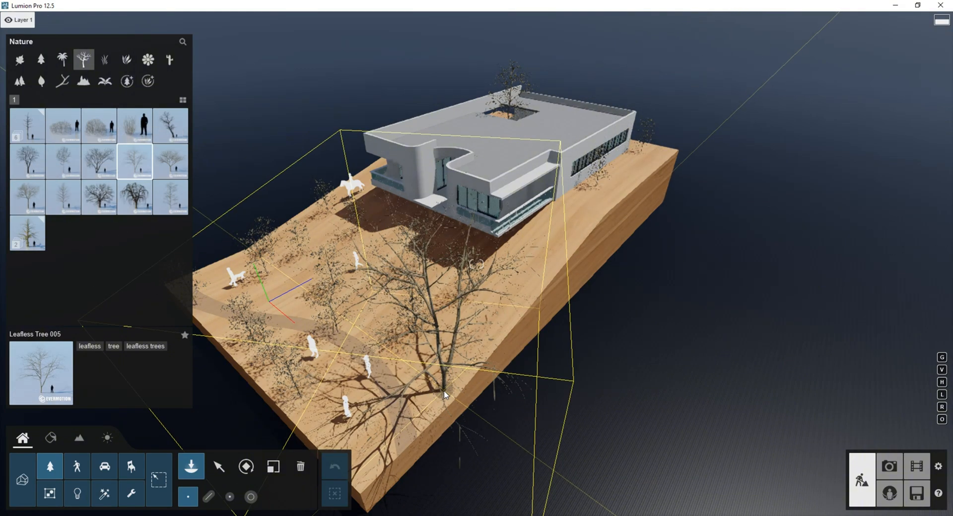
key("j")
key("l")
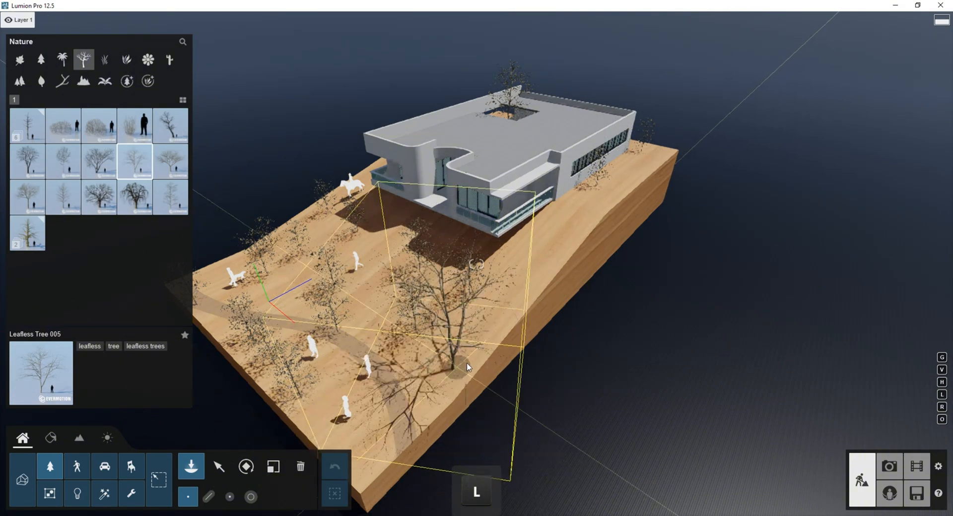
Select the leafless tree on the open slope and adjust its color saturation and color range.
left_click(219, 467)
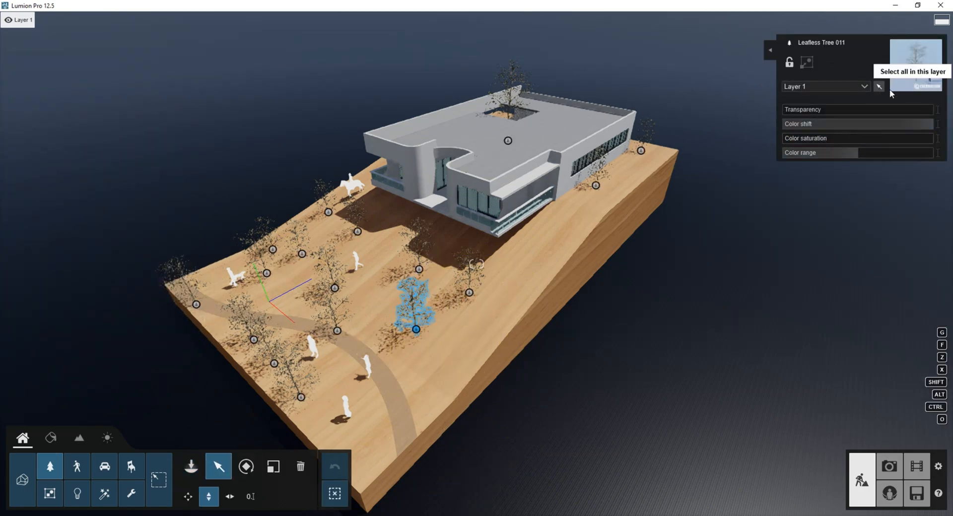
key("w")
right_click_drag(597, 200, 536, 171)
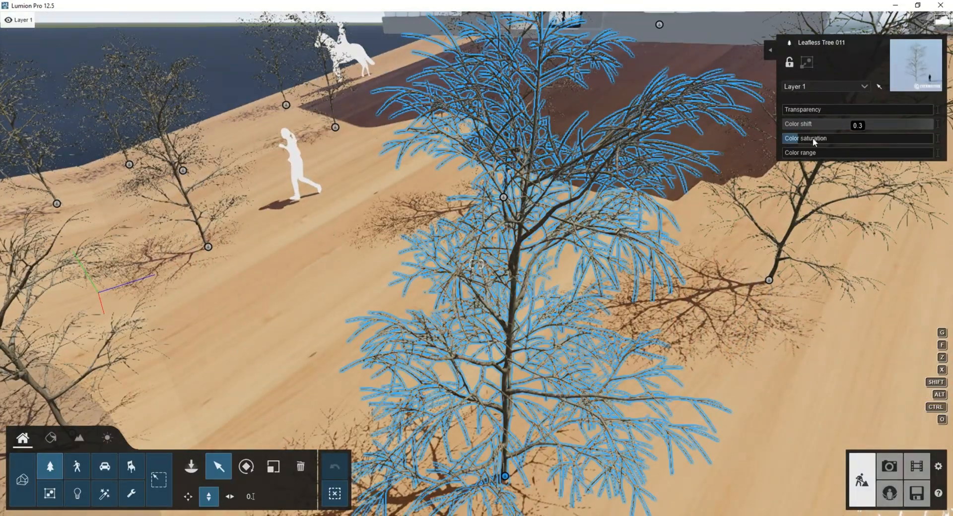
scroll(582, 260, "down", 3)
right_click_drag(582, 261, 494, 402)
scroll(494, 402, "down", 5)
Move the selected tree toward the terrain's long open edge and place two copies of it along that edge up to the house.
left_click(189, 500)
left_click_drag(478, 281, 542, 326)
right_click_drag(542, 327, 571, 302)
left_click_drag(510, 349, 601, 223, "alt")
left_click_drag(680, 125, 677, 139, "alt")
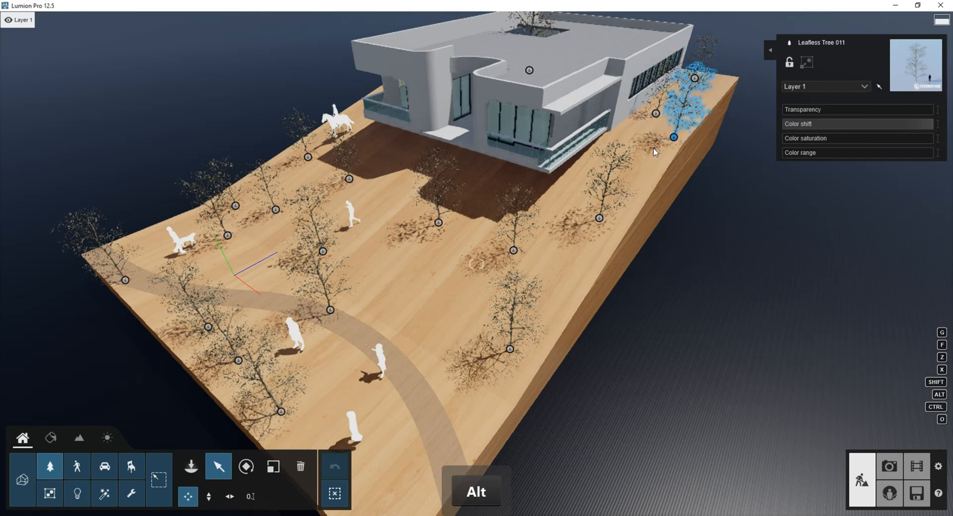
scroll(538, 350, "down", 4)
right_click_drag(538, 353, 548, 281)
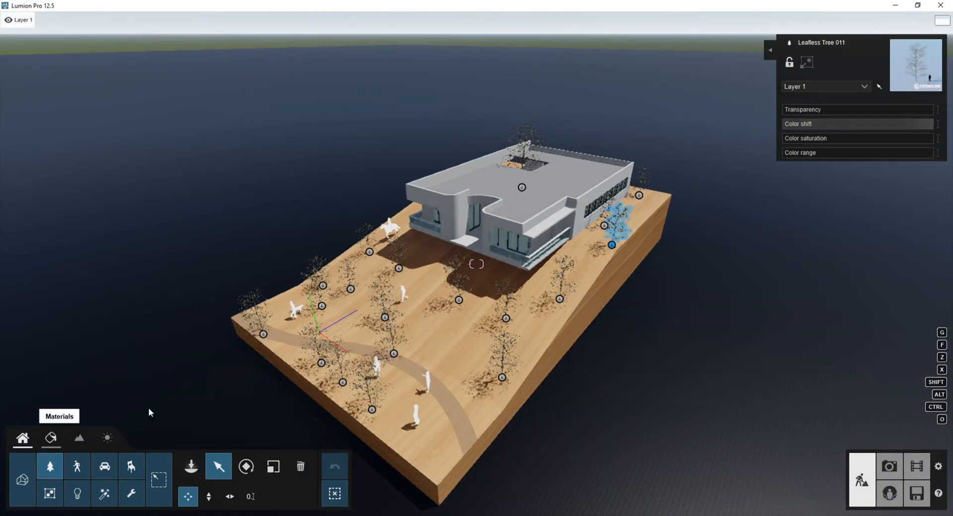
Edit the terrain's Default material and try Wood 014 1024 and a grey Poliigon wood from the outdoor wood library.
left_click(51, 438)
left_click(308, 342)
left_click(57, 62)
left_click(75, 415)
left_click(33, 320)
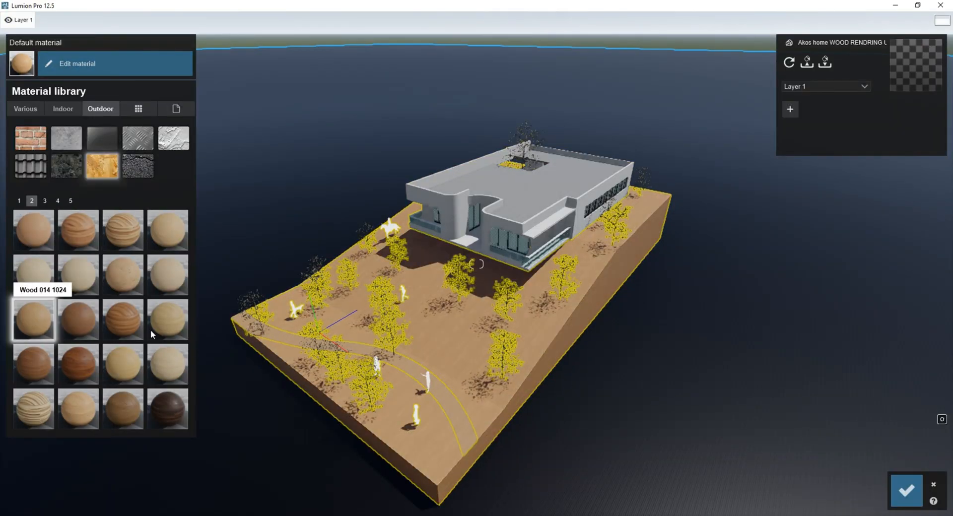
scroll(497, 278, "up", 5)
right_click_drag(497, 270, 496, 316)
left_click(18, 201)
left_click(34, 365)
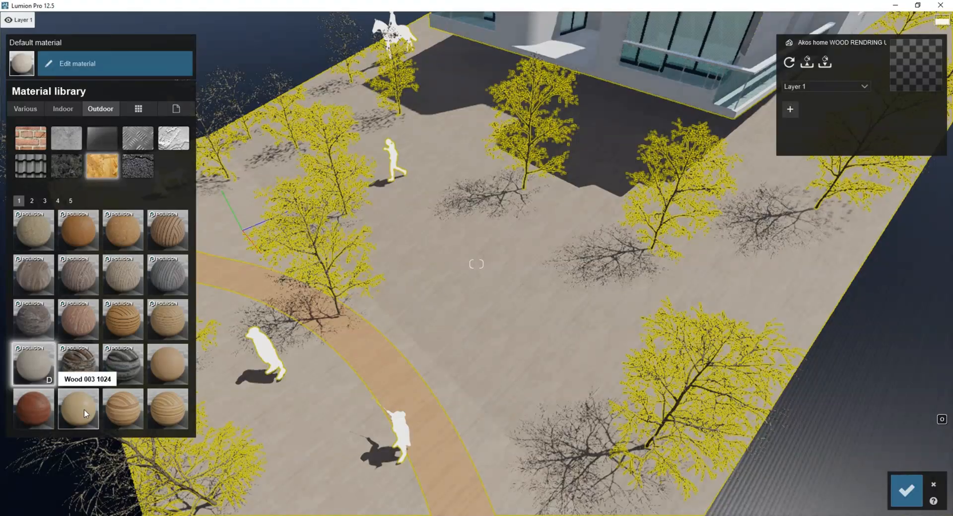
Apply Wood 003 1024 to the terrain, set its map scale to 41.6 and raise its reflectivity.
left_click(84, 411)
left_click(166, 365)
left_click(84, 411)
left_click(77, 65)
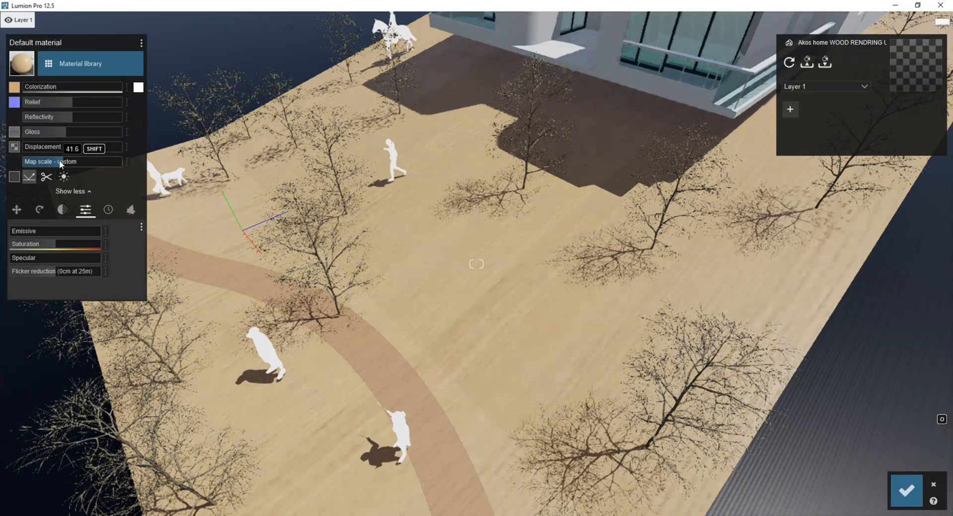
mouse_move(70, 118)
left_mouse_down()
mouse_move(97, 117)
mouse_move(77, 118)
left_mouse_up()
scroll(397, 246, "down", 5)
right_click_drag(398, 245, 347, 243)
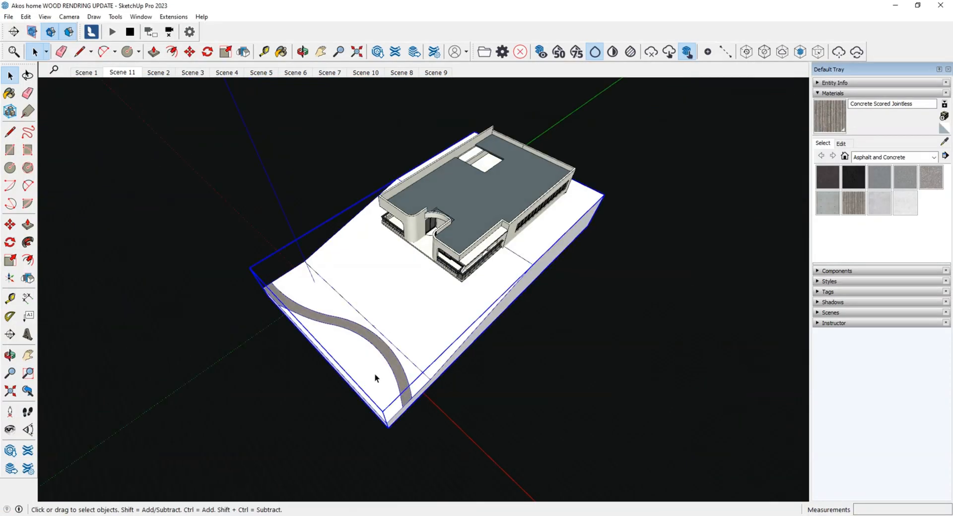
In SketchUp, open the terrain group and try Concrete Scored Jointless on the area between the curved path and the front edges.
double_click(374, 373)
left_click(374, 374)
left_click(854, 203)
left_click(353, 359)
key("space")
key("Escape")
scroll(362, 353, "up", 5)
Paint the area enclosed by the curved path and the front edges with Blacktop Old 01.
double_click(362, 353)
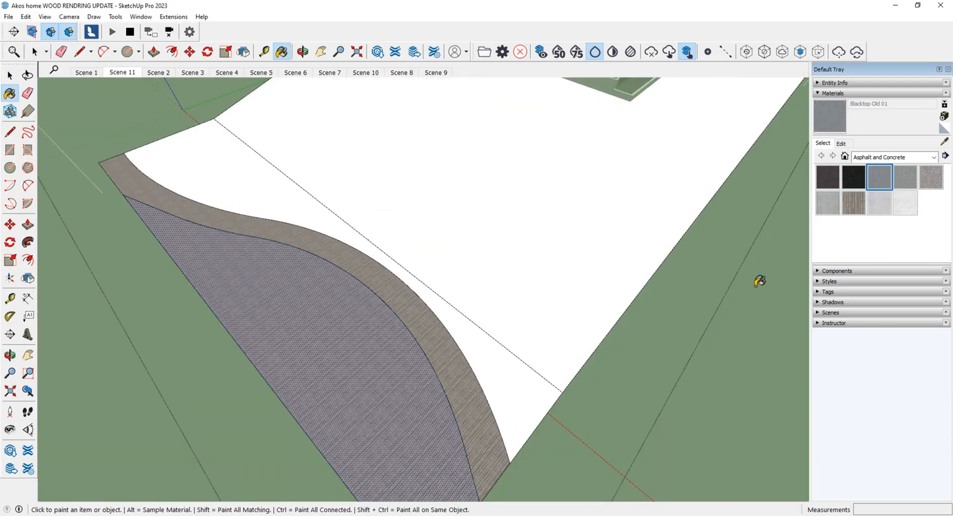
left_click(377, 355)
key("space")
key("Escape")
scroll(377, 355, "down", 5)
mouse_move(365, 362)
middle_mouse_down()
mouse_move(377, 345)
mouse_move(347, 328)
middle_mouse_up()
Switch back to Lumion, give the Blacktop Old 01 area a speckled natural ground material and set its map scale to 7.6.
mouse_move(399, 515)
left_click(400, 484)
left_click(359, 300)
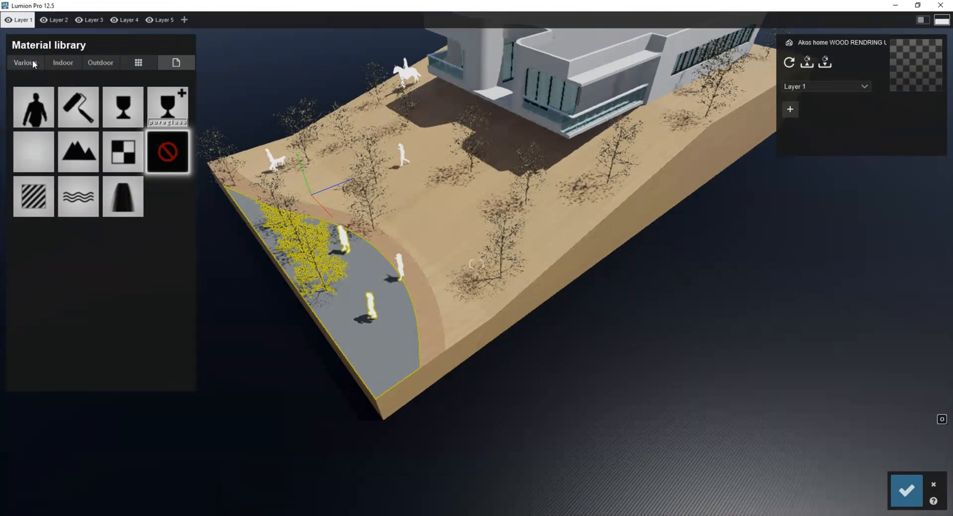
left_click(33, 62)
left_click(174, 312)
left_click_drag(56, 163, 53, 161)
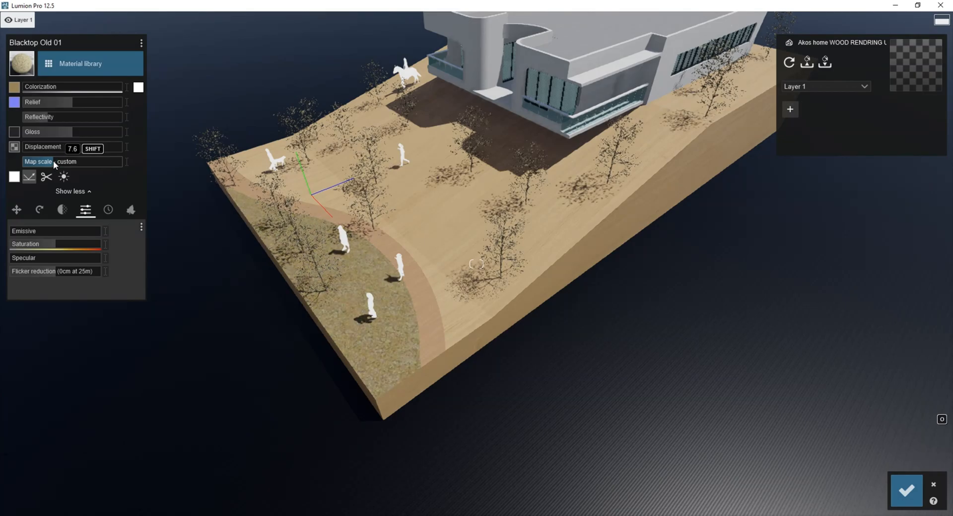
scroll(496, 338, "down", 5)
mouse_move(497, 337)
right_mouse_down()
mouse_move(497, 298)
mouse_move(499, 342)
right_mouse_up()
scroll(499, 342, "up", 3)
Turn the roof's Formica Speckled Grey material white with full colorization, save the materials and return to Photo mode.
mouse_move(365, 508)
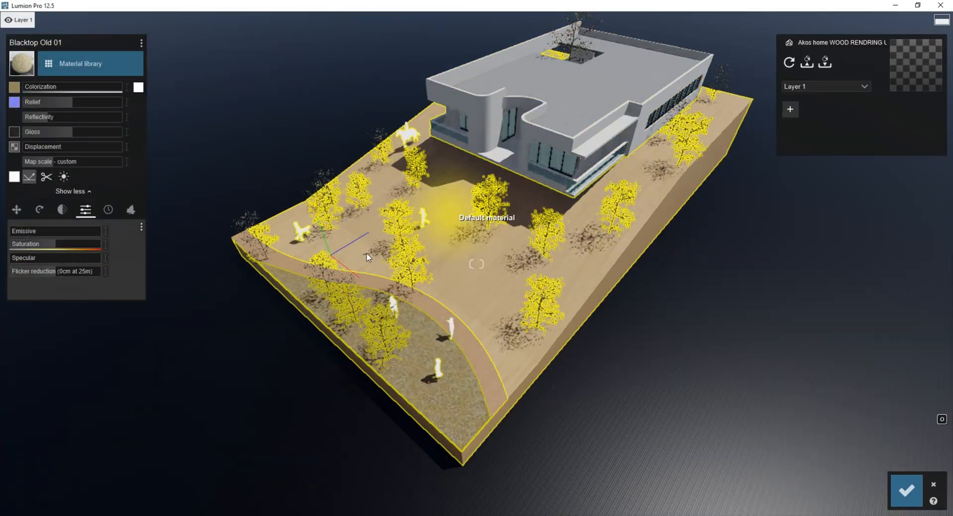
scroll(367, 255, "down", 3)
right_click_drag(366, 254, 422, 219)
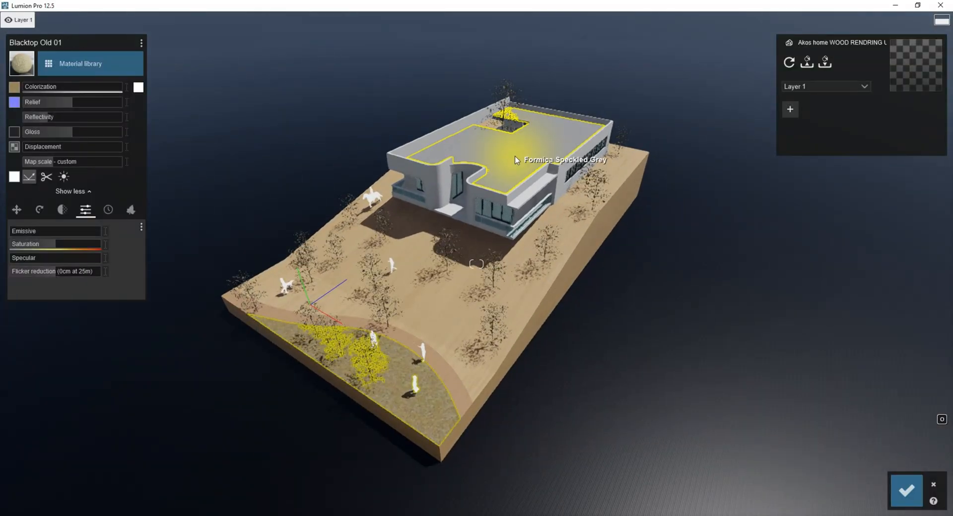
left_click(504, 153)
left_click_drag(49, 87, 291, 98)
left_click(907, 490)
left_click(889, 466)
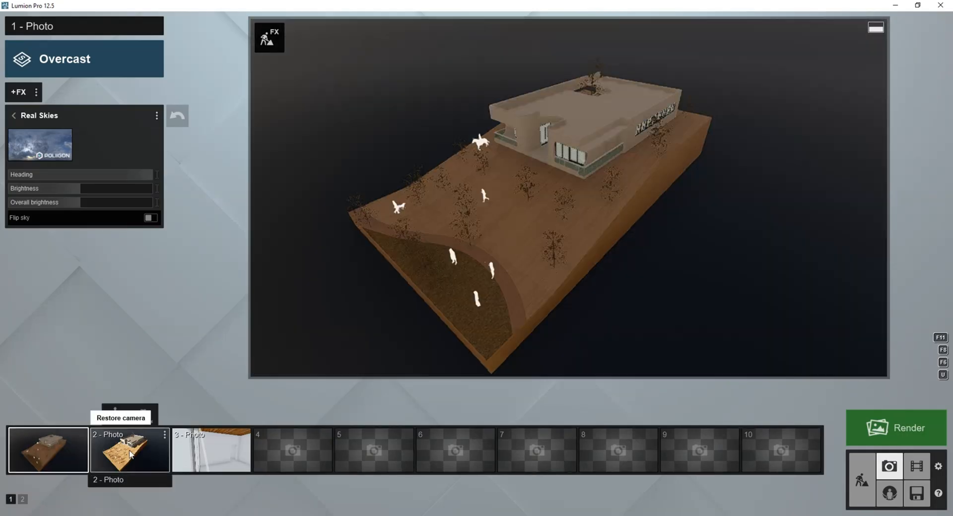
Review the updated previews of Photo 2 and Photo 1 against the reference image modern-house-4.jpg.
left_click(131, 454)
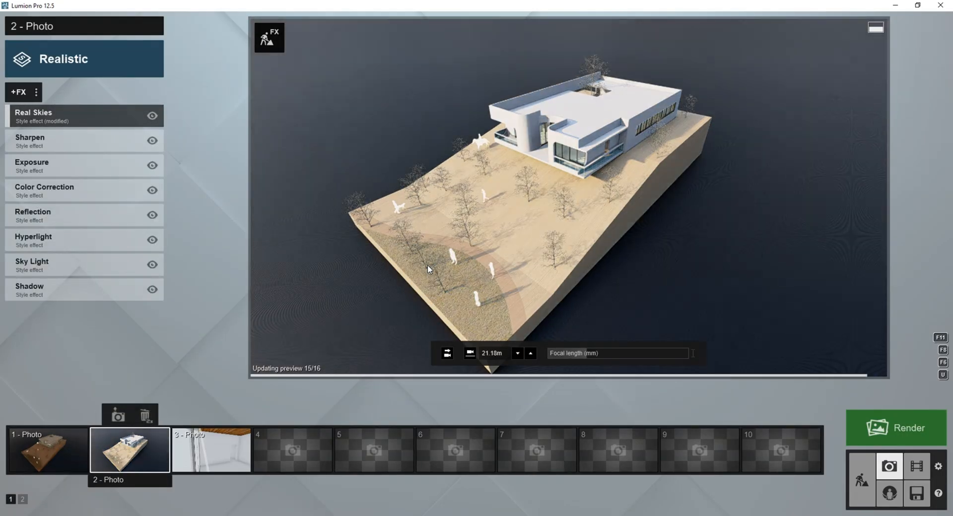
left_click(45, 449)
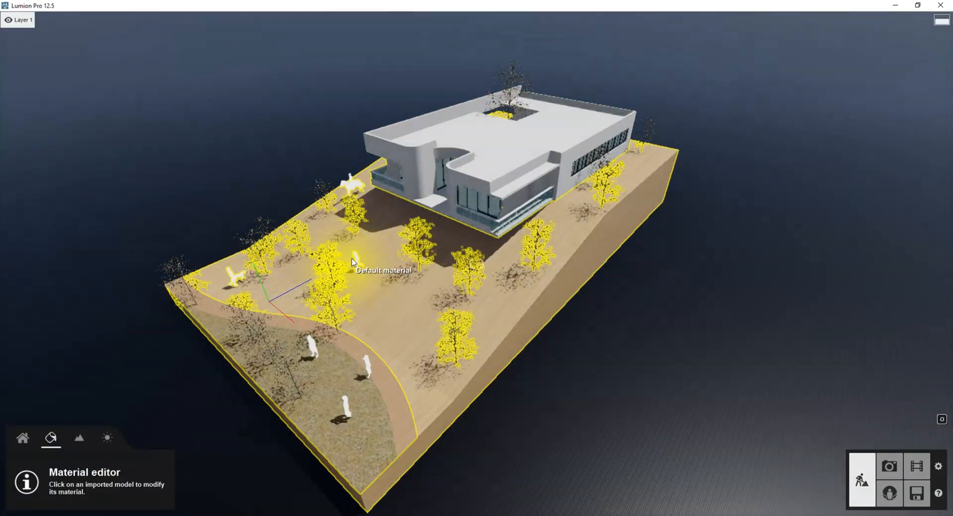
left_click(237, 411)
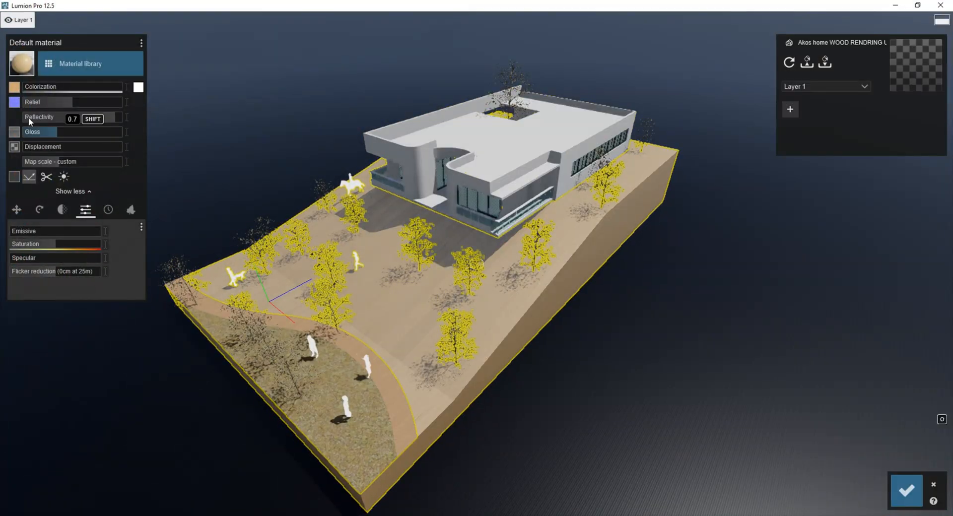
Set the terrain wood material's Edges to the maximum, check the model from several angles and save the material changes.
left_click_drag(70, 239, 321, 233)
left_click(59, 263)
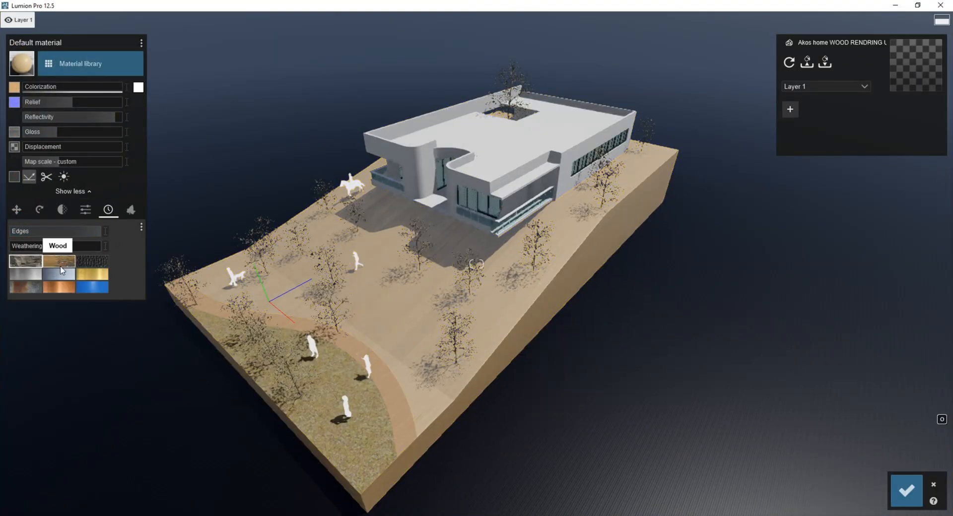
scroll(478, 289, "up", 5)
scroll(584, 327, "down", 5)
right_click_drag(584, 327, 70, 191)
left_click(498, 184)
scroll(498, 185, "down", 4)
scroll(281, 358, "up", 3)
scroll(70, 192, "down", 3)
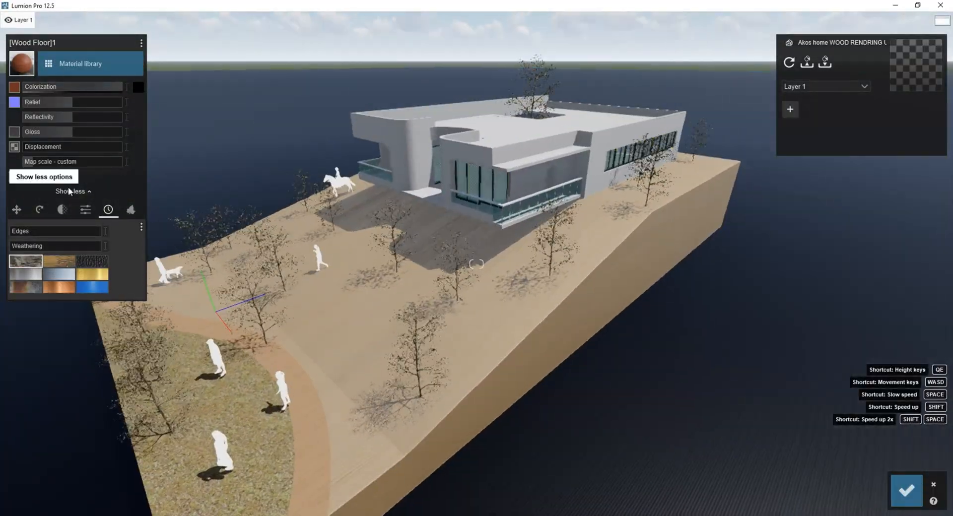
left_click(906, 491)
Return to object placement and try out Leafless Tree 003 on the slope in front of the house.
left_click(23, 438)
left_click(190, 467)
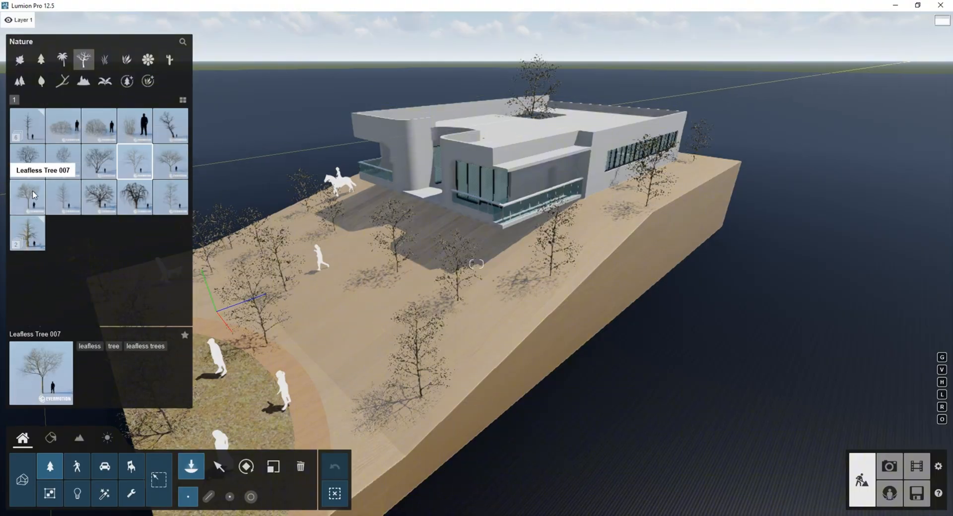
left_click(70, 174)
scroll(412, 447, "up", 4)
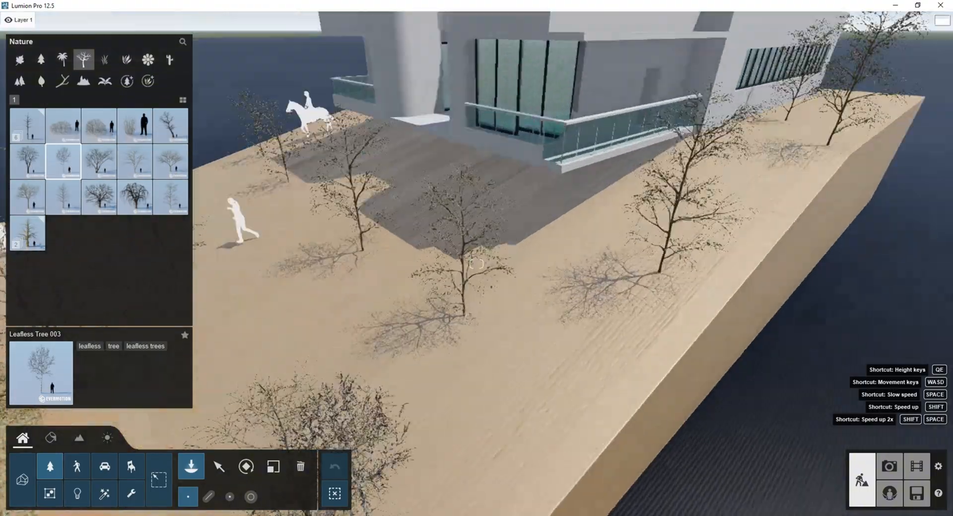
right_click_drag(412, 447, 445, 292)
scroll(598, 257, "down", 4)
key("e")
Reposition the white silhouette figures around the curved path and the front ground area.
left_click(218, 467)
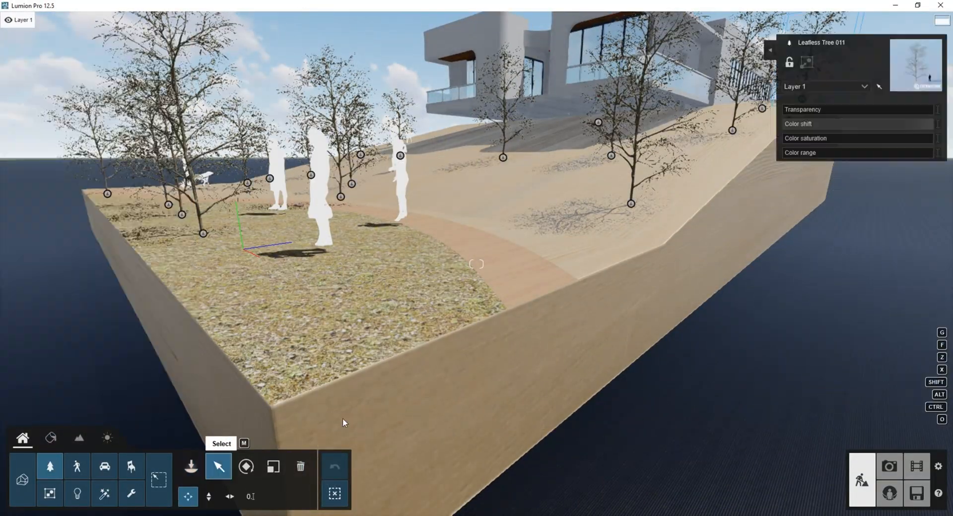
right_click_drag(344, 422, 451, 197)
scroll(452, 197, "down", 2)
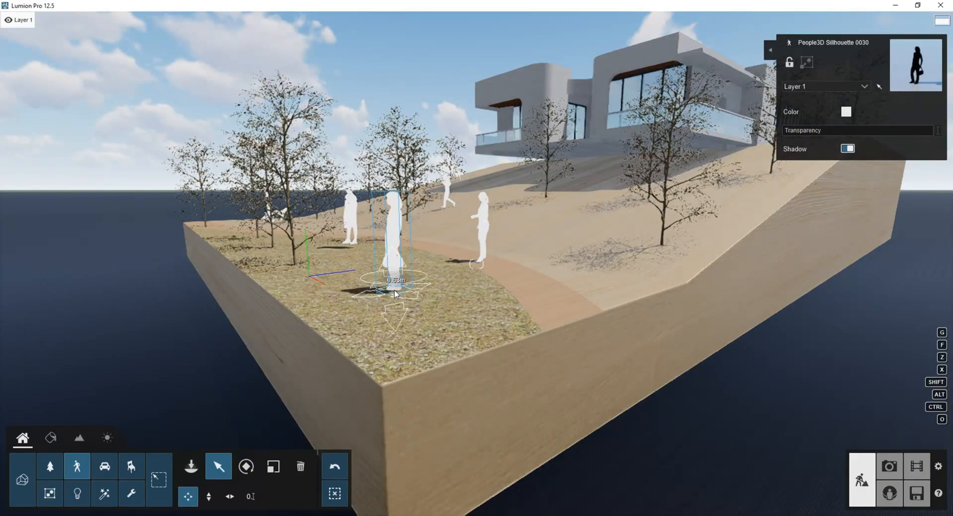
left_click_drag(351, 244, 349, 256)
Frame an eye-level view from the front ground area up to the house and store it as Photo 4.
key("w")
right_click_drag(349, 303, 403, 235)
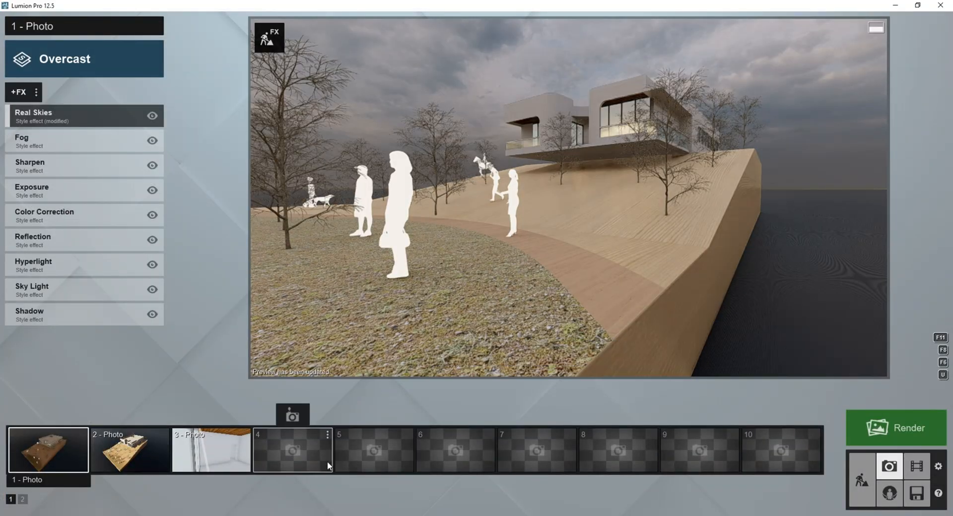
left_click(292, 416)
Check the scene in Photo 2, build mode and Photo 4, and bring Photo 2 back up.
left_click(125, 444)
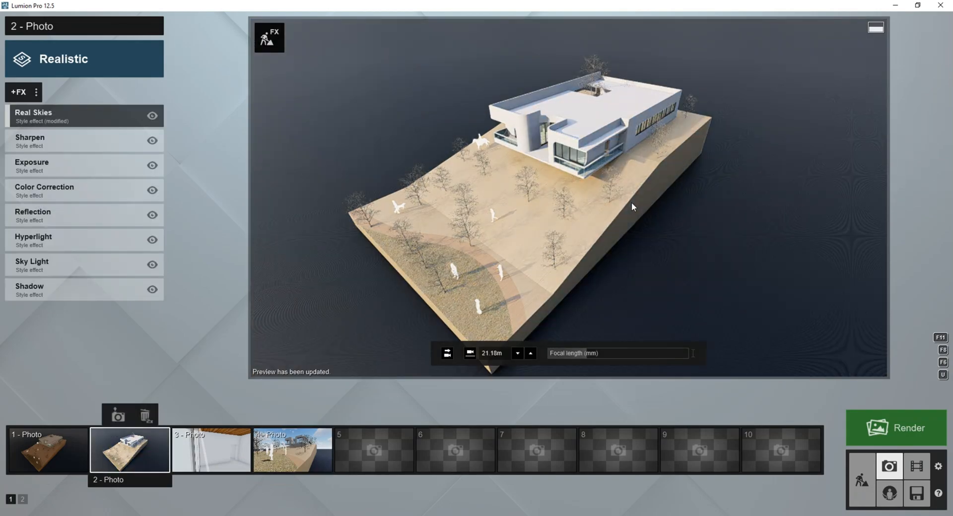
left_click(863, 480)
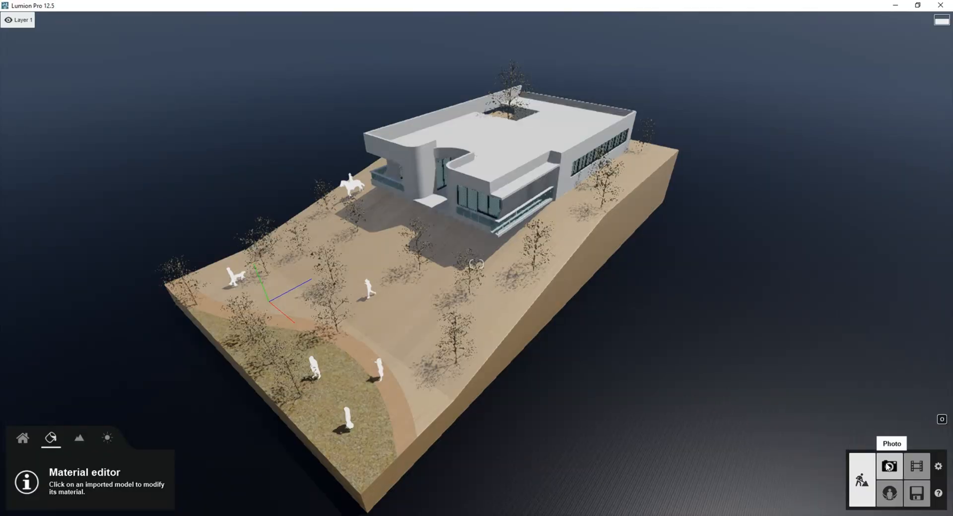
left_click(889, 466)
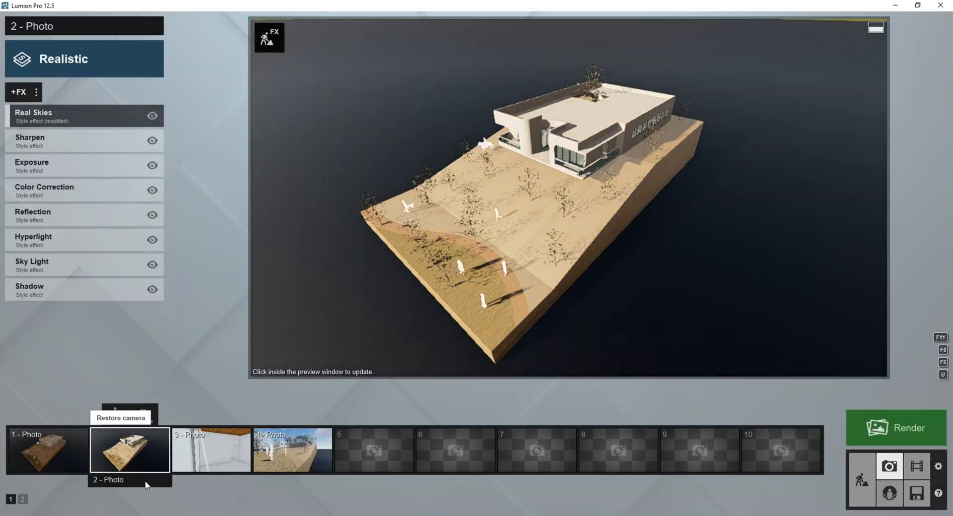
left_click(293, 449)
left_click(129, 449)
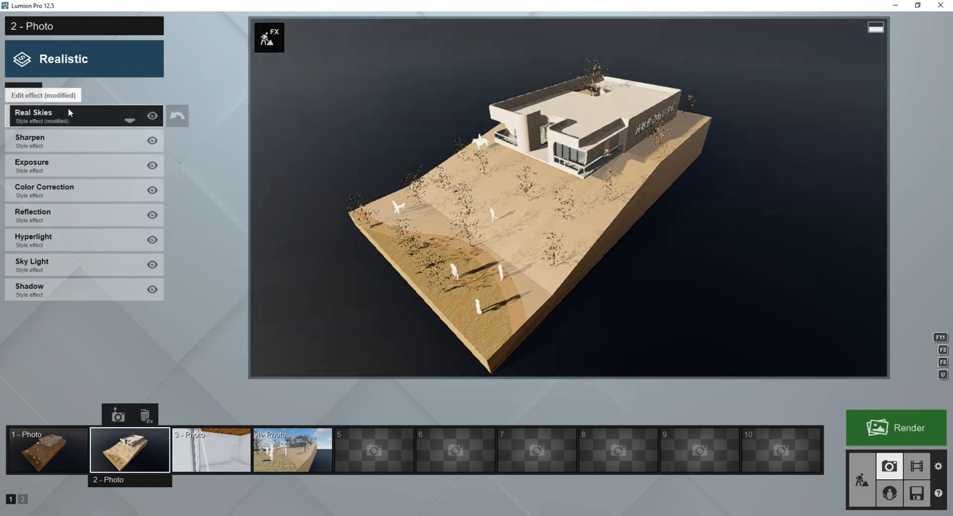
Set the Real Skies heading of Photo 2 to 74.0° and update the preview.
left_click(68, 110)
left_click(109, 174)
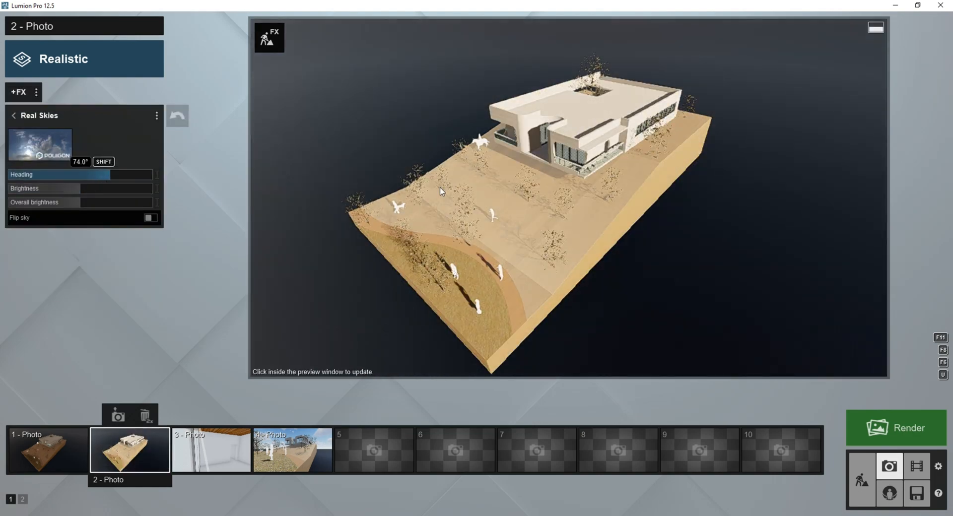
left_click(440, 191)
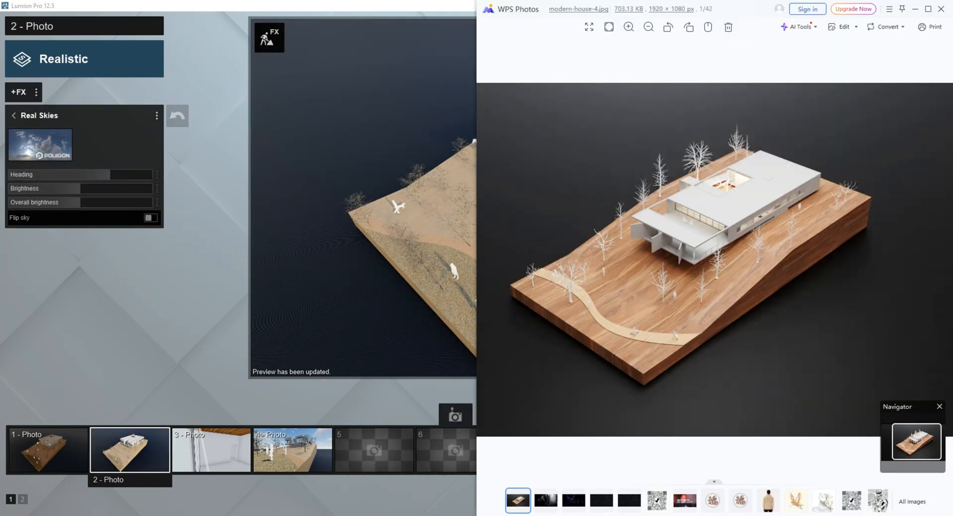
Compare the relit Photo 2 preview with the reference image modern-house-4.jpg and return to Lumion.
key("alt+Tab")
key("alt+Tab")
key("alt+Tab")
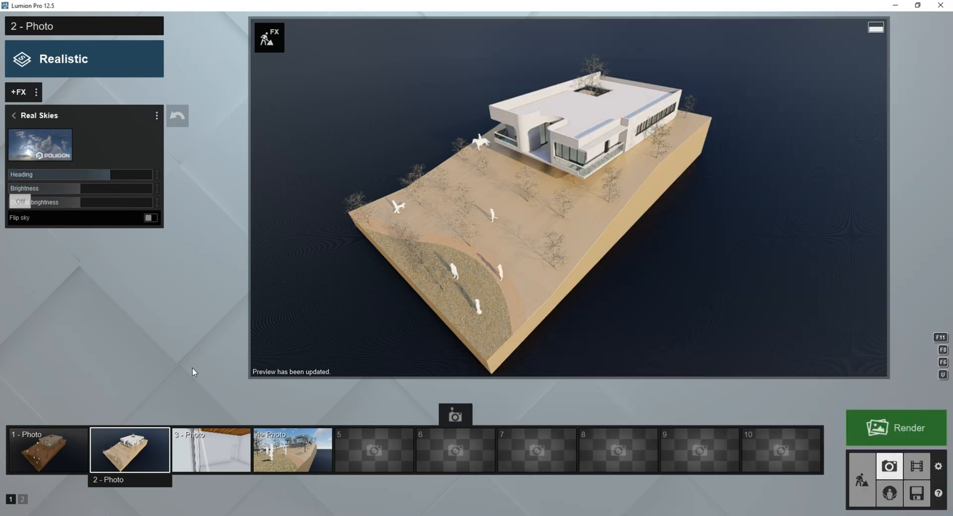
Return to Lumion and turn the Real Skies heading of Photo 2 down to its minimum.
left_click(372, 515)
left_click(373, 515)
left_click_drag(107, 175, 8, 175)
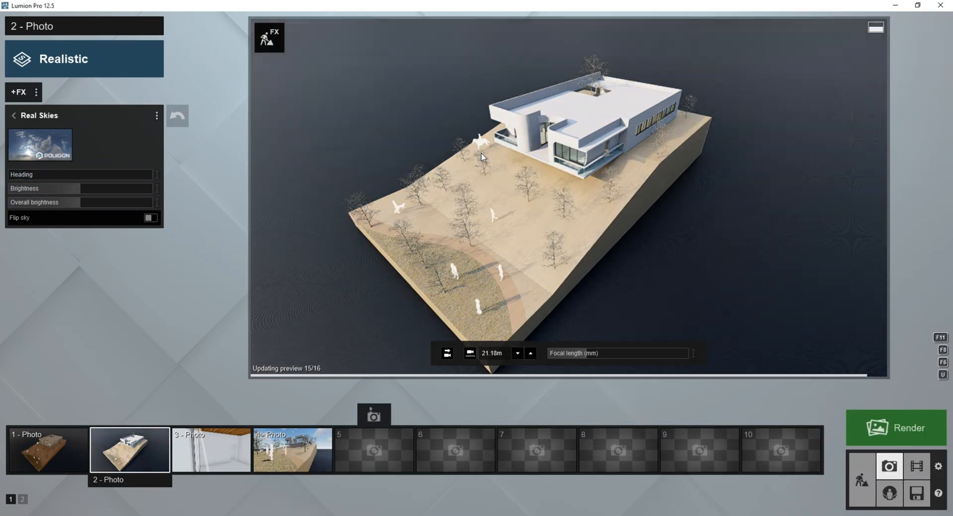
Bring up Photo 1, restore its stored camera and update the preview.
left_click(48, 449)
right_click_drag(525, 174, 609, 251)
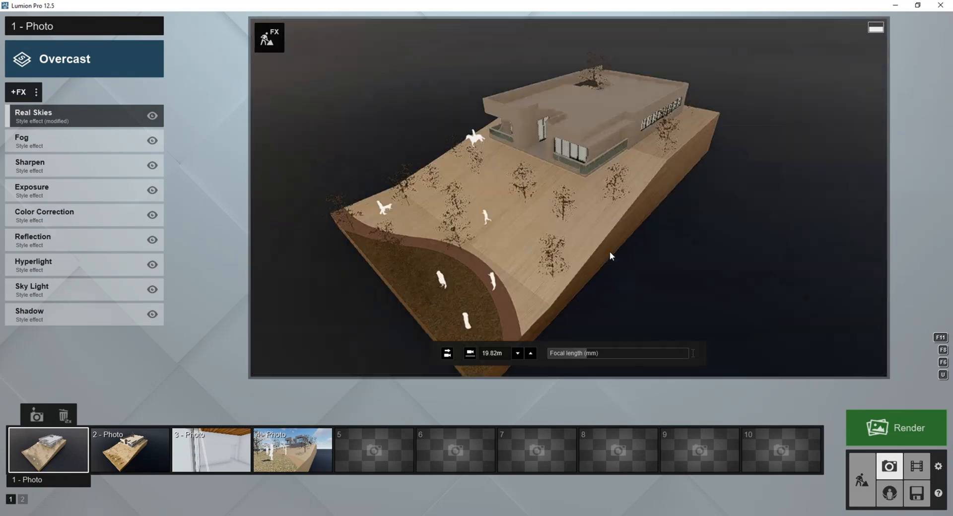
left_click(45, 451)
left_click(565, 202)
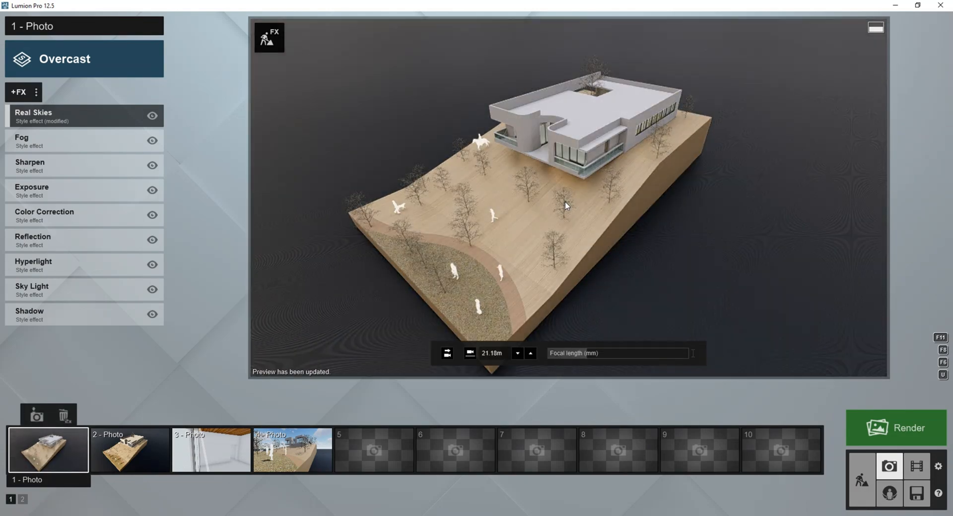
Render Photo 1 at 1920x1080 and save it as a JPG file named WWW in the wood rendering folder.
left_click(888, 431)
left_click(420, 391)
type("WWW")
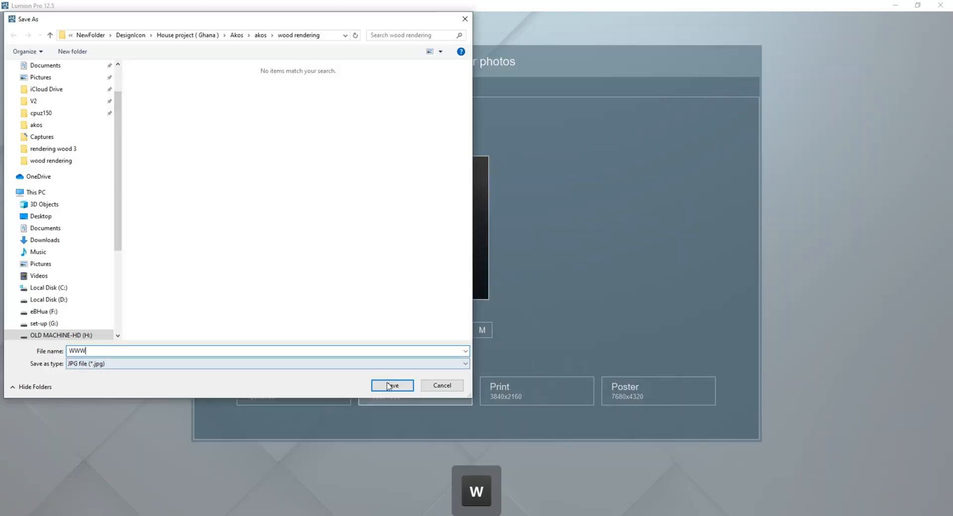
left_click(392, 385)
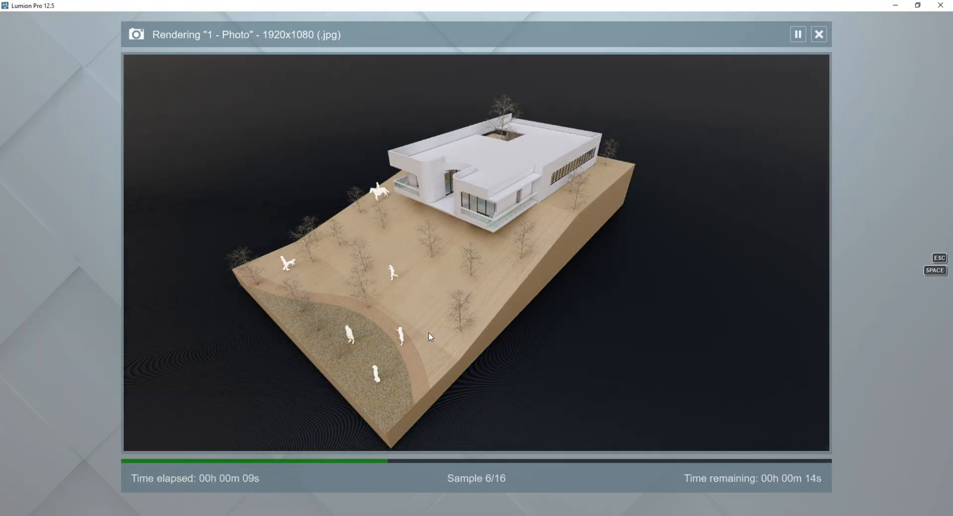
Look over the SketchUp house model from the front while the image renders, and return to Lumion.
left_click(299, 491)
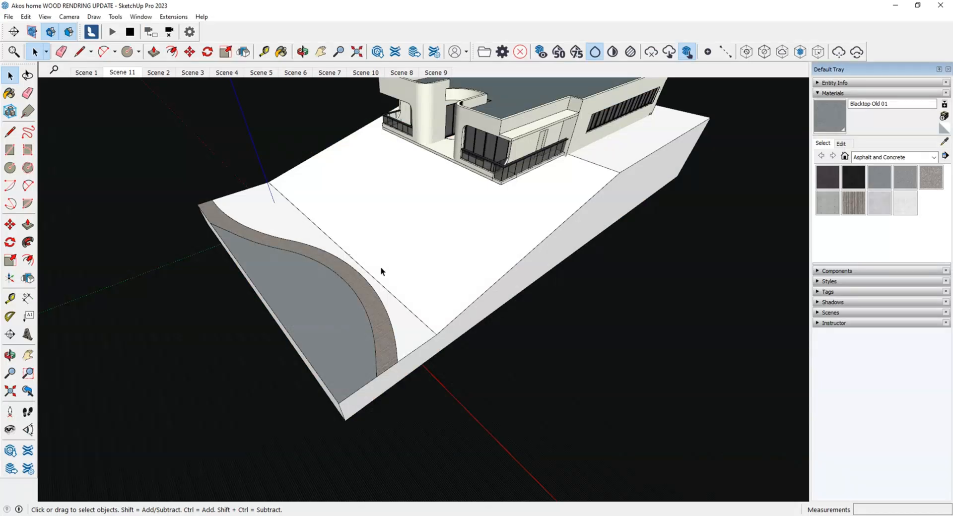
scroll(364, 287, "up", 5)
middle_click_drag(373, 268, 432, 228)
key("Escape")
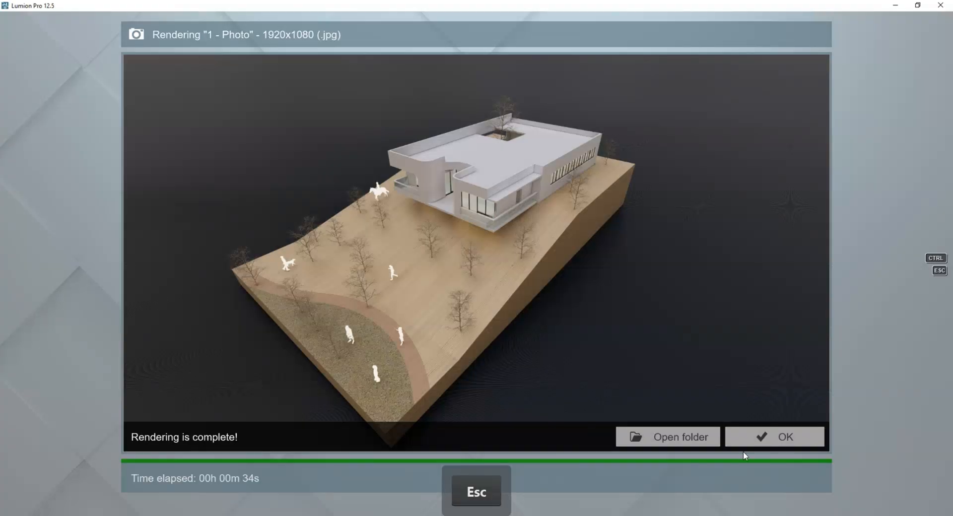
key("Escape")
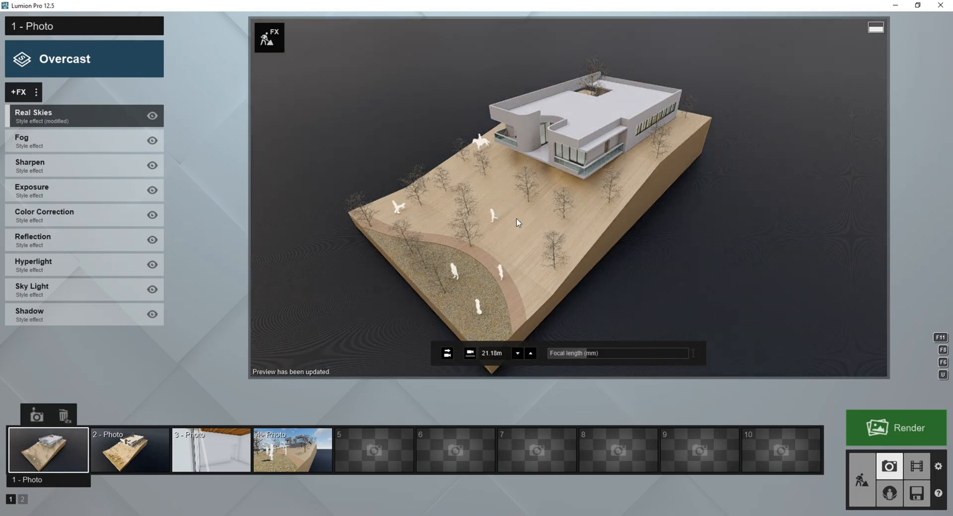
Compare the Photo 1 preview with the reference image modern-house-4.jpg and return to Lumion.
key("alt+Tab")
key("alt+Tab")
key("alt+Tab")
key("alt+Tab")
key("alt+Tab")
key("alt+Tab")
key("alt+Tab")
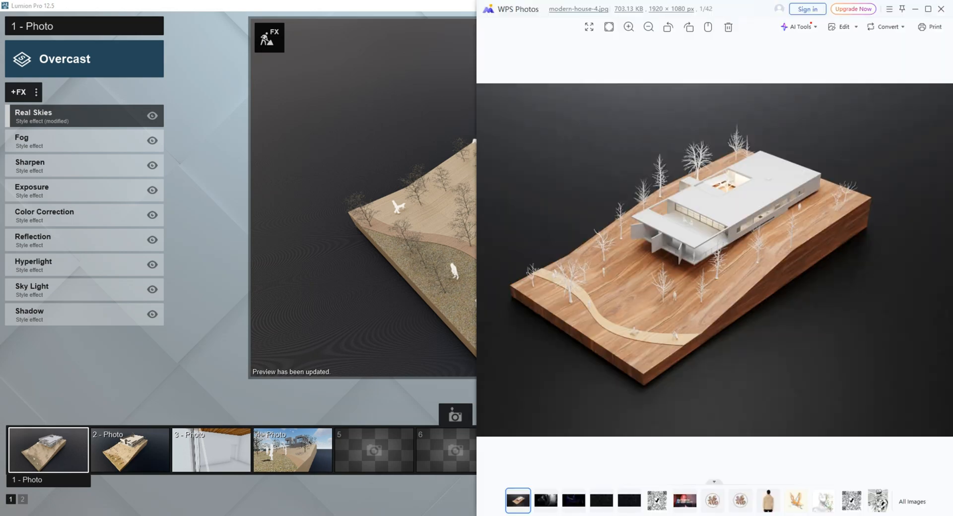
key("alt+Tab")
Restore Photo 2, raise its camera for a steeper bird's-eye view and store the new view in Photo 2.
left_click(130, 449)
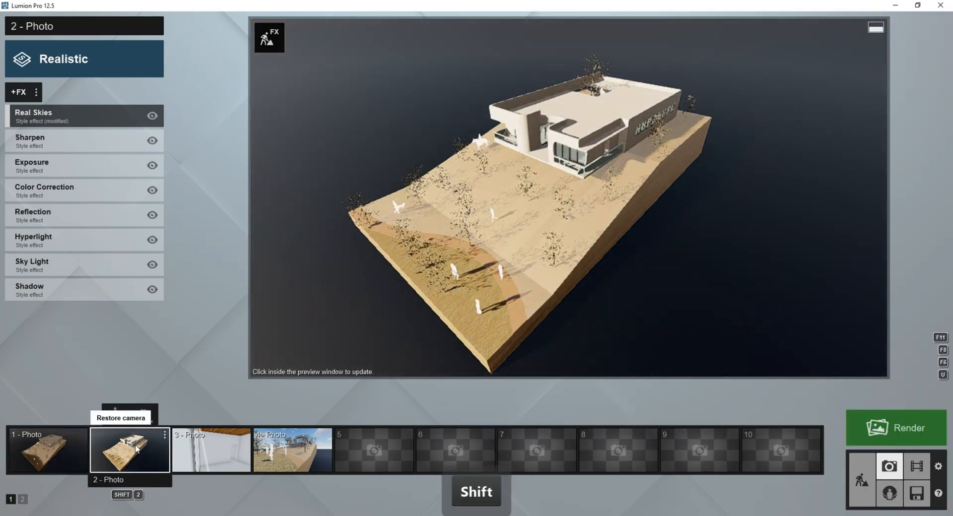
key("shift+q")
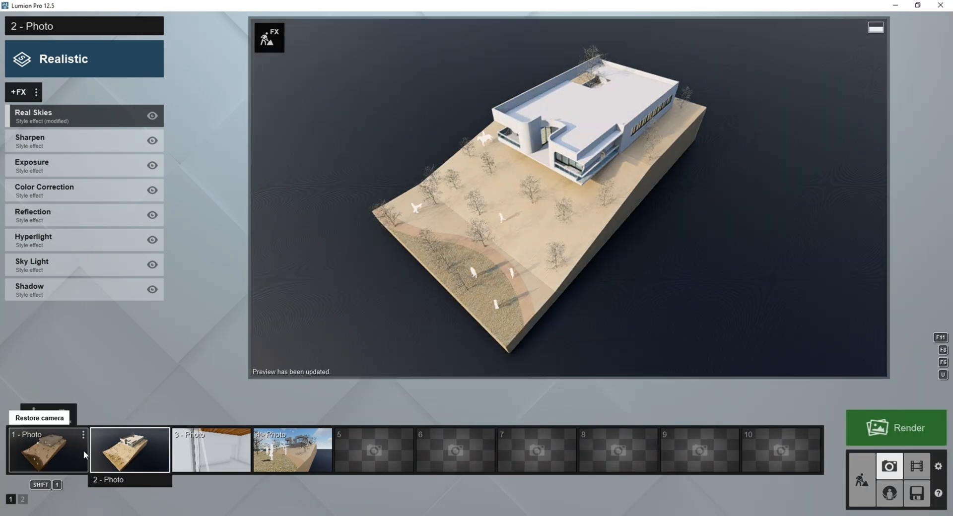
left_click(117, 416)
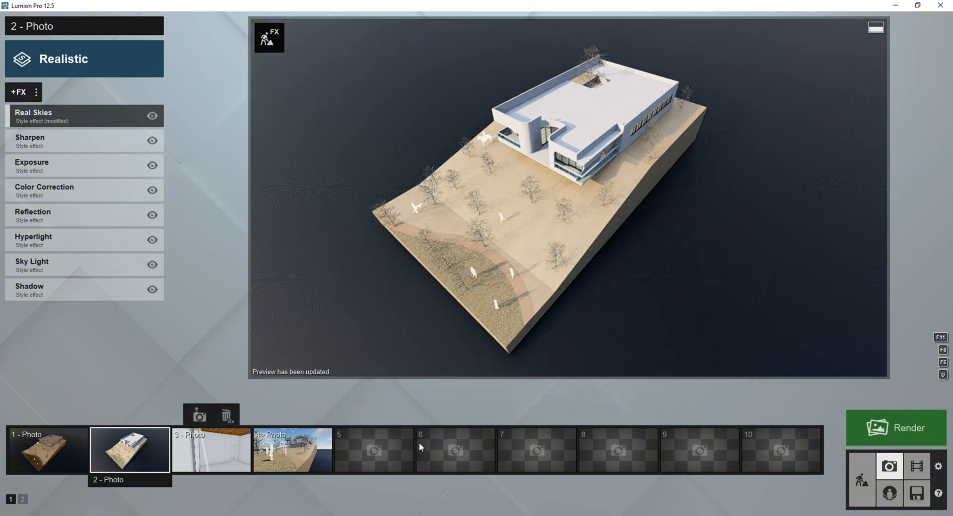
Switch to SketchUp and pick up the Aluminum material at the roof courtyard of the house with the Paint Bucket.
left_click(406, 481)
scroll(450, 175, "down", 15)
middle_click_drag(449, 175, 621, 199)
scroll(412, 218, "up", 10)
mouse_move(412, 218)
middle_mouse_down()
mouse_move(170, 167)
mouse_move(187, 169)
middle_mouse_up()
scroll(293, 130, "up", 4)
left_click(257, 318)
key("space")
middle_click_drag(389, 326, 611, 362)
key("b")
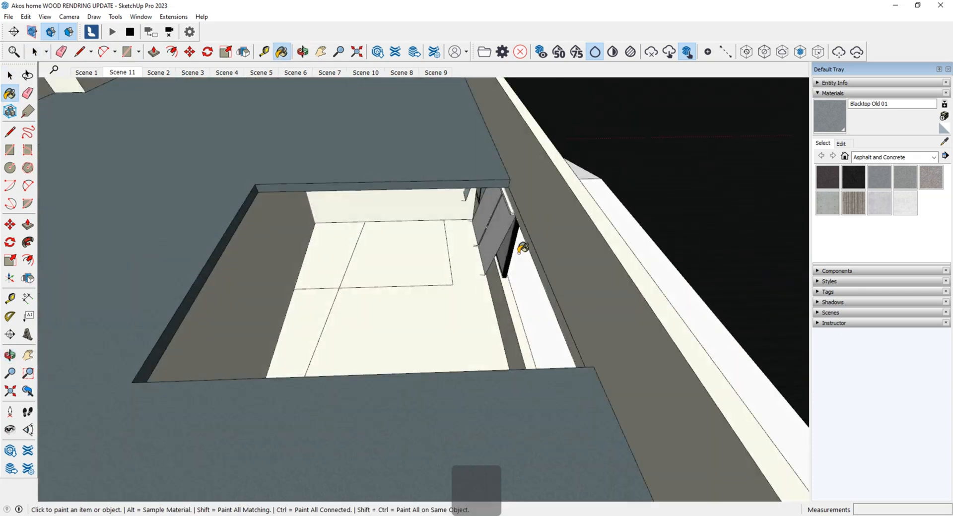
left_click(520, 252, "alt")
middle_click_drag(521, 252, 278, 208)
left_click(278, 310)
Make a copy of the selected roof-courtyard piece rotated by 90° and deselect it.
key("ctrl")
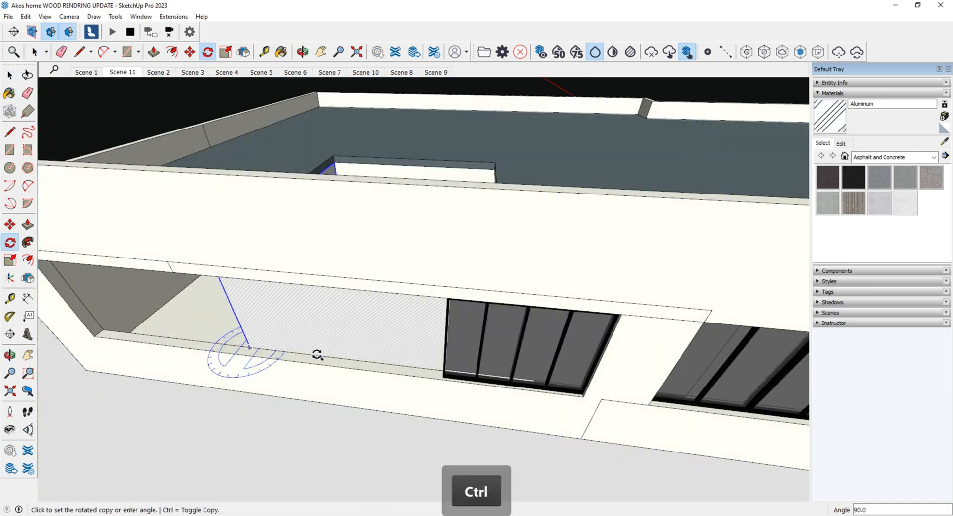
left_click(316, 355)
middle_click_drag(317, 355, 293, 340)
scroll(293, 341, "down", 5)
key("space")
key("Escape")
middle_click_drag(313, 267, 315, 394)
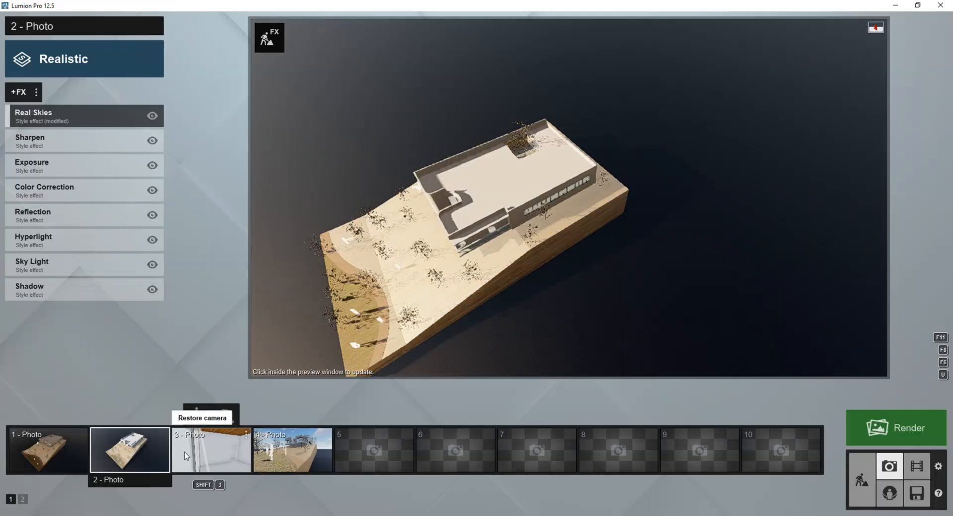
Open the colorization colour of the house's Translucent Glass Safety material in Lumion.
left_click(350, 515)
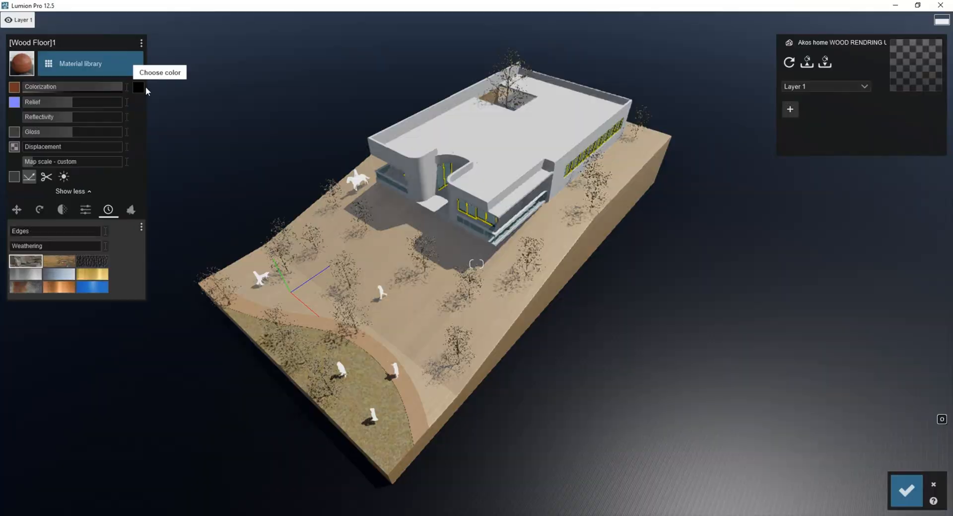
left_click(138, 88)
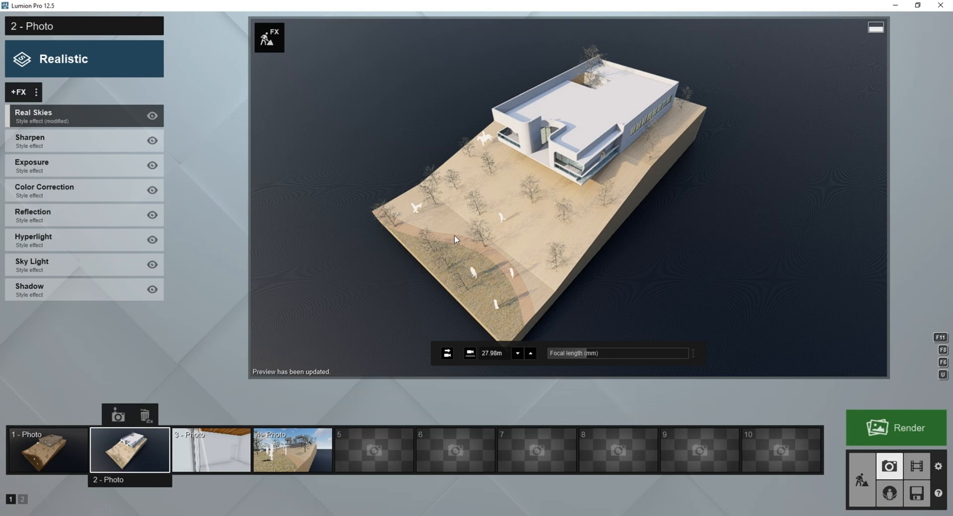
Try a higher camera position for Photo 2 and restore its stored view.
key("shift+e")
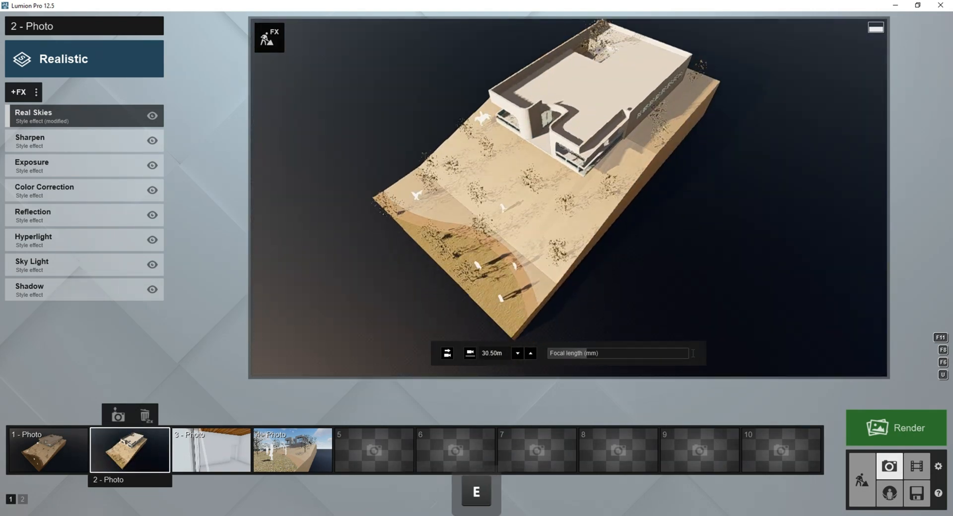
left_click(126, 442)
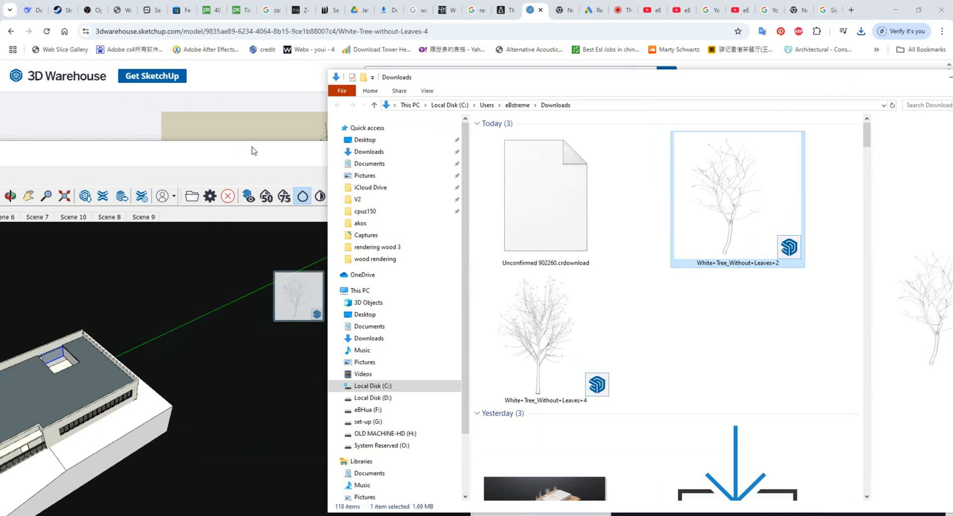
Arrange the SketchUp house window beside the Downloads folder and open the downloaded White+Tree_Without+Leaves+2 model.
mouse_move(236, 146)
left_mouse_down()
mouse_move(410, 144)
mouse_move(640, 21)
left_mouse_up()
mouse_move(367, 367)
middle_mouse_down()
mouse_move(594, 205)
mouse_move(323, 316)
middle_mouse_up()
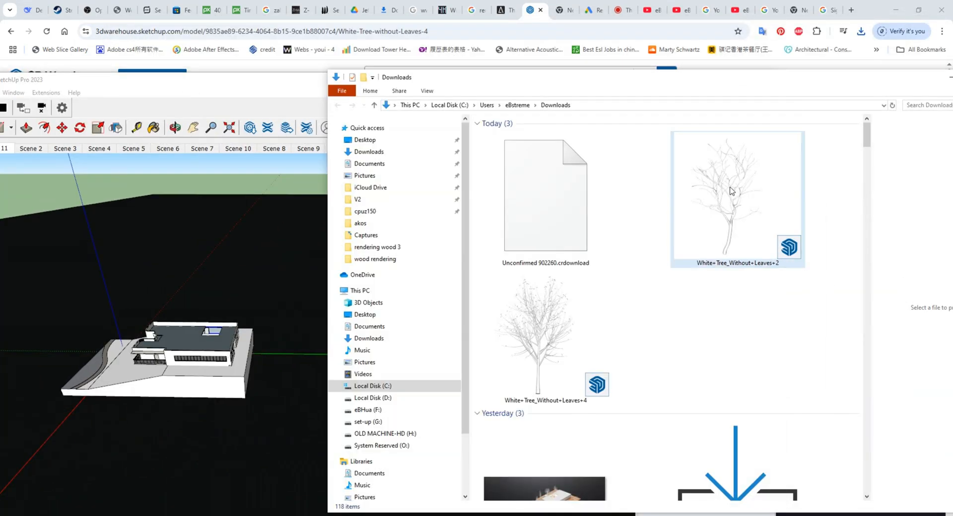
right_click(728, 210)
left_click(764, 216)
left_click(296, 89)
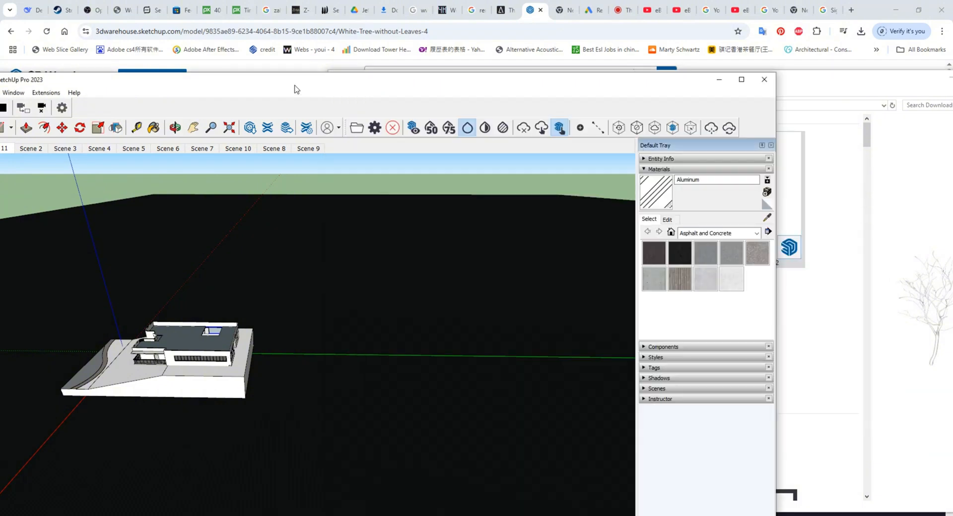
middle_click_drag(278, 278, 398, 308)
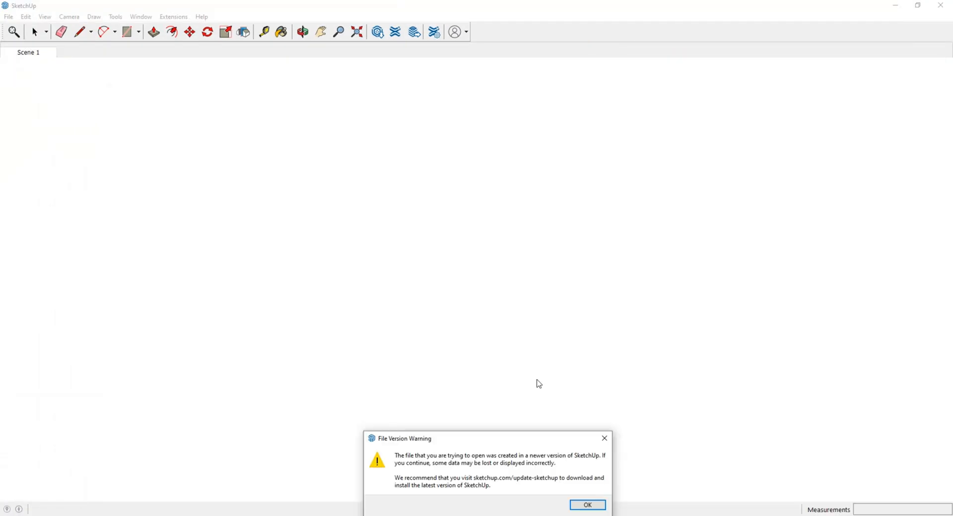
Accept the file version warning for White+Tree_Without+Leaves+4, copy its tree and move that window out of the way.
left_click(591, 505)
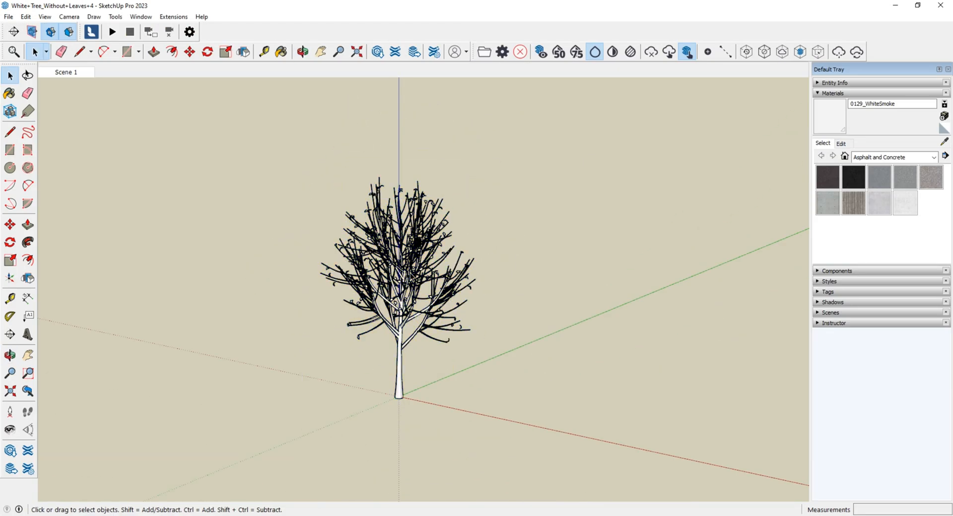
left_click(403, 342)
key("ctrl+c")
middle_click_drag(466, 387, 382, 387)
left_click(887, 7)
left_click_drag(383, 102, 361, 102)
left_click(343, 72)
Load the second white tree model past its version warning, select its tree and arrange its window behind the house model.
left_click(591, 504)
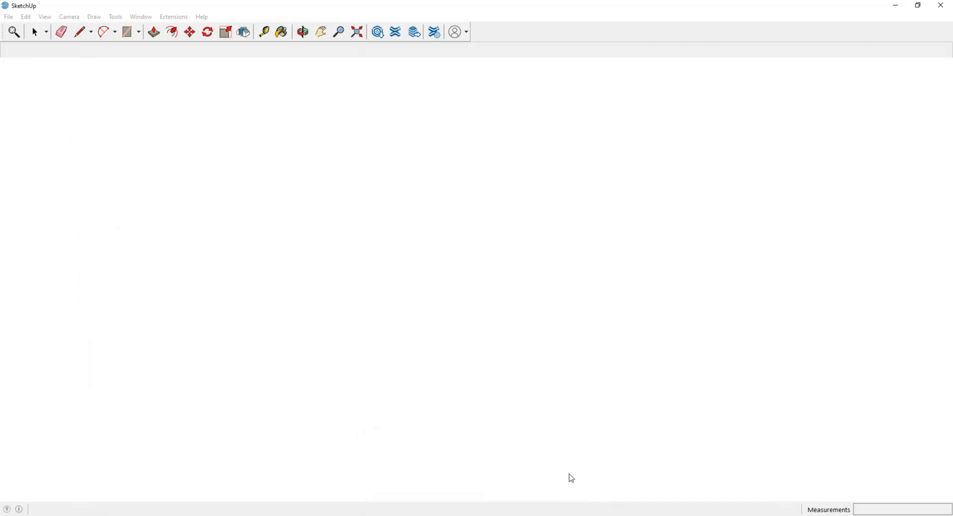
left_click(404, 391)
left_click_drag(587, 4, 368, 185)
left_click(408, 102)
left_click(754, 94)
left_click(745, 240)
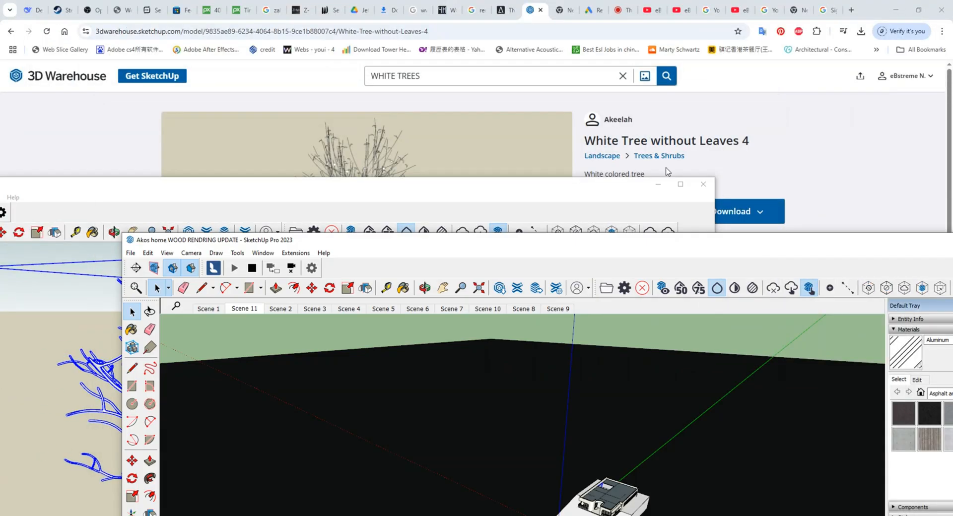
Place the copied White Tree without Leaves 4 on the slope in front of the house and scale it down uniformly.
left_click_drag(745, 240, 653, 124)
middle_click_drag(377, 348, 367, 481)
scroll(451, 415, "up", 5)
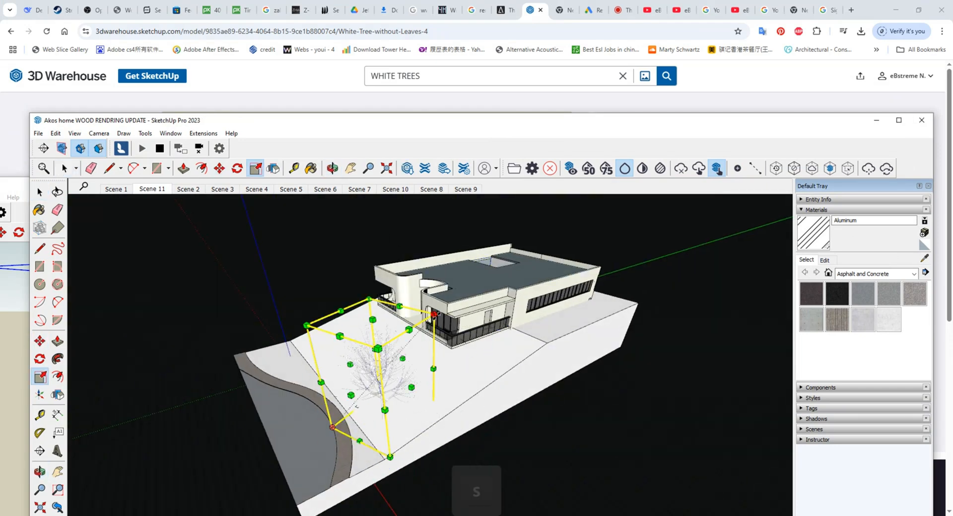
left_click_drag(435, 316, 416, 335)
middle_click_drag(417, 456, 397, 447)
Copy the white tree to several spots along the curved path, the ground patch, the slope and beside the house.
scroll(389, 426, "up", 4)
key("m")
left_click(381, 436)
key("ctrl")
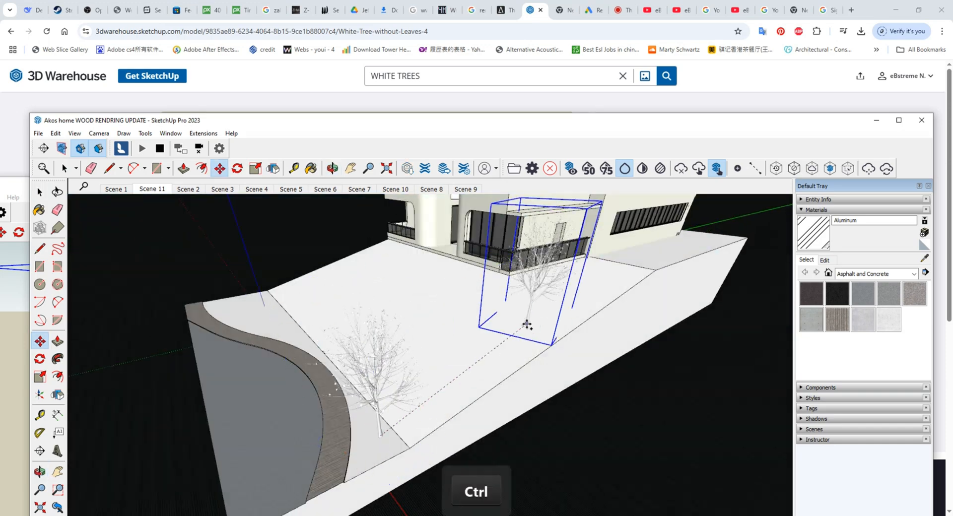
left_click(238, 353)
left_click(238, 354)
key("ctrl")
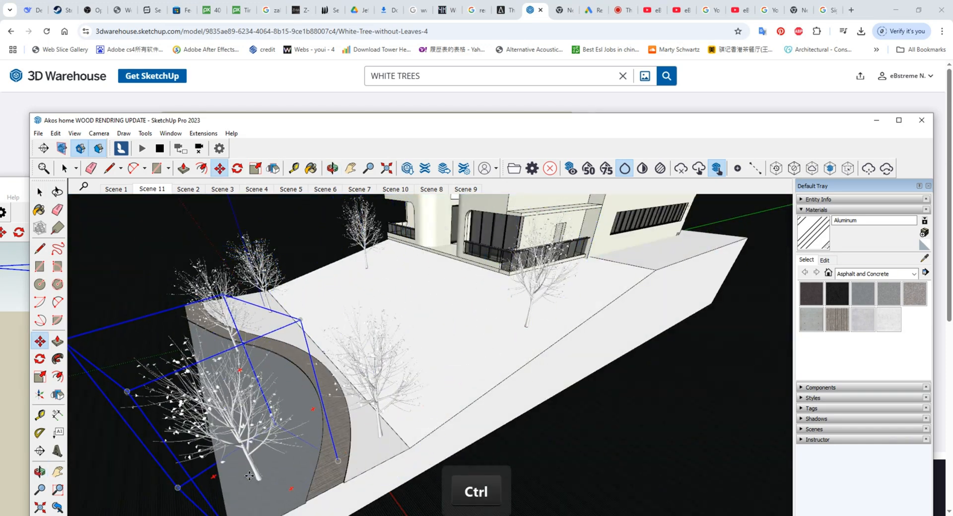
left_click(250, 476)
left_click(250, 477)
key("ctrl")
key("space")
Copy the tree from the second tree model and paste it into the house model.
left_click(15, 328)
scroll(198, 334, "down", 2)
middle_click_drag(199, 335, 318, 314)
key("ctrl+c")
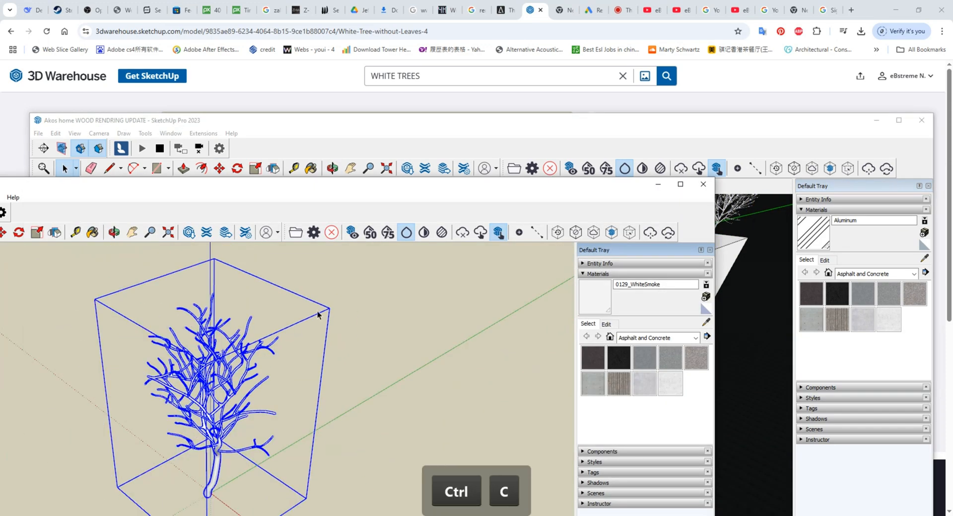
left_click(417, 120)
middle_click_drag(397, 303, 407, 342)
key("ctrl+v")
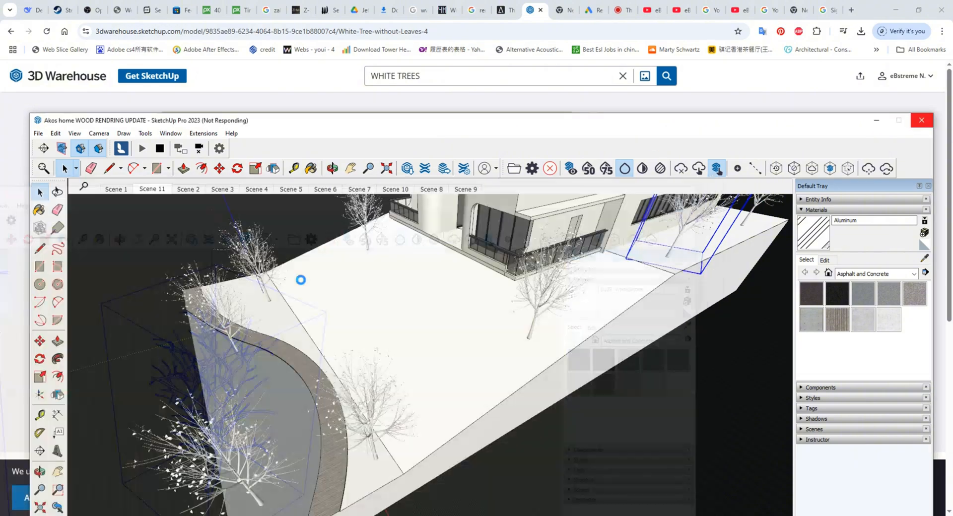
Scale up the pasted second tree and move it onto the slope in front of the house.
scroll(343, 191, "up", 2)
key("s")
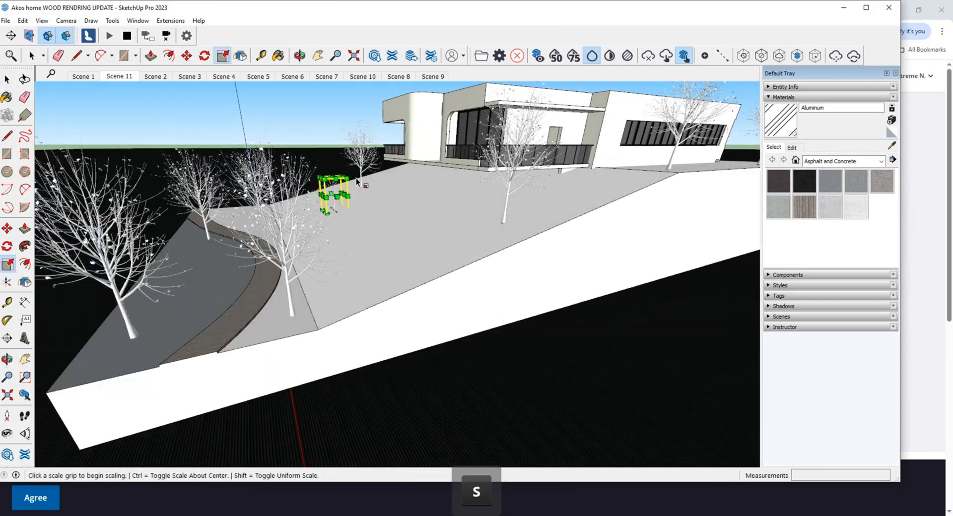
left_click_drag(350, 176, 369, 153)
middle_click_drag(369, 153, 561, 358)
key("m")
left_click(300, 235)
middle_click_drag(355, 304, 408, 228)
left_click(411, 251)
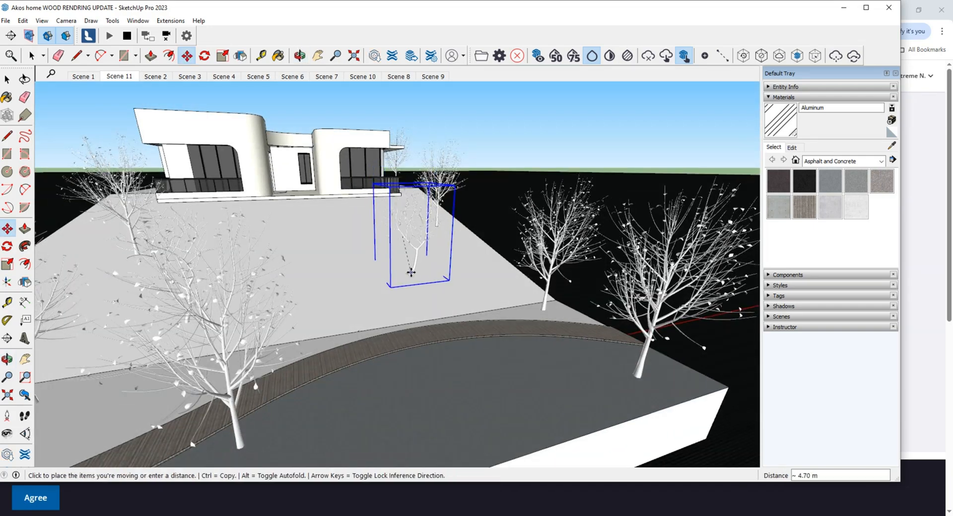
Copy the second tree to further spots across the slope around the front of the house.
key("ctrl")
middle_click_drag(379, 288, 382, 325)
left_click(391, 365)
middle_click_drag(391, 365, 395, 341)
left_click(382, 353)
key("ctrl")
middle_click_drag(377, 258, 262, 223)
left_click(308, 271)
left_click(308, 271)
key("ctrl")
scroll(309, 271, "down", 3)
left_click(634, 251)
Copy the second tree along the side of the house toward the rear, about 12.07 m away.
middle_click_drag(199, 154, 552, 276)
key("ctrl")
middle_click_drag(292, 344, 331, 253)
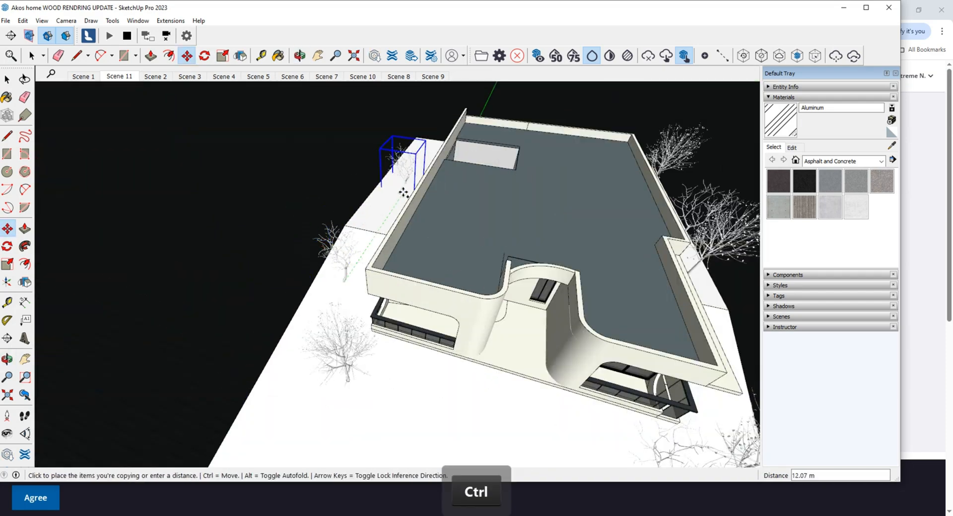
left_click(403, 192)
Move a white tree into the roof courtyard, deselect it and minimise the SketchUp window.
middle_click_drag(417, 347, 511, 238)
left_click(309, 221)
scroll(368, 226, "up", 5)
middle_click_drag(370, 229, 392, 350)
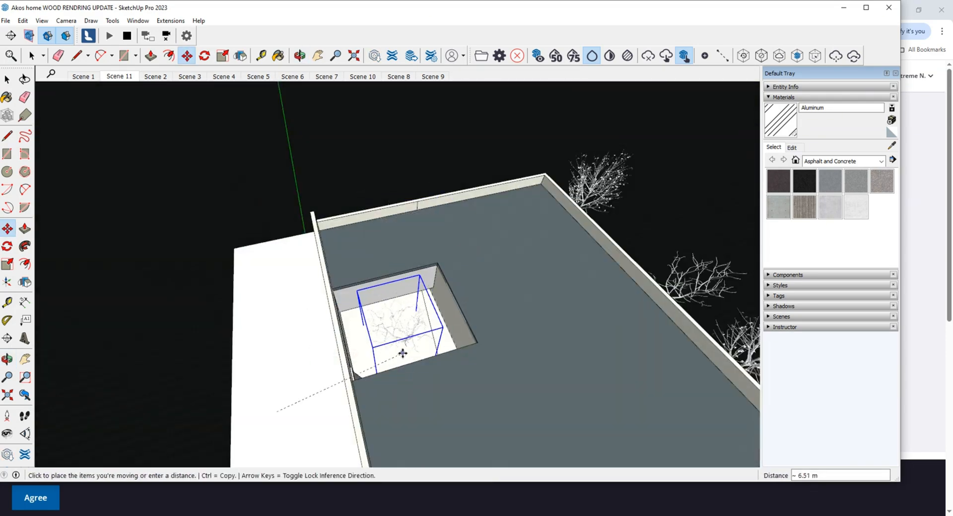
left_click(434, 193)
middle_click_drag(433, 199, 400, 319)
key("m")
scroll(379, 154, "down", 7)
key("space")
left_click(379, 154)
middle_click_drag(462, 343, 254, 512)
left_click(842, 9)
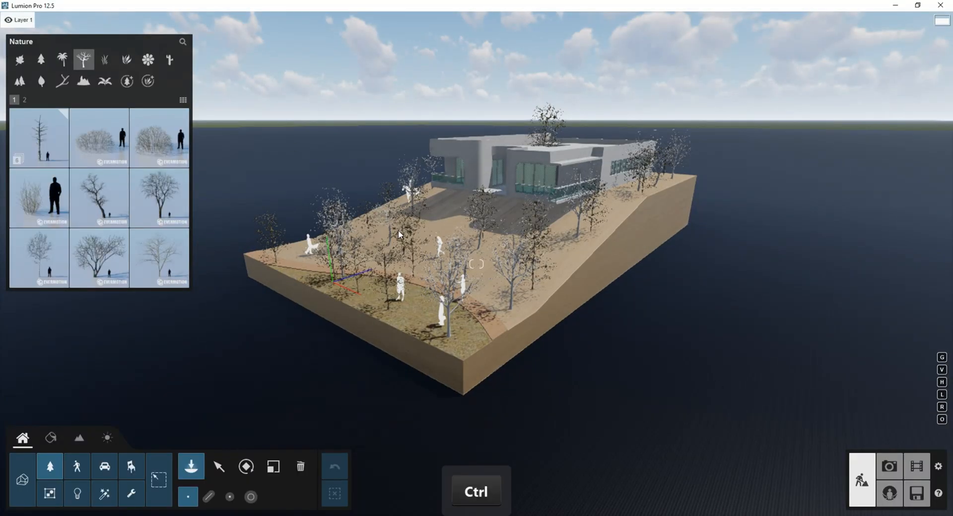
Select the dark leafless Lumion trees on the terrain in build mode.
left_click(218, 467)
double_click(276, 264, "ctrl")
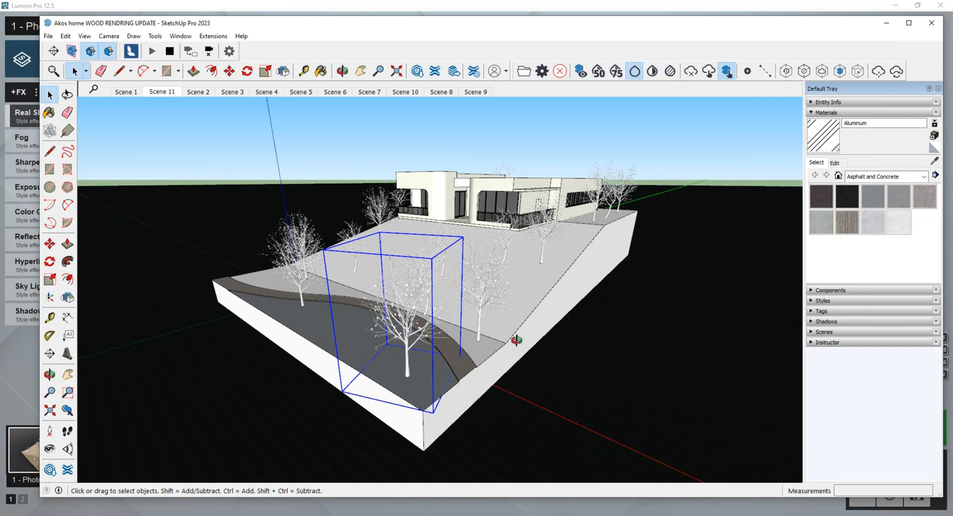
Copy the large white tree about 5.12 m across the grey ground and place another tree at the curved path's front end.
middle_click_drag(517, 341, 476, 387)
key("m")
left_click(348, 408)
key("ctrl")
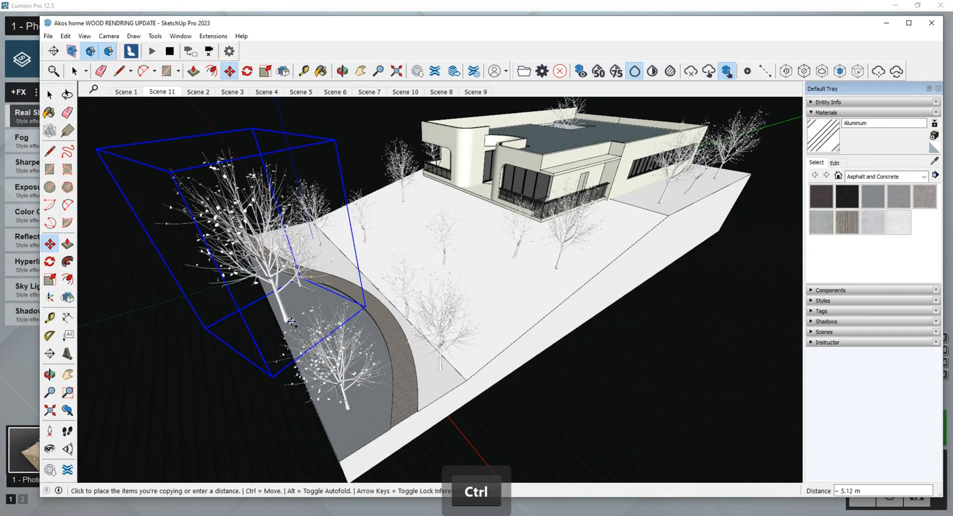
left_click(278, 304)
key("ctrl")
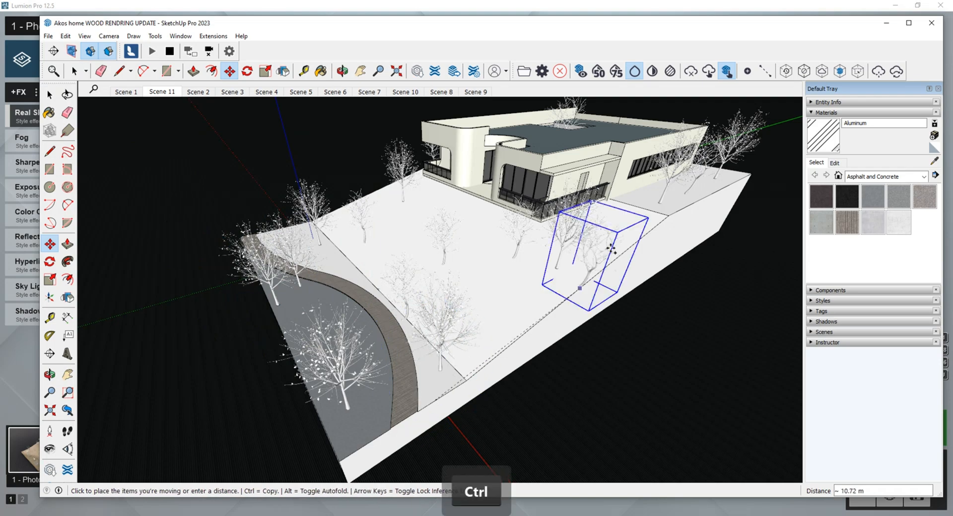
key("Escape")
middle_click_drag(566, 271, 495, 279)
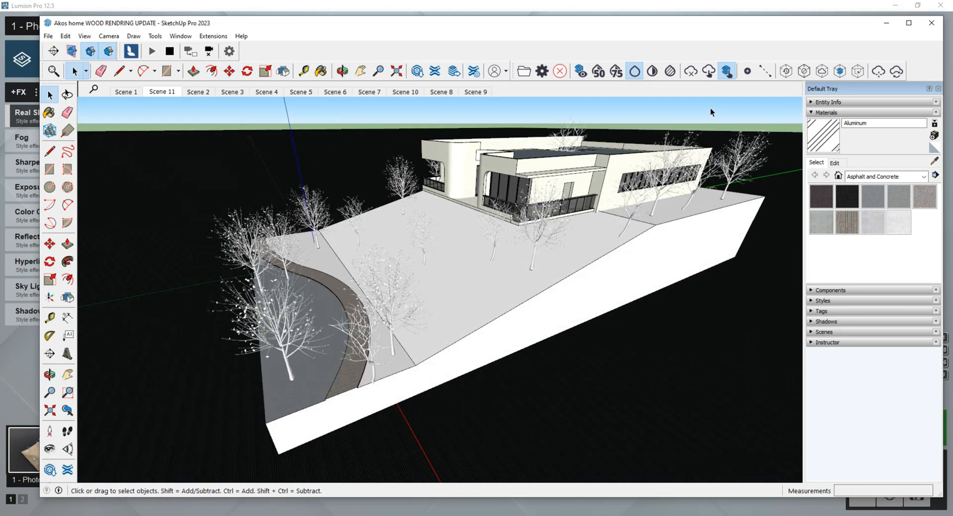
middle_click_drag(405, 263, 427, 308)
Switch to Lumion, compare the Photo 1 view with the reference image modern-house-4.jpg and store the view in photo slot 7.
left_click(887, 24)
left_click(48, 449)
left_click(591, 188)
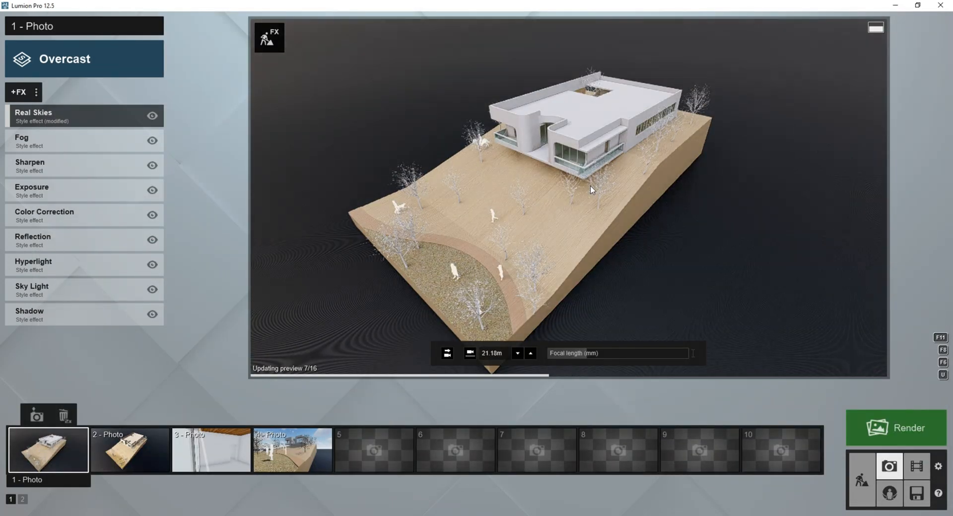
mouse_move(822, 5)
left_mouse_down()
mouse_move(942, 126)
mouse_move(814, 144)
mouse_move(847, 141)
left_mouse_up()
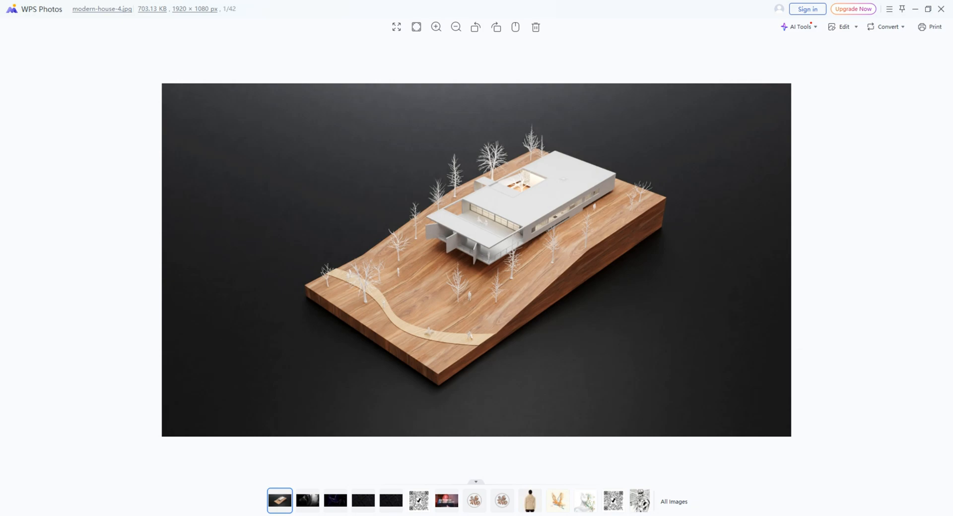
key("alt+Tab")
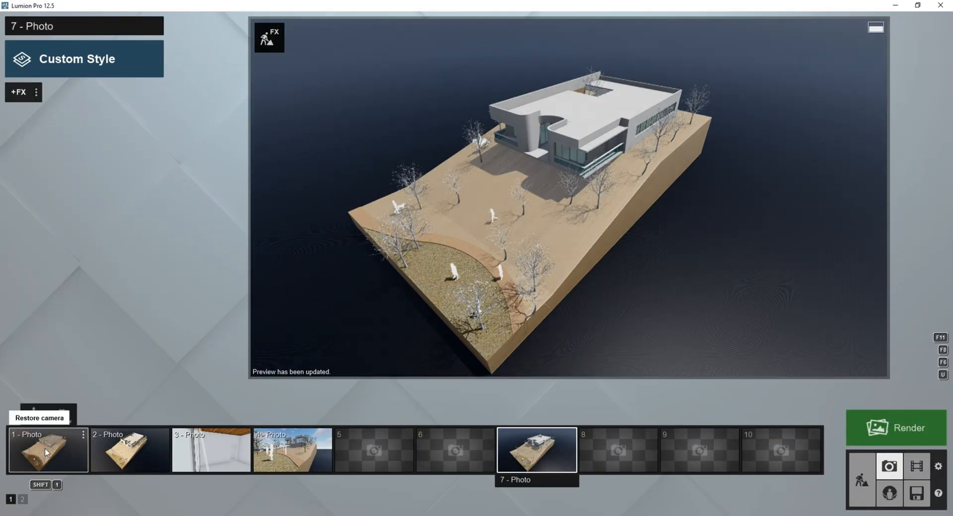
left_click(30, 449)
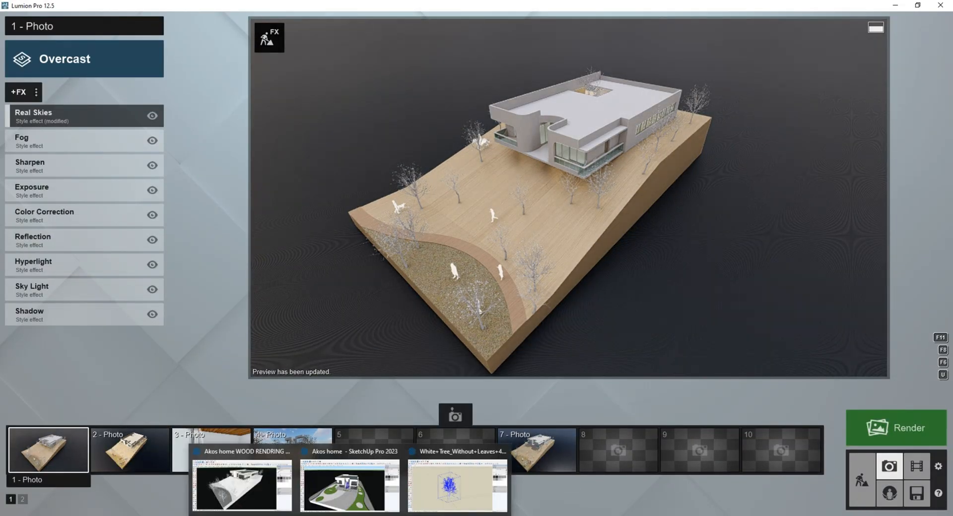
Reframe the Photo 1 view of the hillside house from a slightly lower camera angle.
mouse_move(378, 495)
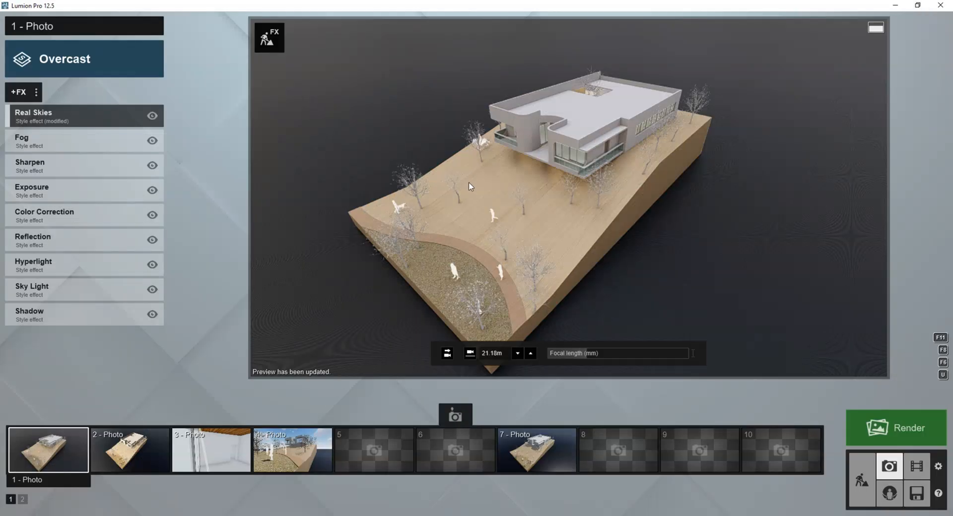
key("e")
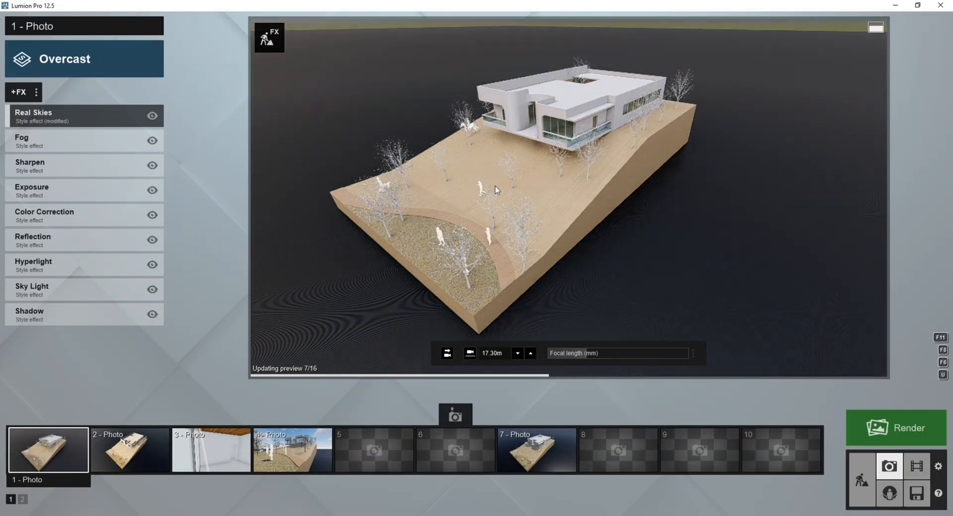
right_click_drag(495, 190, 521, 195)
left_click(52, 429)
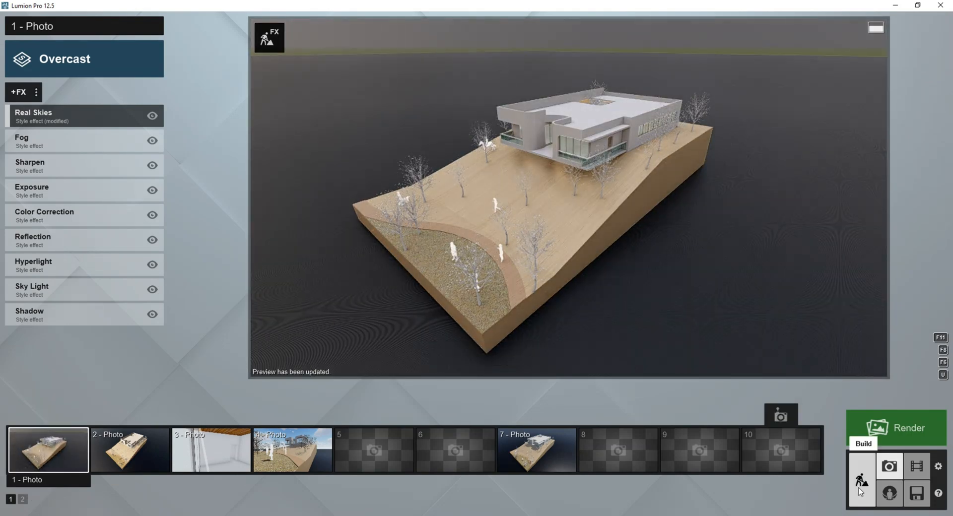
Switch to the browser and search 3D Warehouse for WHITE HUMAN.
left_click(408, 515)
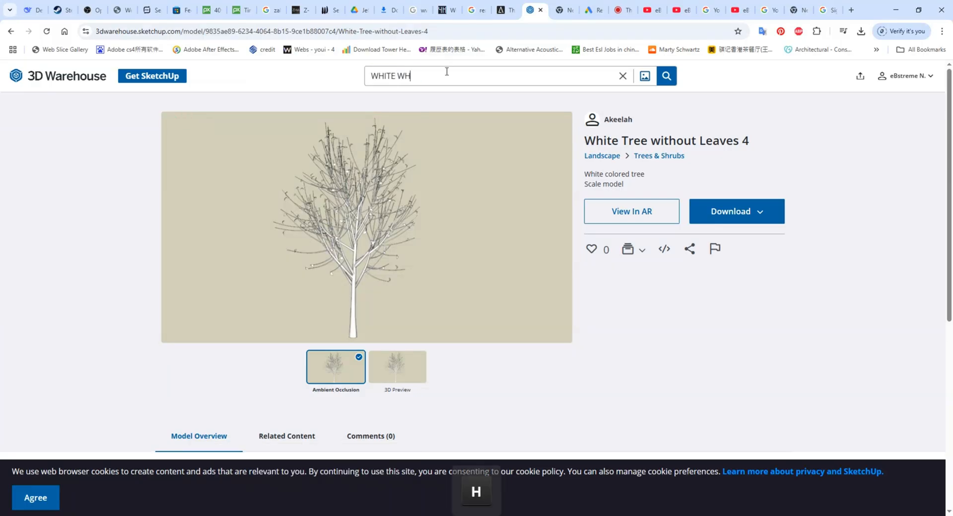
key("BackSpace")
key("BackSpace")
type("HUMAN")
key("Return")
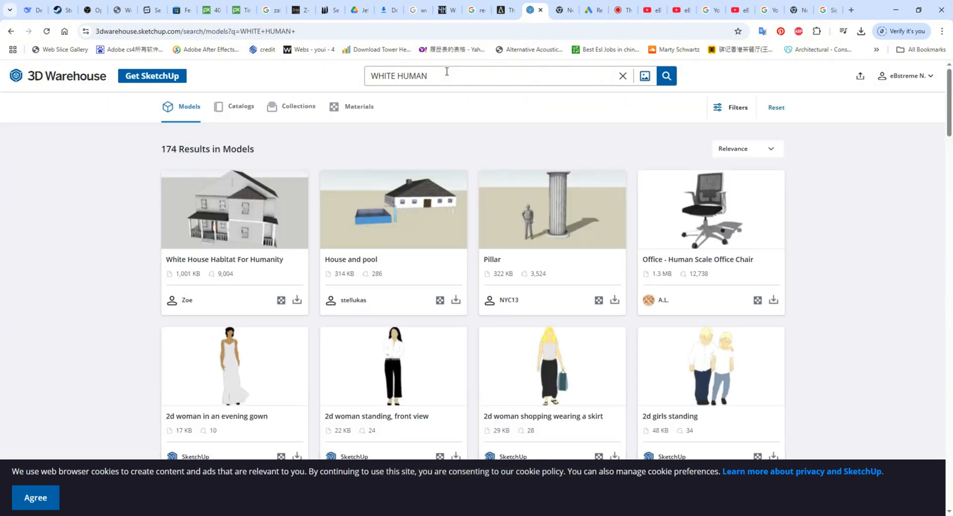
Browse the WHITE HUMAN results and download the Pillar model that includes a human figure.
scroll(619, 307, "down", 20)
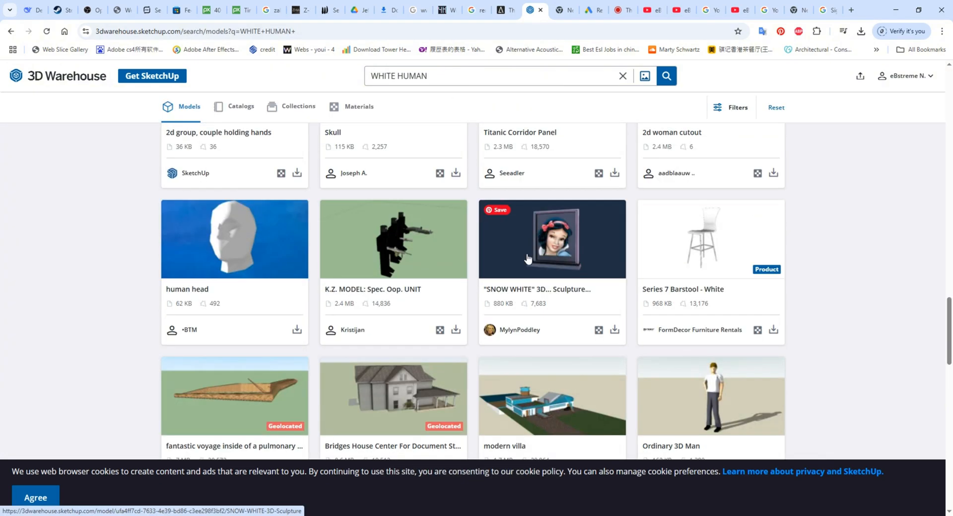
scroll(551, 205, "up", 12)
scroll(549, 205, "up", 5)
left_click(615, 302)
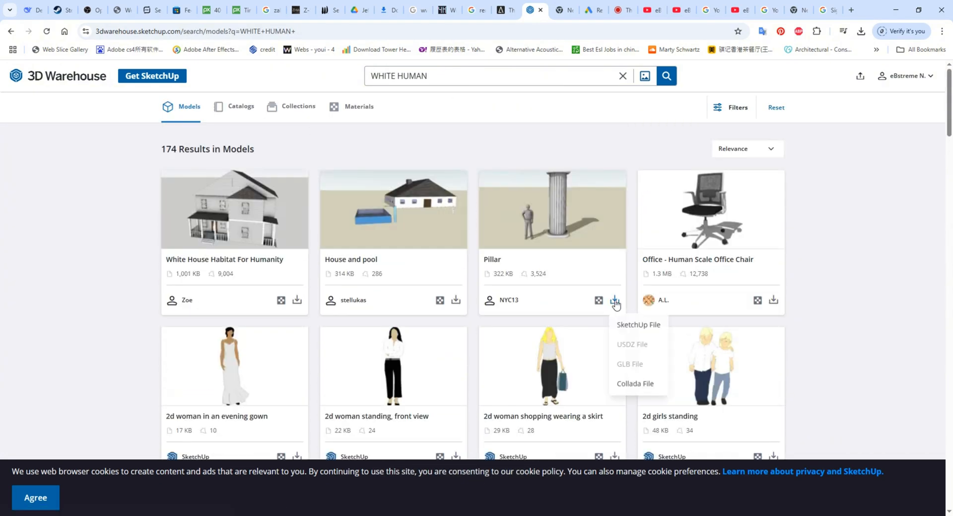
Change the 3D Warehouse search to WHITE PEOPLE.
left_click(460, 78)
key("BackSpace")
key("BackSpace")
key("BackSpace")
key("BackSpace")
key("BackSpace")
key("BackSpace")
type("PEOPLE")
key("Return")
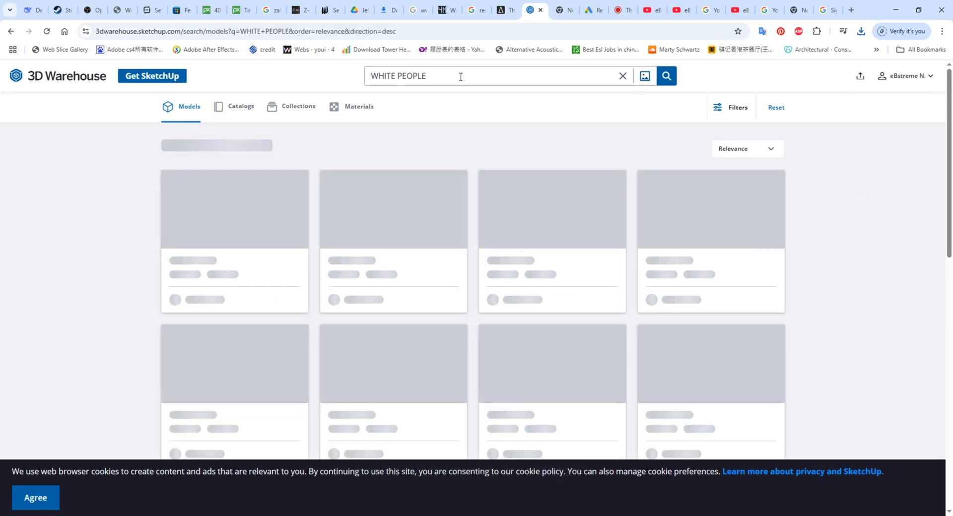
Download the White Low Poly People model and open the downloaded file in SketchUp.
scroll(289, 257, "down", 4)
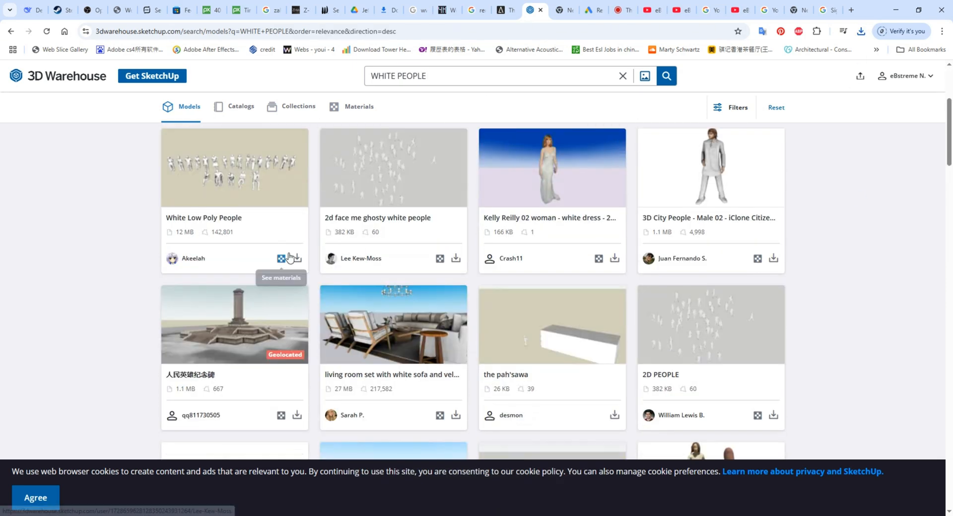
left_click(861, 31)
left_click(830, 78)
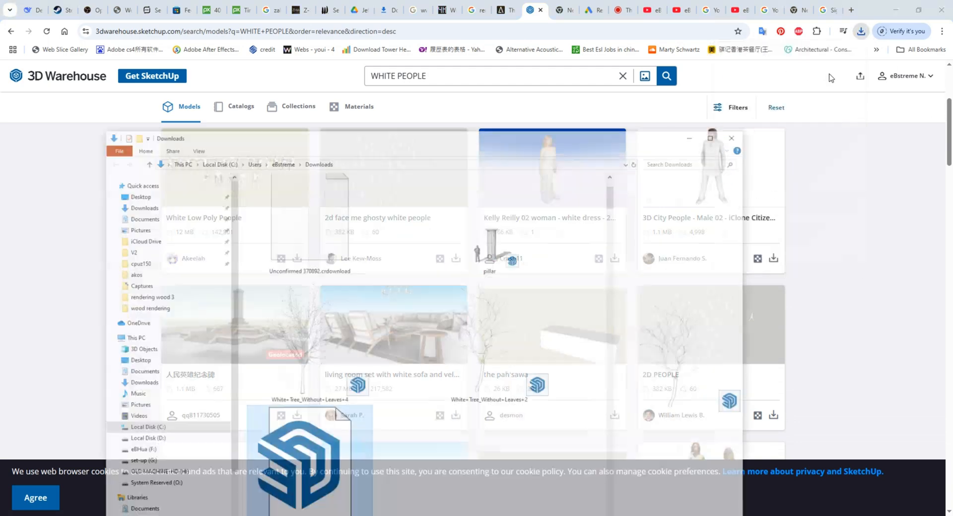
mouse_move(322, 515)
left_click(242, 485)
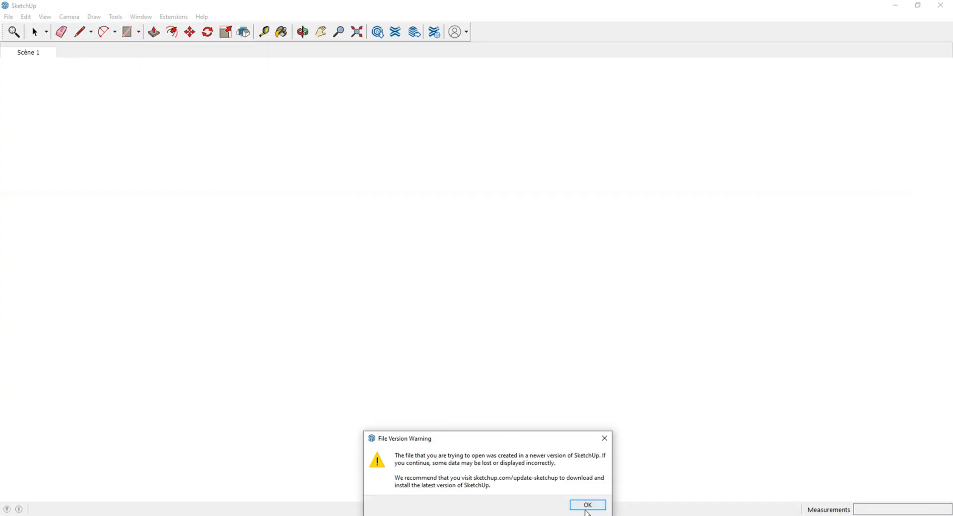
left_click(587, 505)
mouse_move(348, 515)
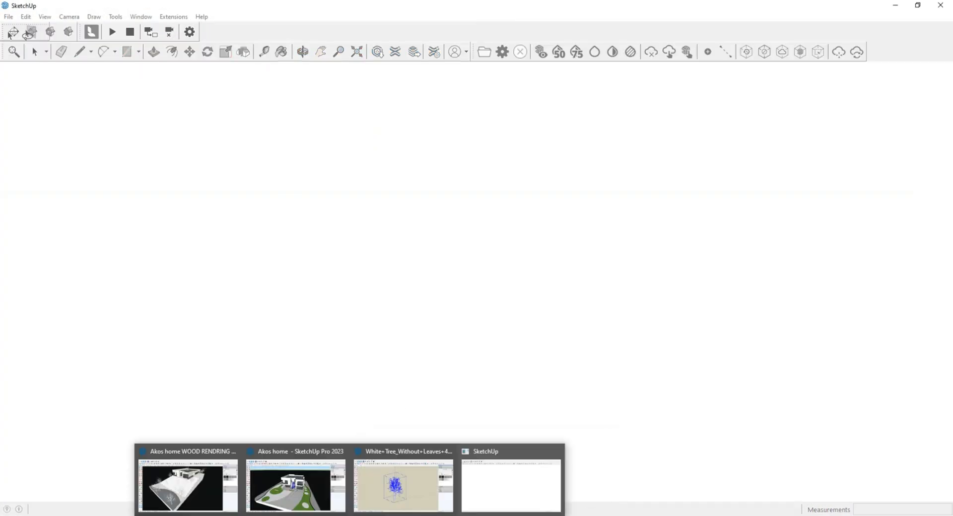
left_click(404, 487)
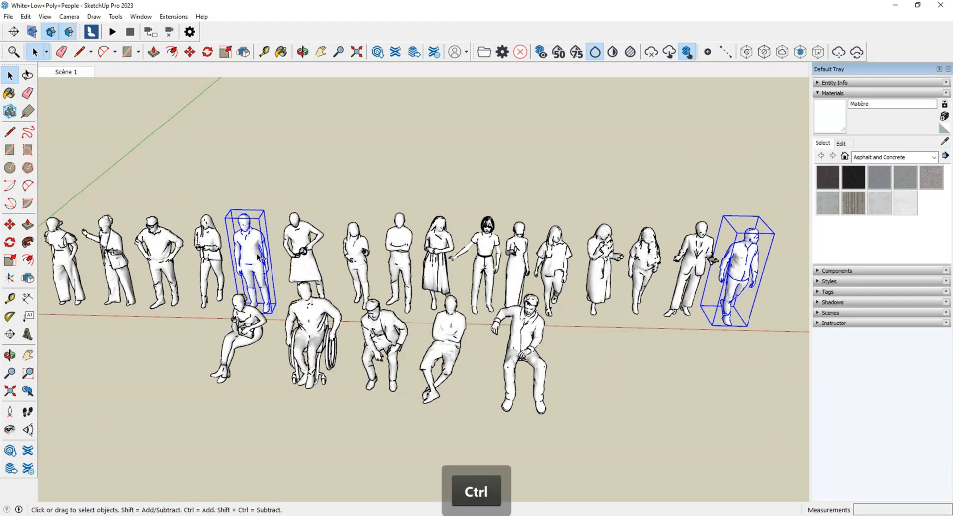
Copy the selected white figures from the people model and paste them into the Akos home WOOD RENDRING UPDATE model.
key("ctrl+c")
mouse_move(348, 514)
left_click(191, 487)
key("ctrl+v")
left_click(248, 288)
Move the pasted white figures onto the curved path among the trees.
middle_click_drag(254, 288, 330, 225)
scroll(311, 280, "up", 8)
scroll(312, 281, "down", 3)
mouse_move(312, 280)
middle_mouse_down()
mouse_move(308, 240)
mouse_move(311, 293)
middle_mouse_up()
left_click(311, 302)
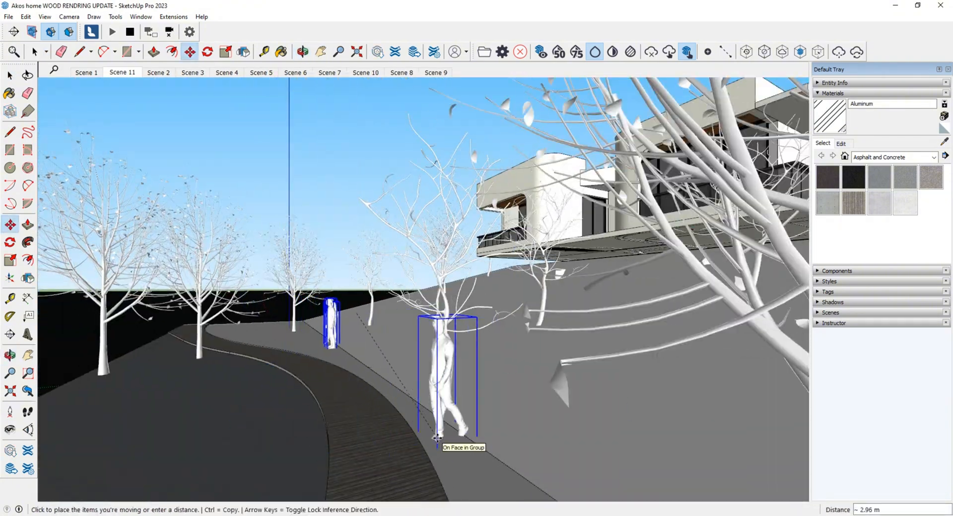
scroll(378, 427, "down", 8)
middle_click_drag(361, 420, 477, 513)
left_click(385, 440)
scroll(384, 439, "down", 6)
scroll(551, 338, "up", 12)
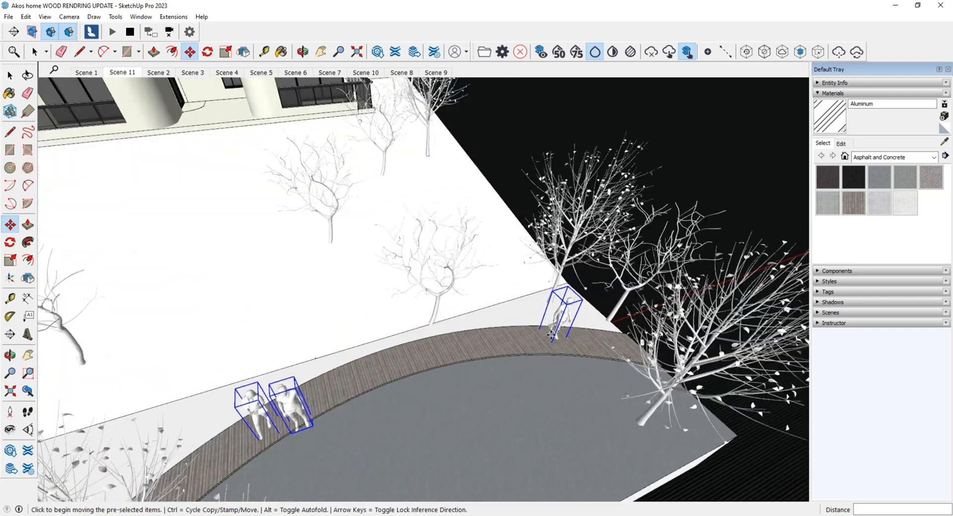
left_click(591, 310)
middle_click_drag(545, 312, 174, 422)
Move one white figure from the path to the ground beside the house's long side, about 25.83 m away.
key("space")
left_click(250, 255)
key("m")
left_click(253, 258)
scroll(546, 254, "down", 5)
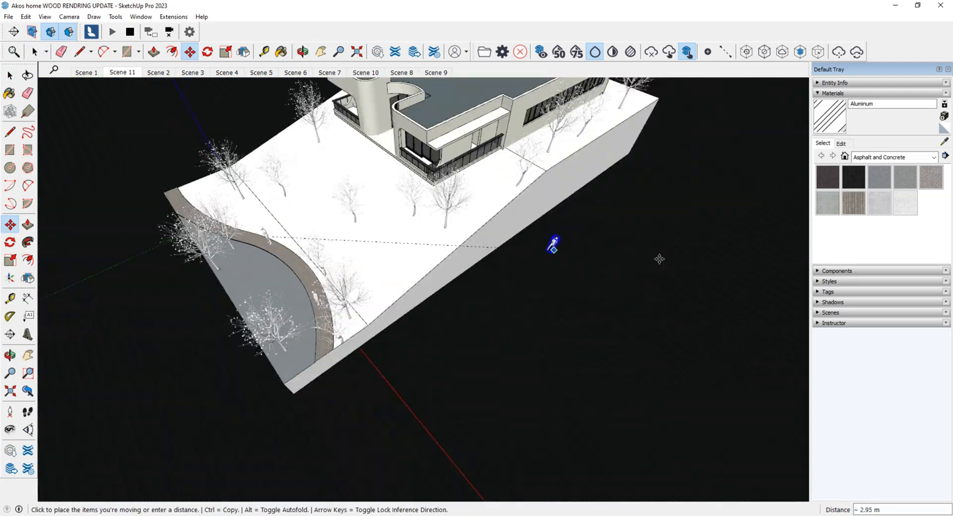
middle_click_drag(659, 259, 452, 327)
scroll(453, 328, "up", 10)
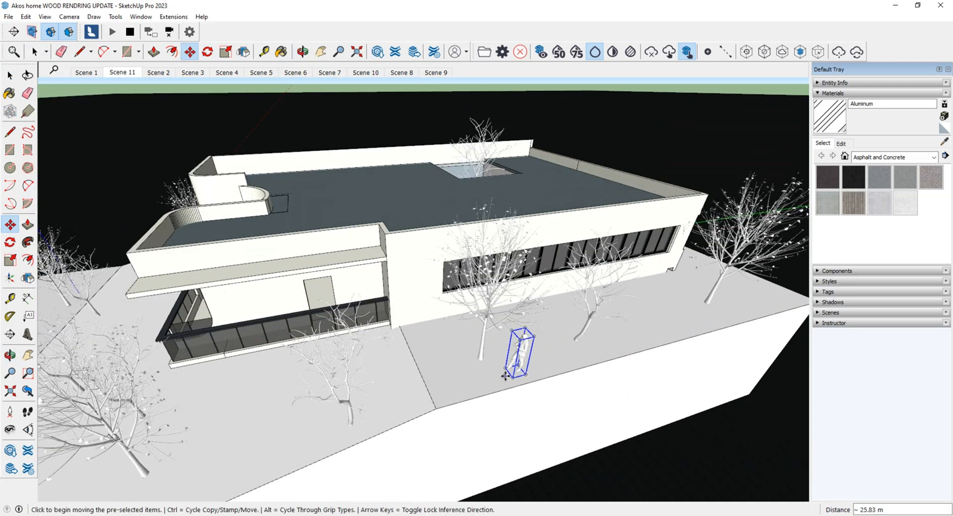
Copy the figure beside the house to the open slope in front of the house.
key("ctrl")
middle_click_drag(286, 361, 298, 298)
scroll(347, 347, "down", 4)
mouse_move(387, 515)
middle_click_drag(447, 347, 462, 422)
scroll(491, 393, "up", 4)
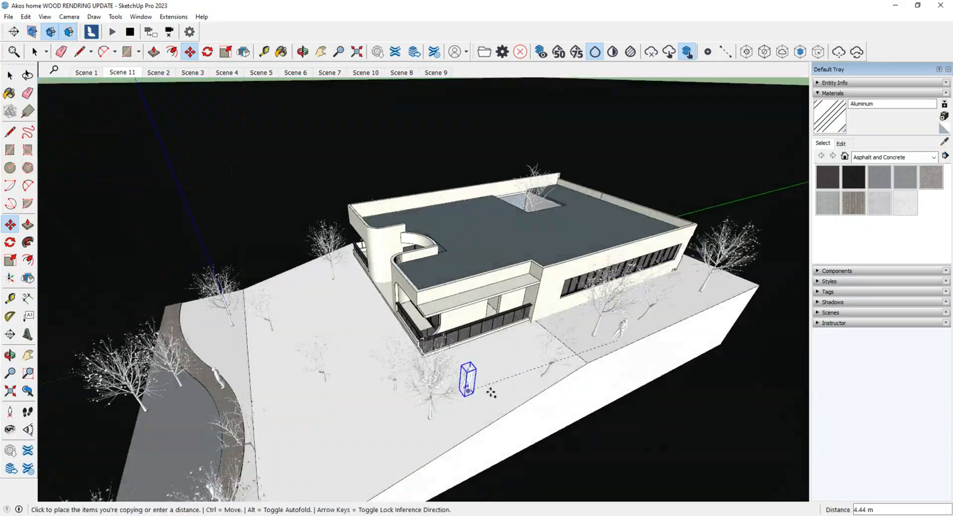
middle_click_drag(491, 393, 501, 297)
scroll(488, 358, "up", 6)
scroll(488, 358, "down", 4)
middle_click_drag(487, 359, 326, 353)
Copy a figure standing on the path up onto the slope toward the house entrance.
key("space")
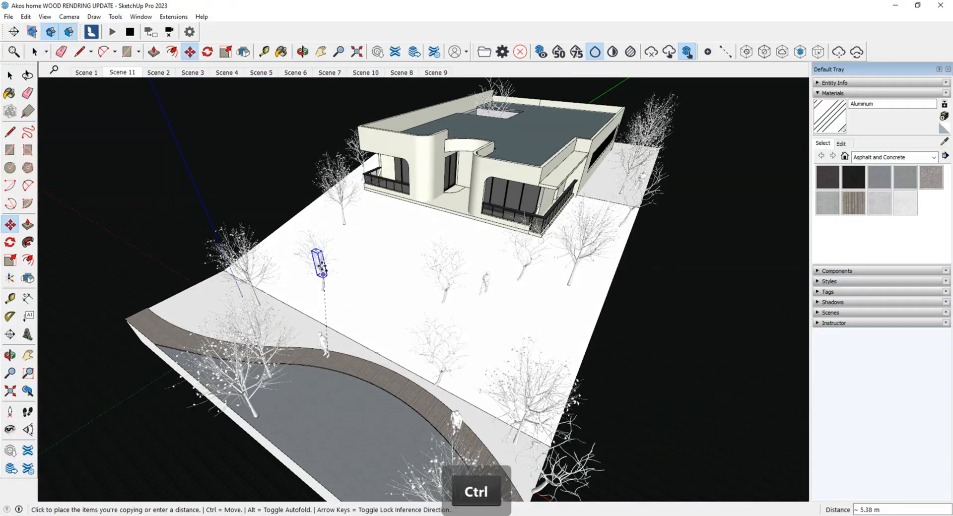
left_click(353, 244)
middle_click_drag(426, 347, 357, 269)
key("space")
Move a large white tree to a new spot on the grey ground beside the curved path and deselect it.
left_click(206, 380)
middle_click_drag(298, 239, 264, 366)
key("m")
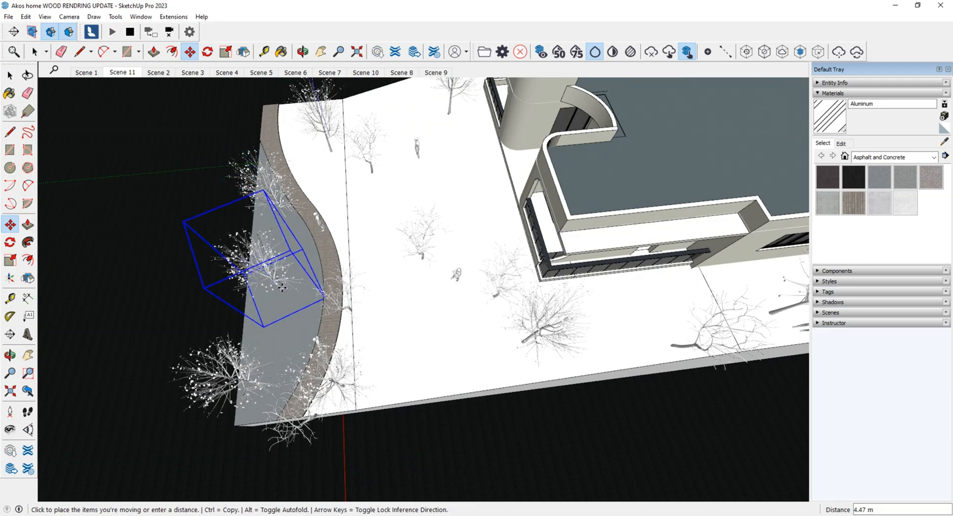
left_click(282, 287)
key("space")
scroll(282, 287, "down", 5)
key("Escape")
middle_click_drag(282, 287, 347, 223)
left_click(377, 278)
In Lumion's build mode, assign the white People3D silhouette figures to Layer 5 and hide that layer.
left_click(399, 515)
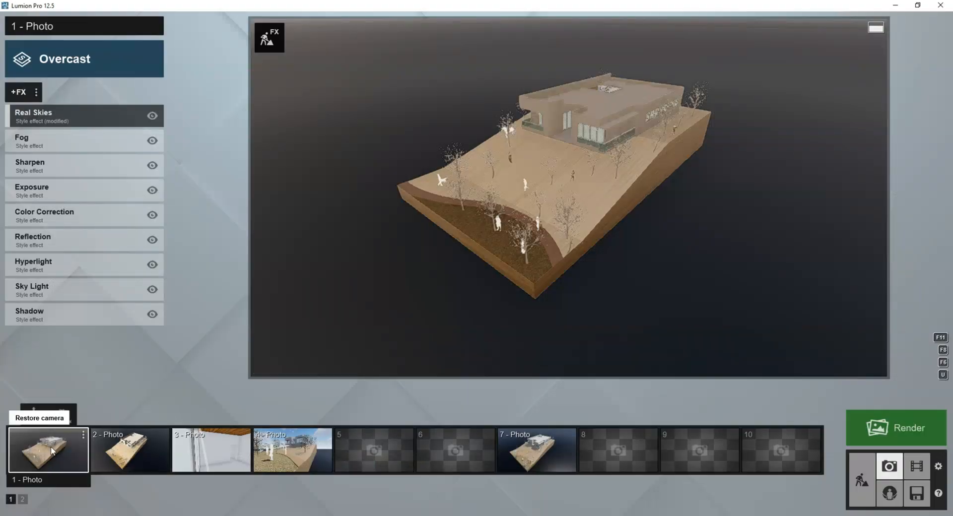
left_click(862, 480)
left_click(889, 465)
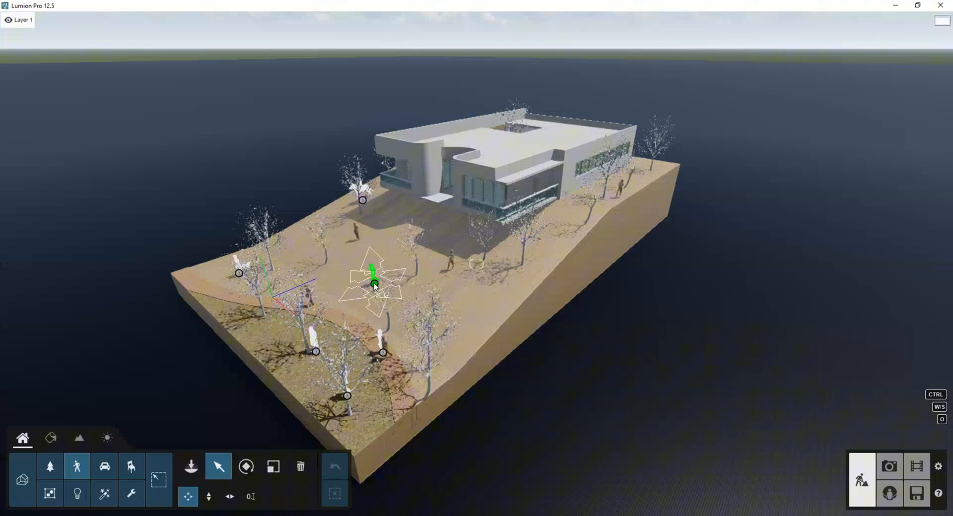
left_click_drag(224, 168, 407, 412, "ctrl")
left_click(844, 86)
left_click(814, 139)
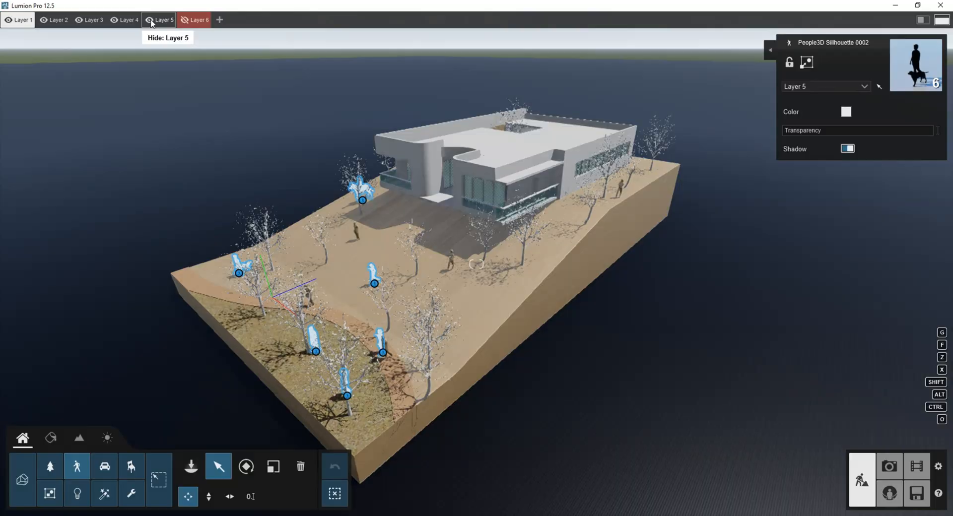
left_click(174, 20)
Open an imported figure's material for editing and examine the imported figures on the slope up close.
left_click(51, 437)
left_click(386, 348)
scroll(452, 240, "up", 5)
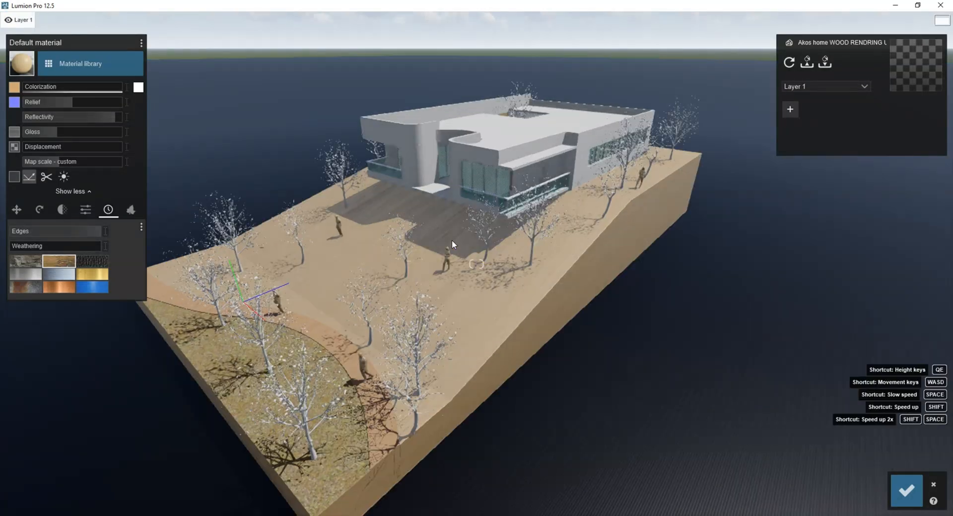
right_click_drag(421, 250, 568, 187)
scroll(510, 452, "up", 2)
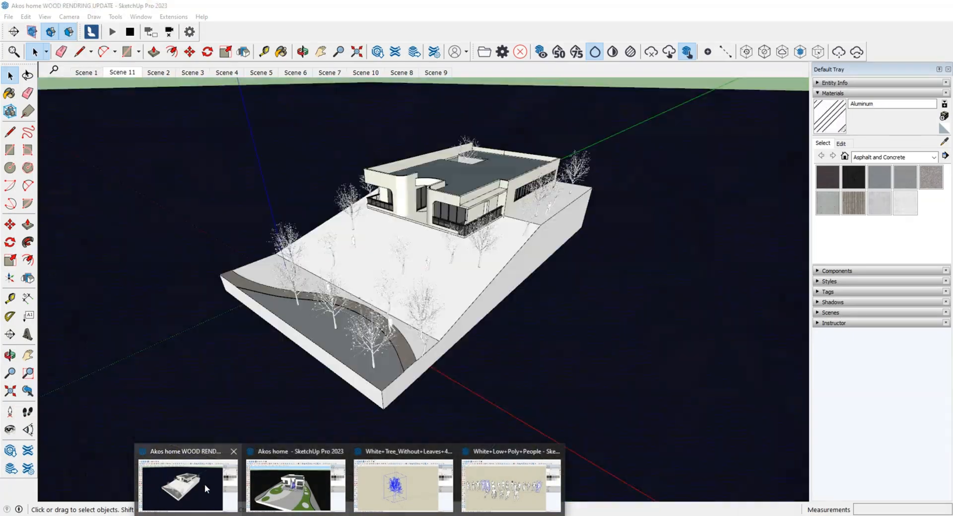
Switch to SketchUp, select the white figures on the path, on the slope and beside the house, and group them.
left_click(205, 484)
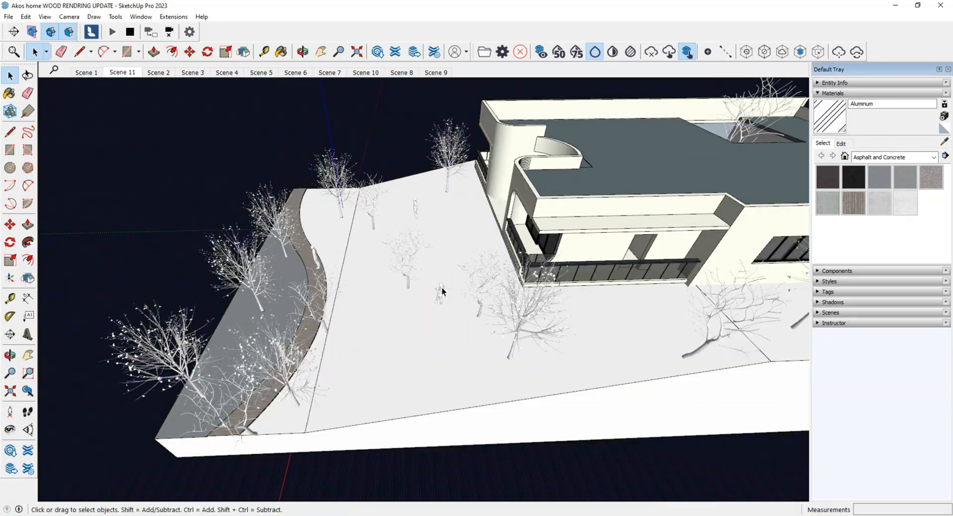
left_click(316, 257, "ctrl")
left_click(282, 347, "ctrl")
middle_click_drag(427, 343, 560, 251)
left_click(623, 216, "ctrl")
middle_click_drag(739, 298, 656, 257)
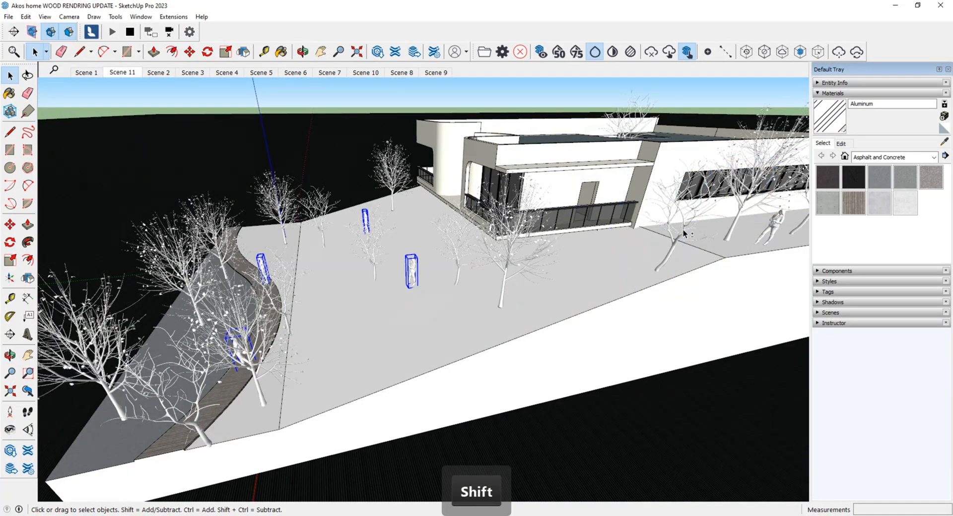
left_click(773, 226, "ctrl")
middle_click_drag(446, 258, 521, 228)
key("ctrl+g")
Paint the grouped people figures with the red Color A05 from the Colors material collection.
middle_click_drag(419, 322, 298, 318)
double_click(392, 309)
left_click_drag(122, 175, 695, 447)
left_click(880, 206)
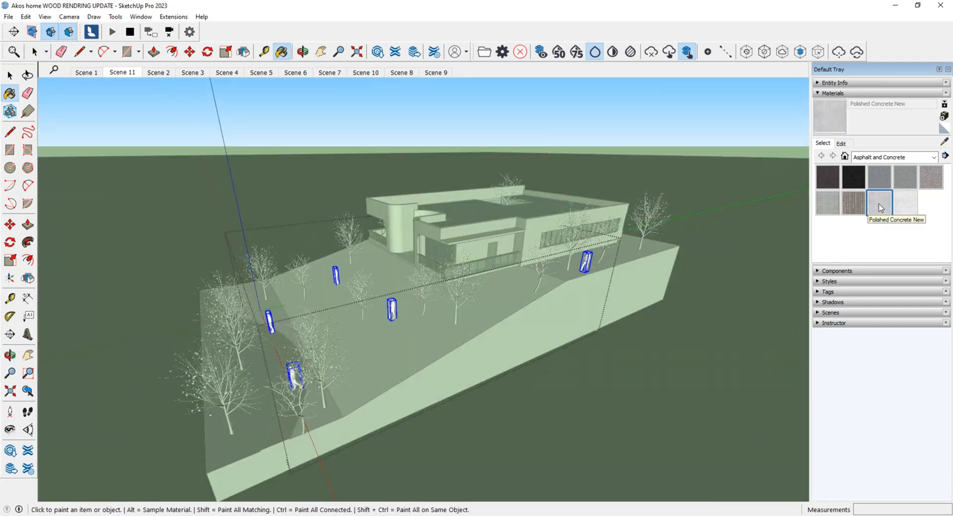
left_click(893, 157)
left_click(858, 213)
left_click(931, 176)
left_click(586, 262)
key("space")
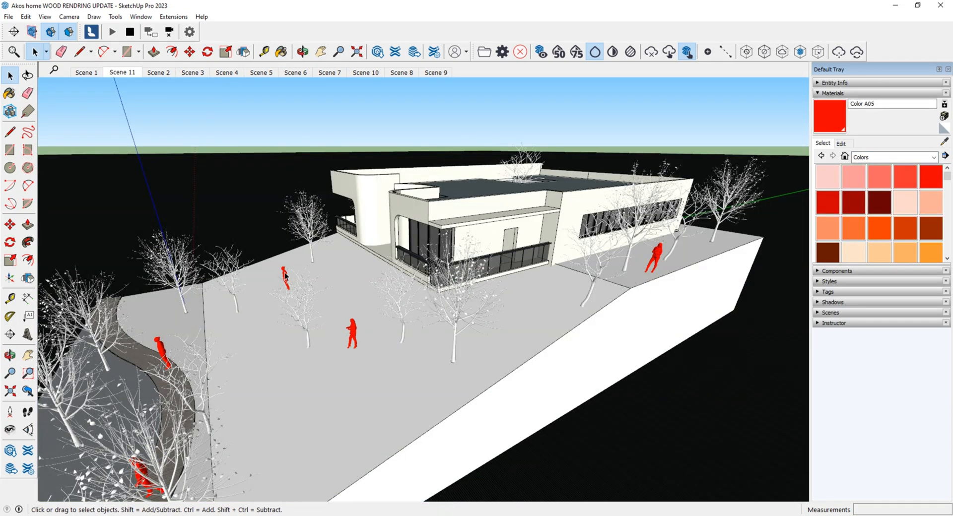
Copy the red figure from the slope near the path and place the copy on the house's front balcony behind the railing.
double_click(284, 276)
left_click(285, 276)
key("m")
key("ctrl")
left_click(288, 289)
scroll(317, 248, "up", 10)
left_click(224, 372)
middle_click_drag(248, 357, 488, 229)
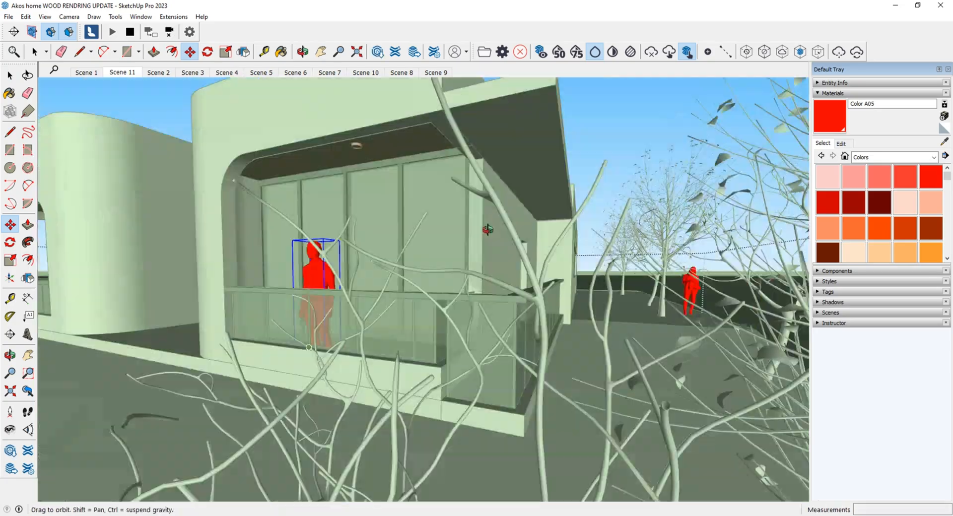
key("Escape")
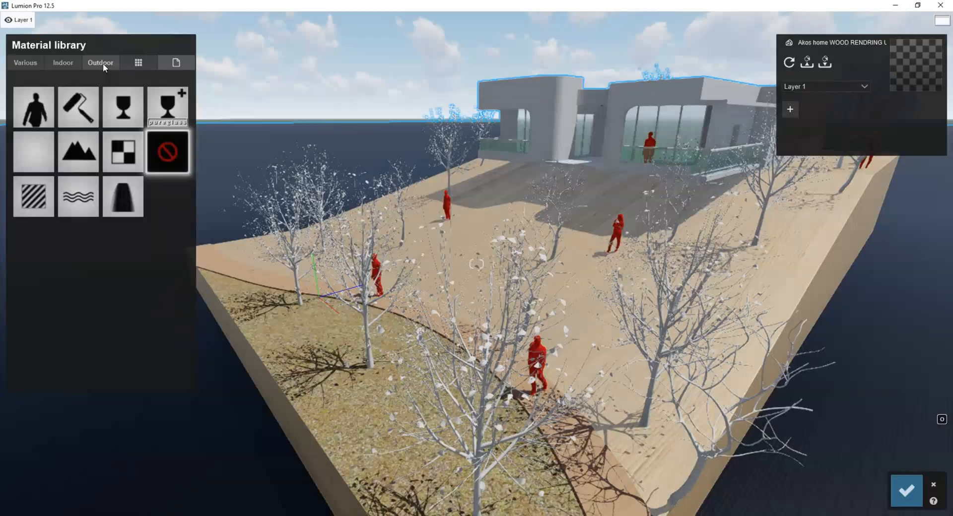
Switch to Lumion, give the red figures' Color A05 material a material from the outdoor library, and save the changes.
left_click(101, 63)
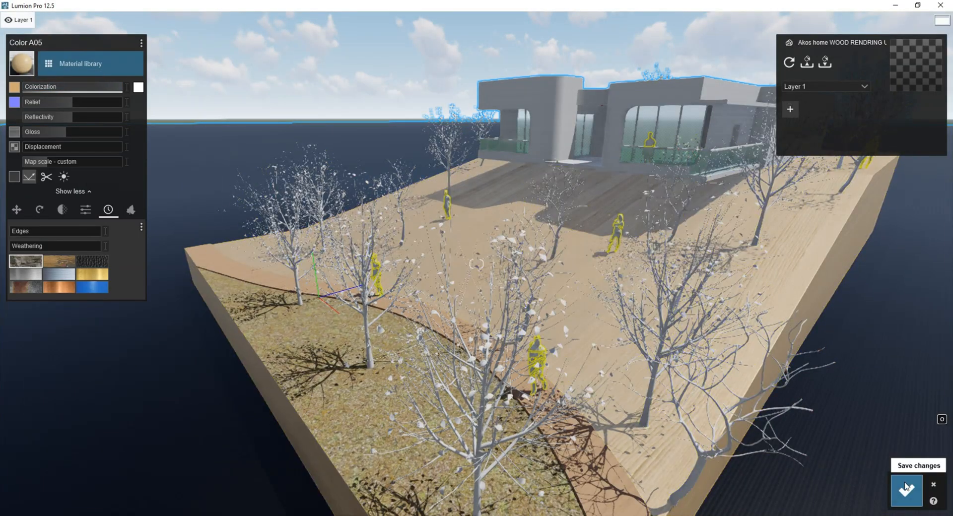
left_click(906, 488)
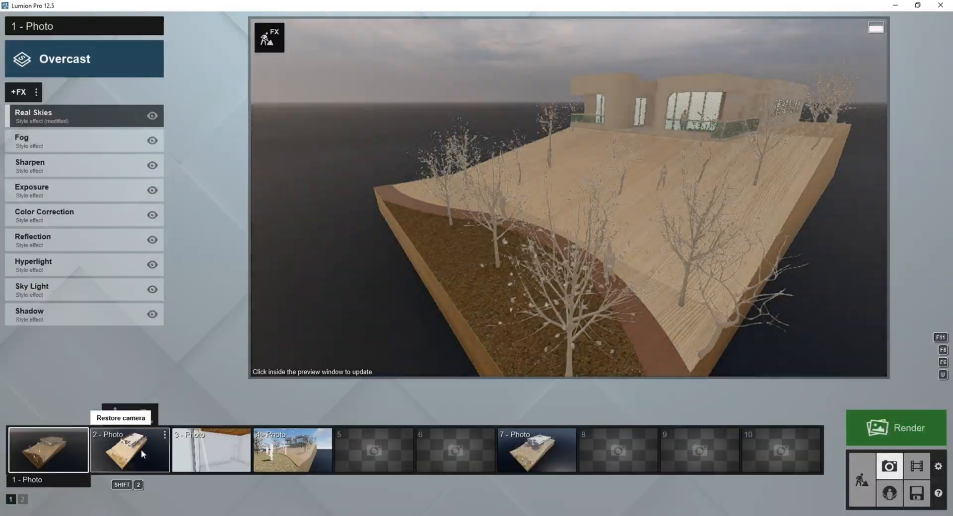
In photo mode, store a low-angle view up the slope towards the house in photo 4 and apply the Overcast style.
left_click(293, 449)
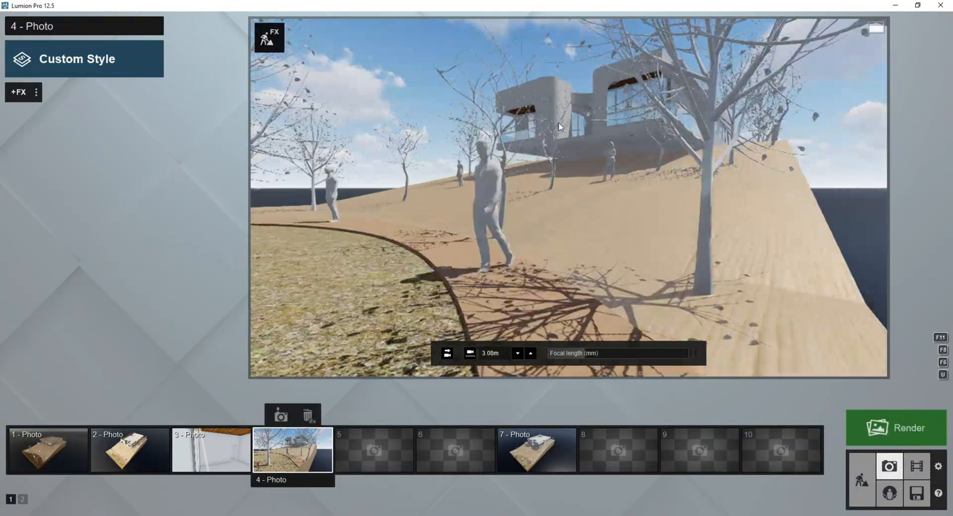
key("d")
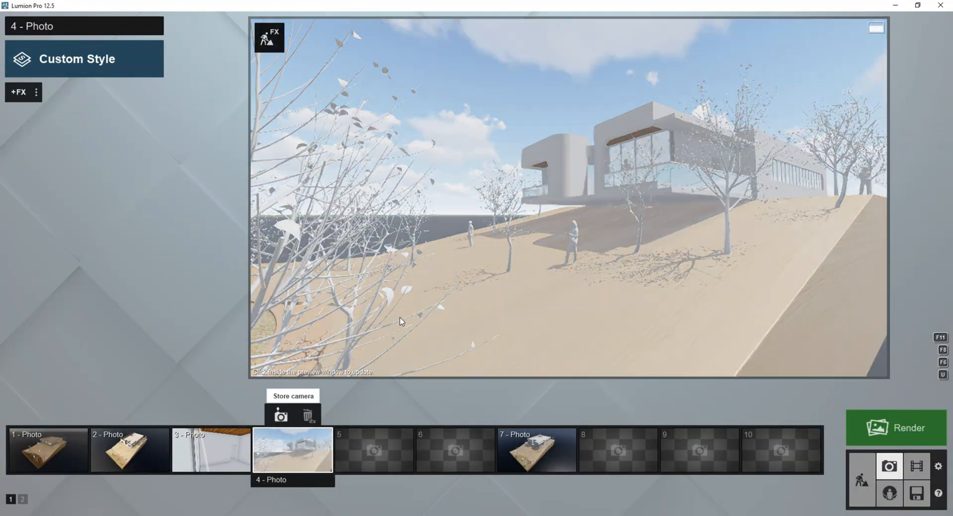
left_click(402, 321)
left_click(85, 59)
left_click(323, 362)
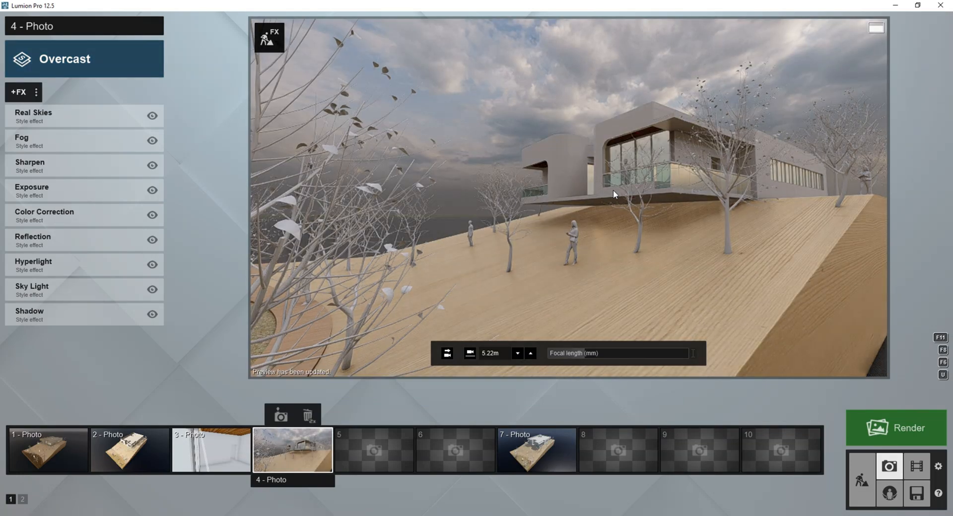
key("d")
left_click(553, 171)
key("a")
left_click(478, 191)
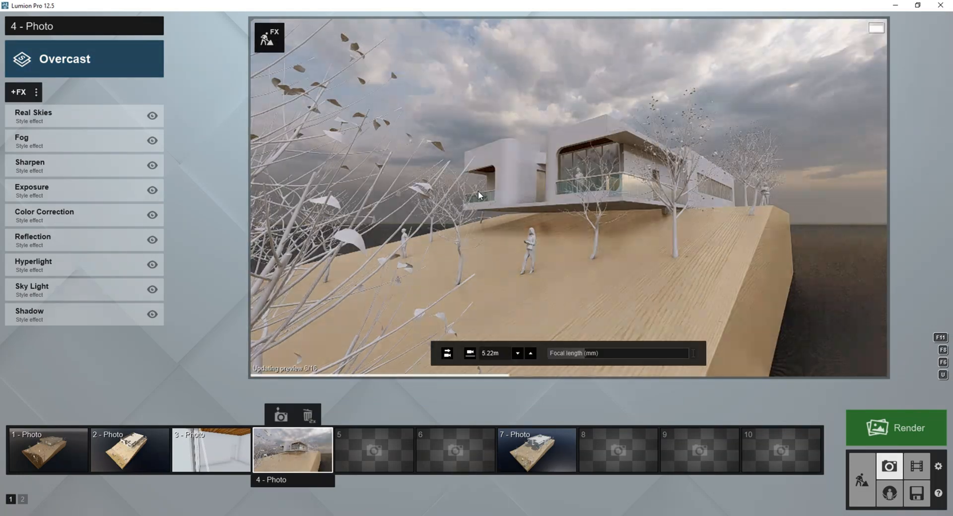
Restore photo 1, reframe the whole hillside model from higher up and farther away, and store the camera.
left_click(128, 449)
left_click(49, 450)
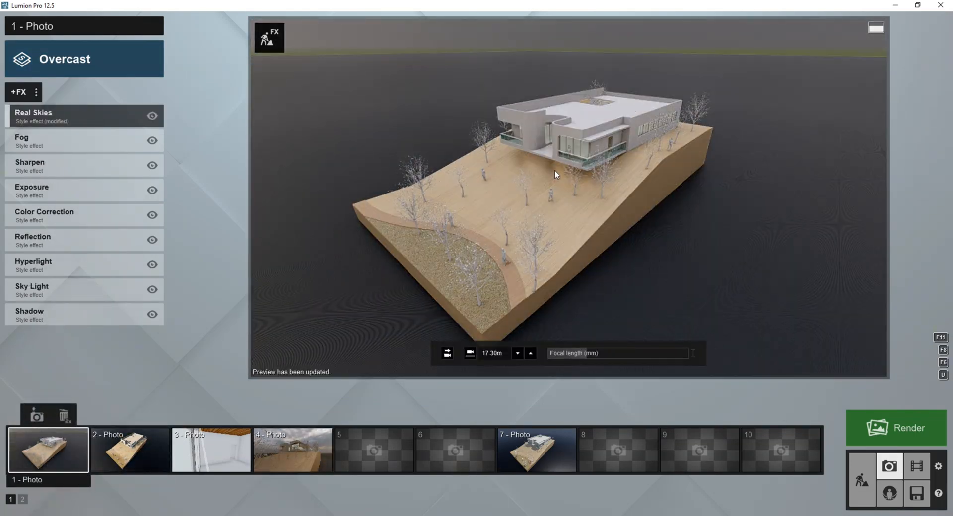
scroll(585, 178, "up", 2)
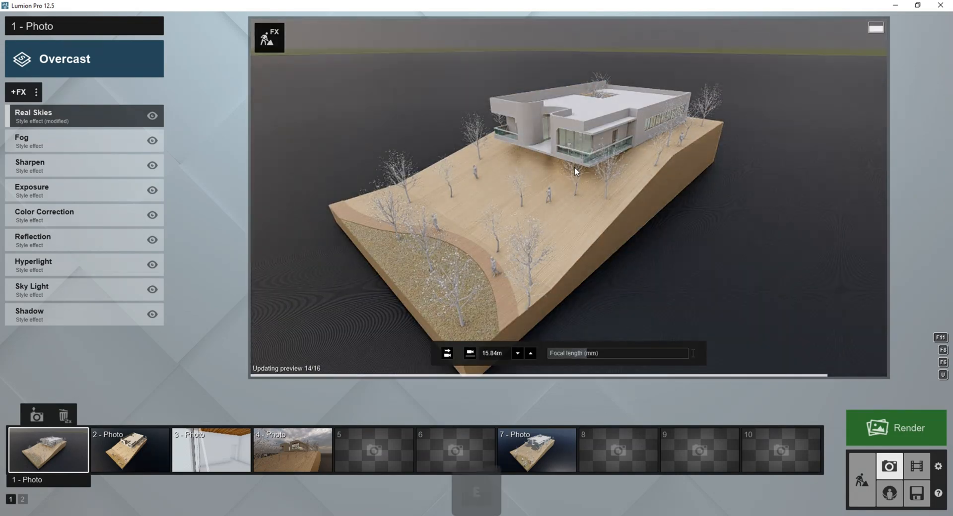
scroll(574, 167, "up", 1)
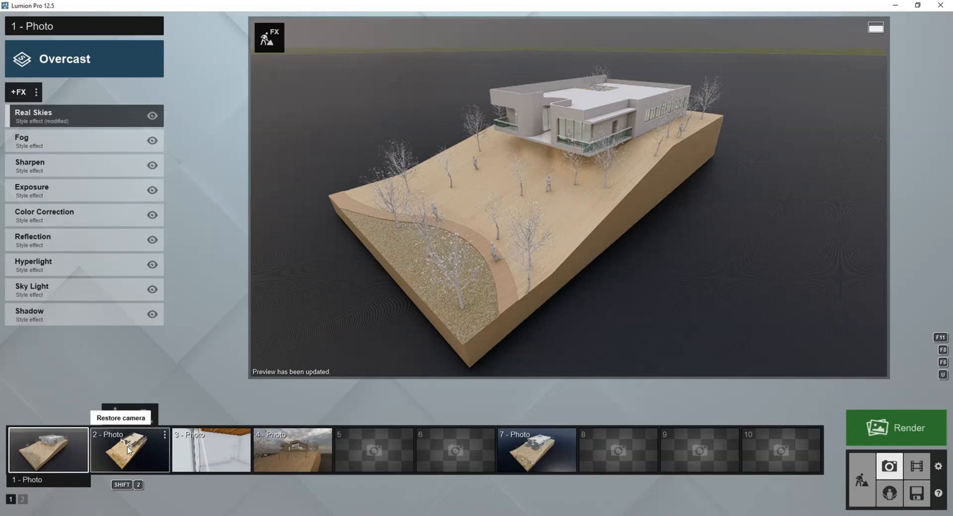
left_click(124, 449)
left_click(49, 448)
key("shift+1")
right_click_drag(456, 213, 455, 252)
key("q")
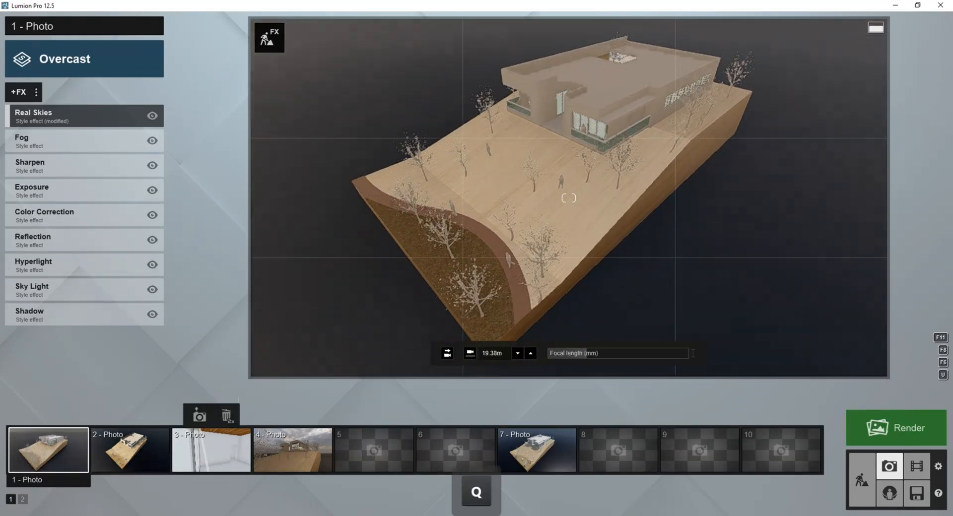
key("d")
key("q")
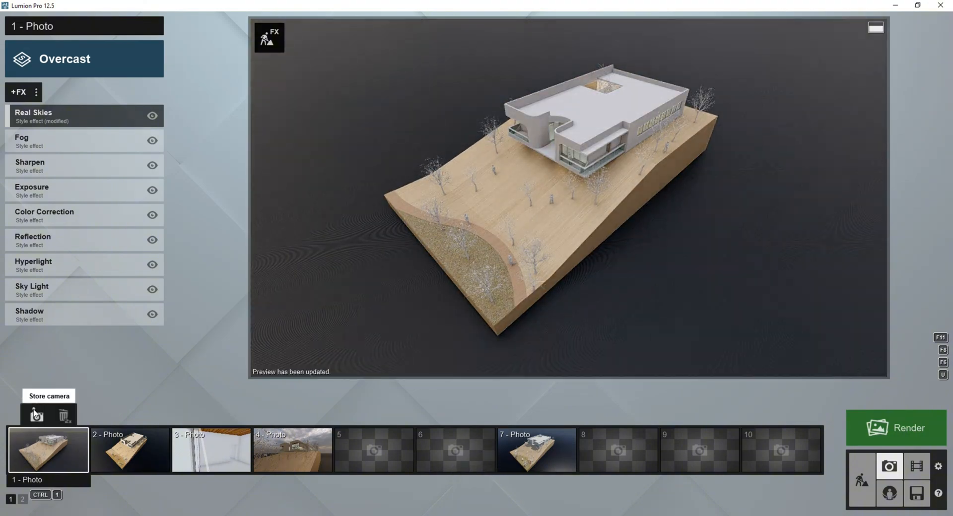
left_click(36, 416)
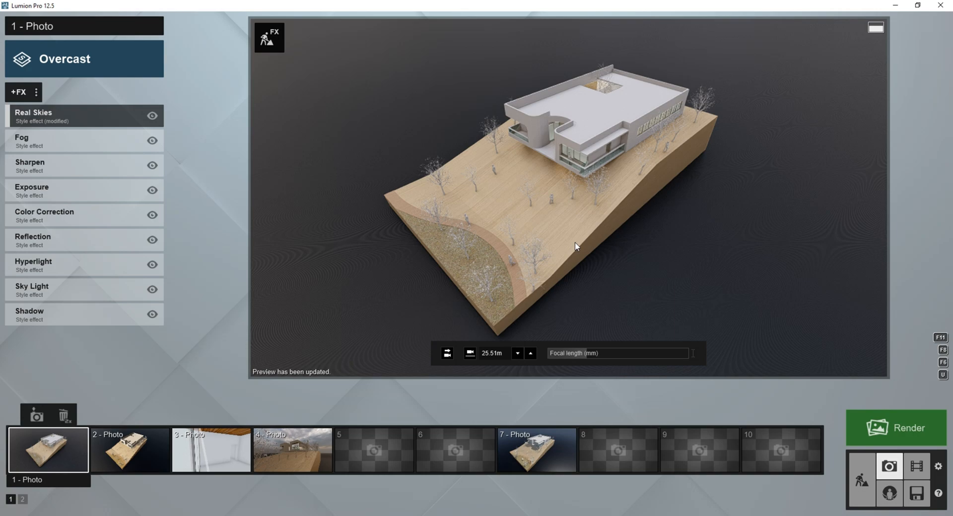
Return to build mode, lower the gloss of the wooden terrain's Default material, and save the changes.
left_click(862, 481)
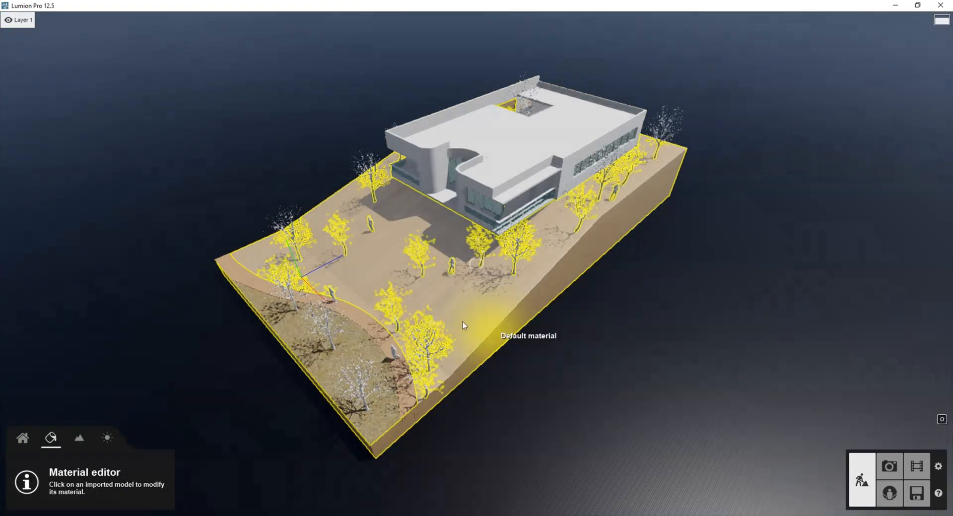
left_click(463, 325)
left_click_drag(89, 132, 76, 133)
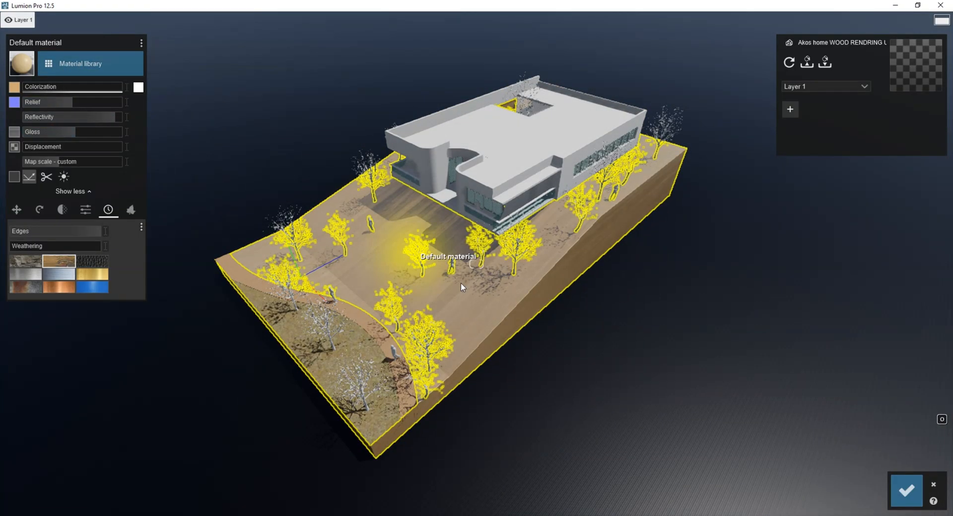
left_click(913, 496)
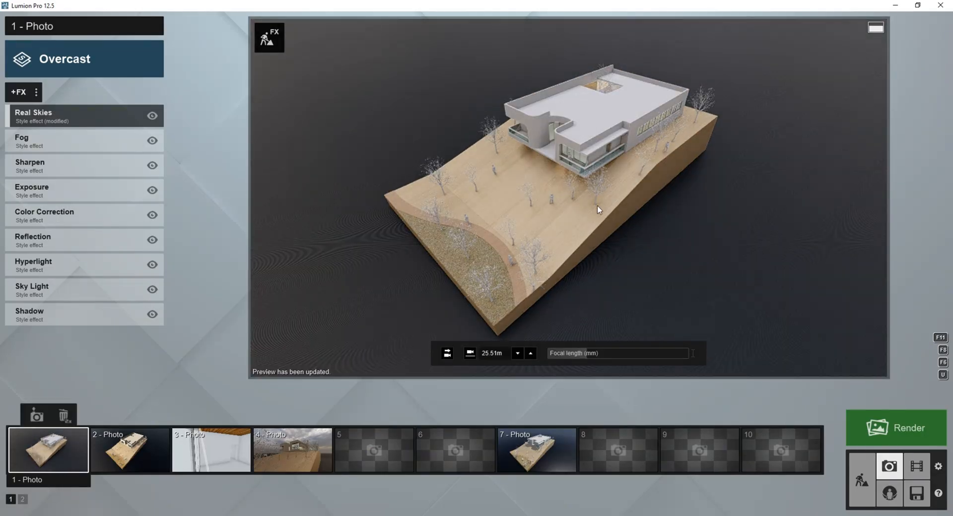
Render photo 1 at 1920x1080 as a JPG named Z2, and close the finished render.
left_click(906, 432)
left_click(400, 391)
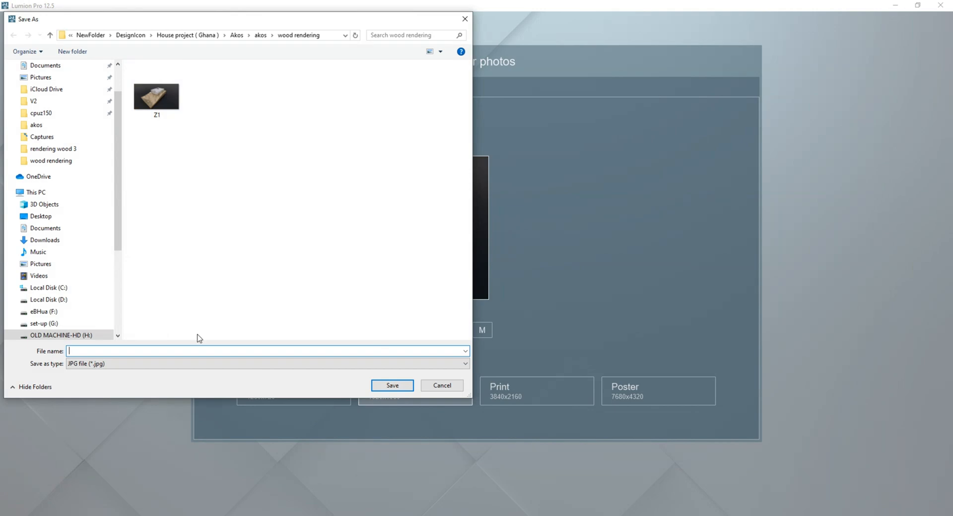
type("Z2")
left_click(378, 385)
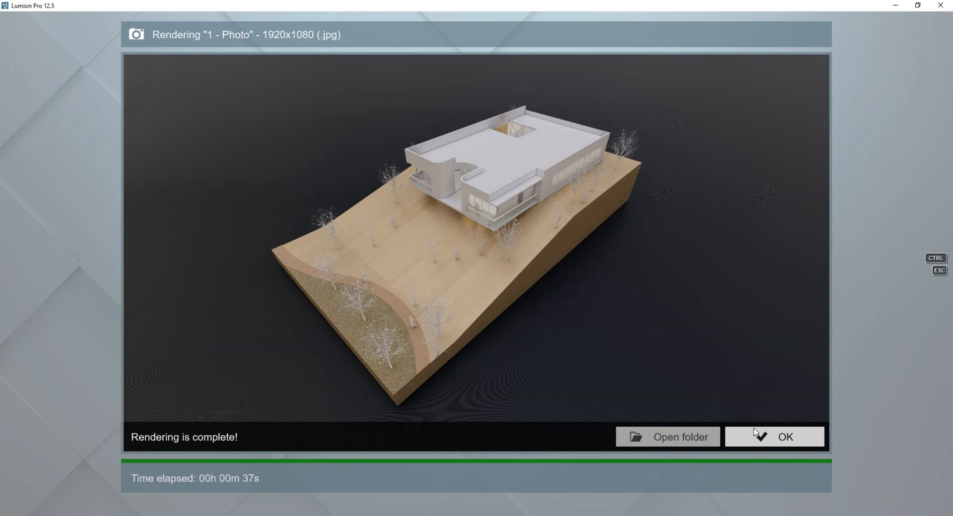
left_click(756, 433)
Check the reference image modern-house-4.jpg, and add the 2-Point Perspective effect to photo 1 in Lumion.
mouse_move(351, 514)
mouse_move(210, 493)
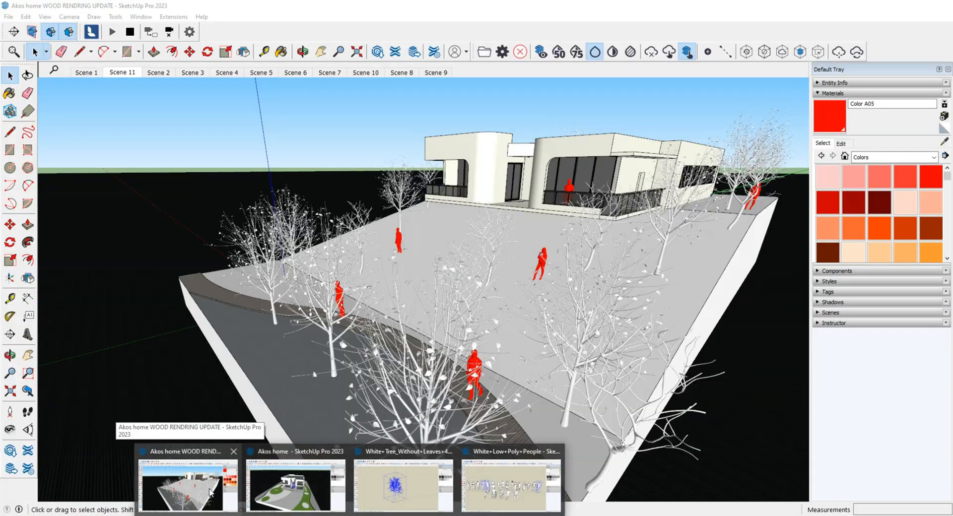
mouse_move(376, 493)
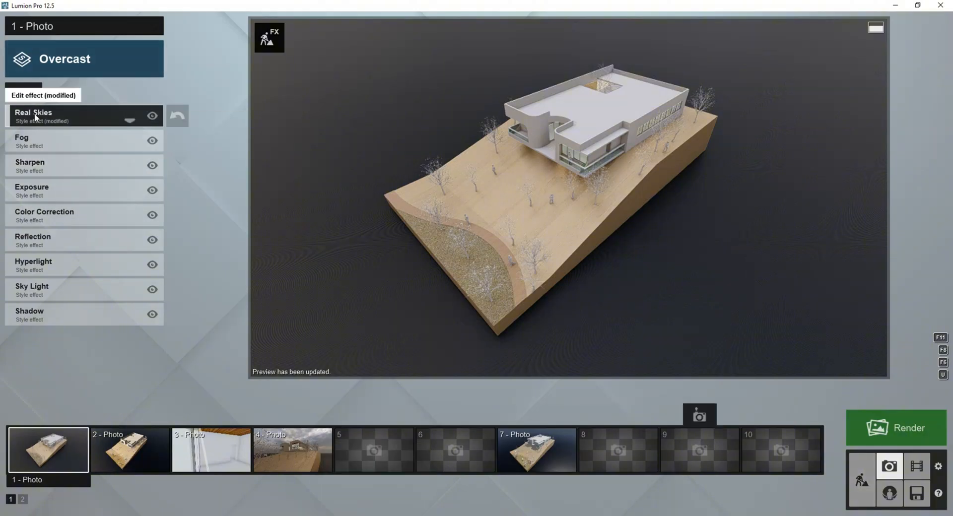
left_click(26, 93)
left_click(510, 187)
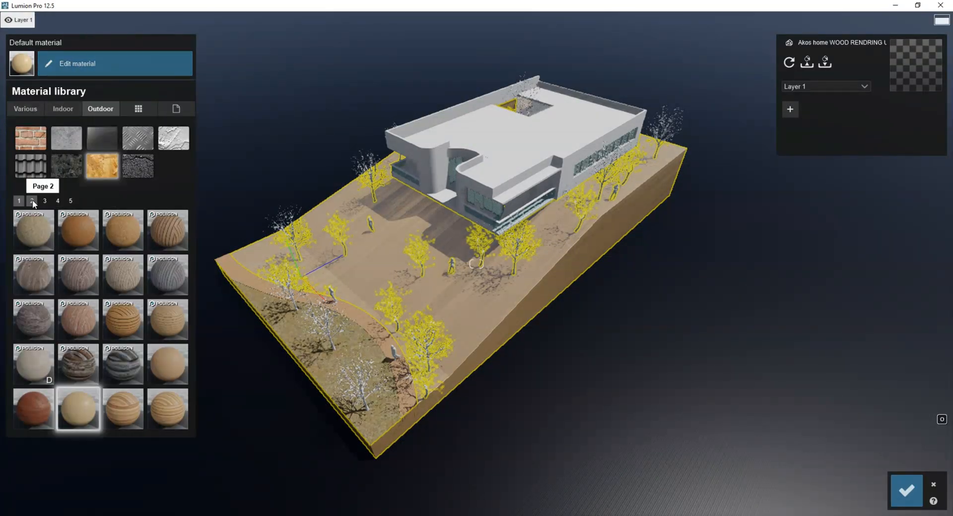
Try several woods from the outdoor library on the terrain's Default material and apply a knotty reddish-brown one.
left_click(33, 201)
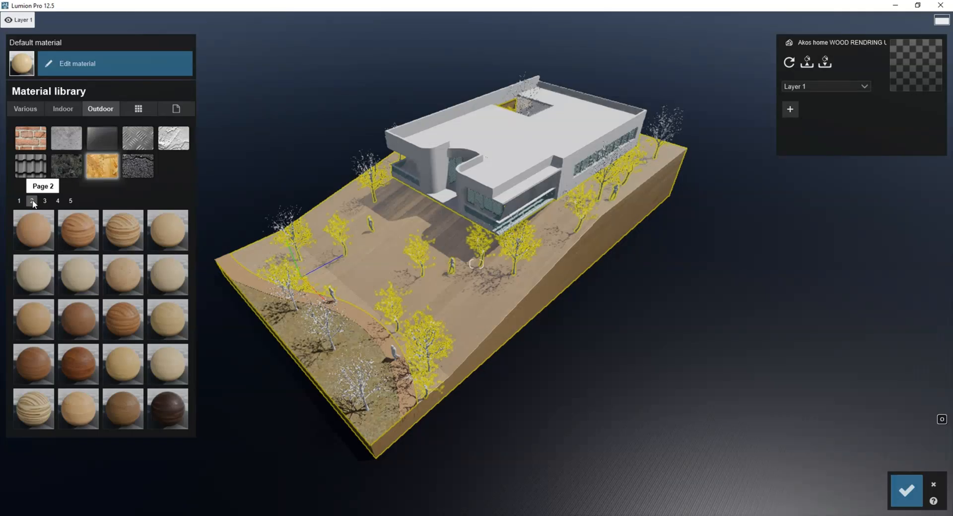
left_click(45, 200)
left_click(78, 273)
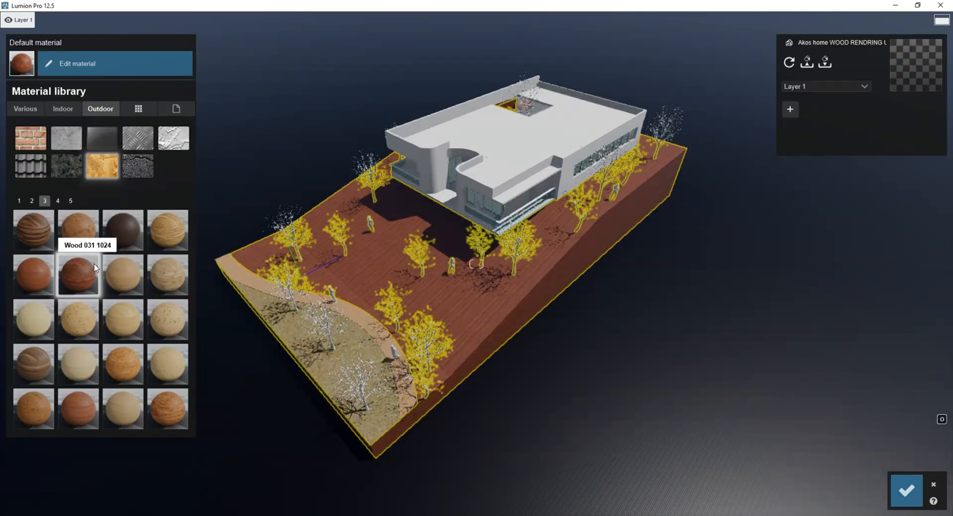
left_click(82, 228)
left_click(85, 404)
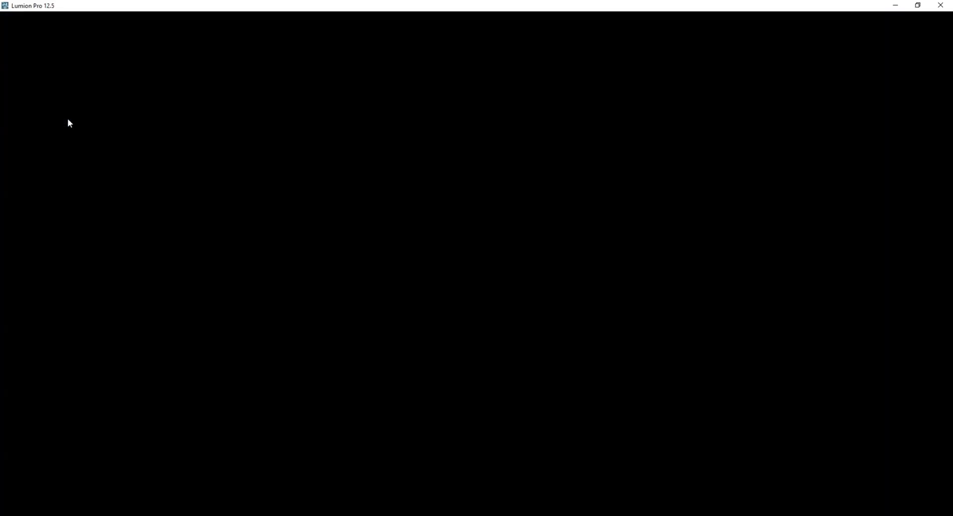
Adjust the reddish-brown terrain wood's reflectivity, raise its edge smoothing and gloss, and save the changes.
left_click_drag(67, 118, 87, 118)
left_click_drag(50, 232, 101, 232)
mouse_move(72, 133)
left_mouse_down()
mouse_move(93, 131)
mouse_move(57, 138)
mouse_move(80, 133)
left_mouse_up()
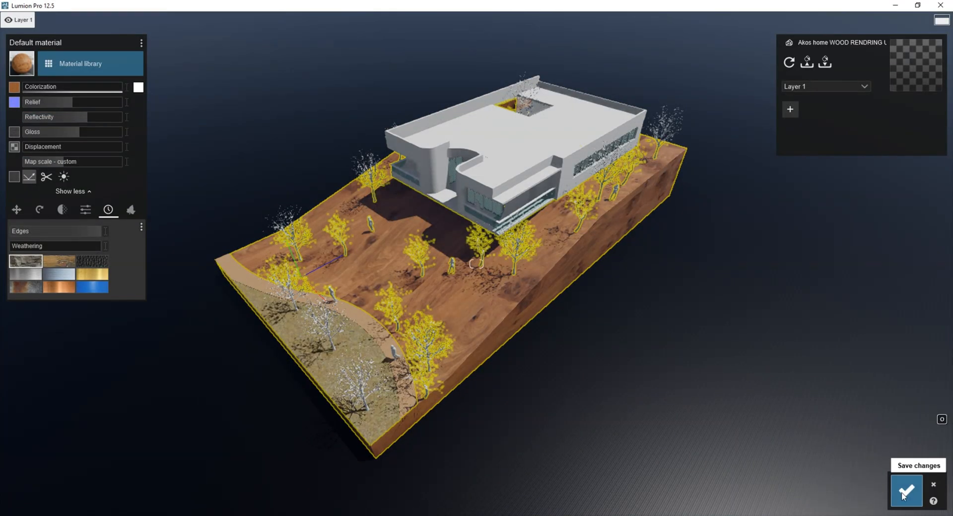
left_click(903, 484)
Render photo 1 with the new terrain wood at 1920x1080 as a JPG named Z3, and close the finished render.
left_click(889, 470)
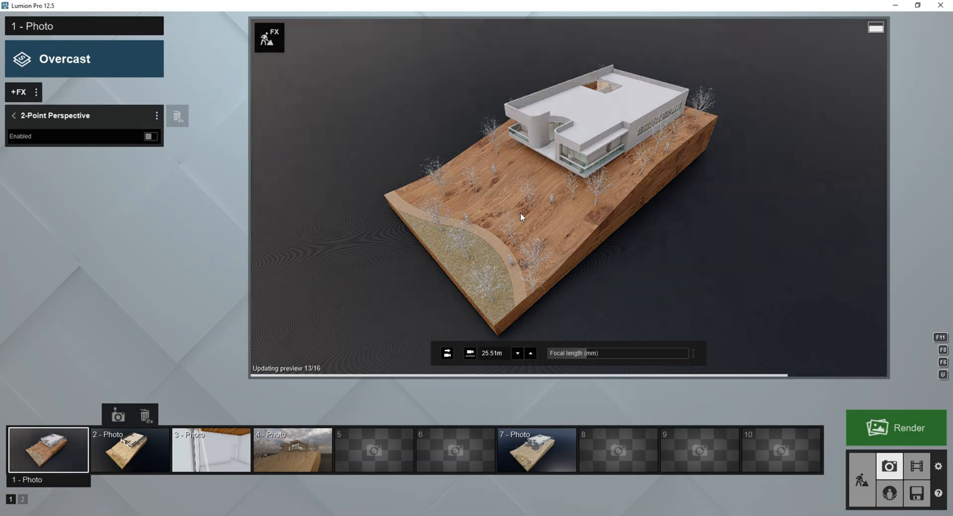
left_click(881, 429)
left_click(394, 399)
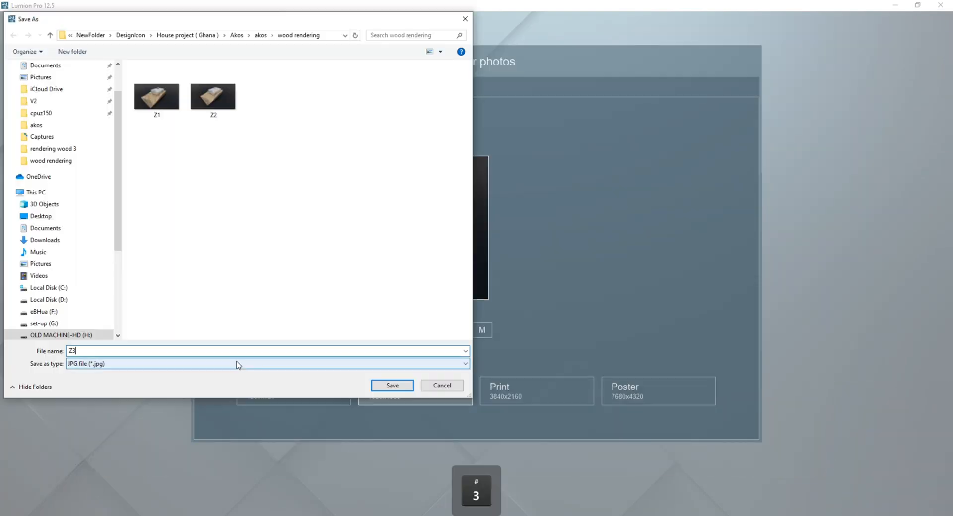
type("Z3")
key("Return")
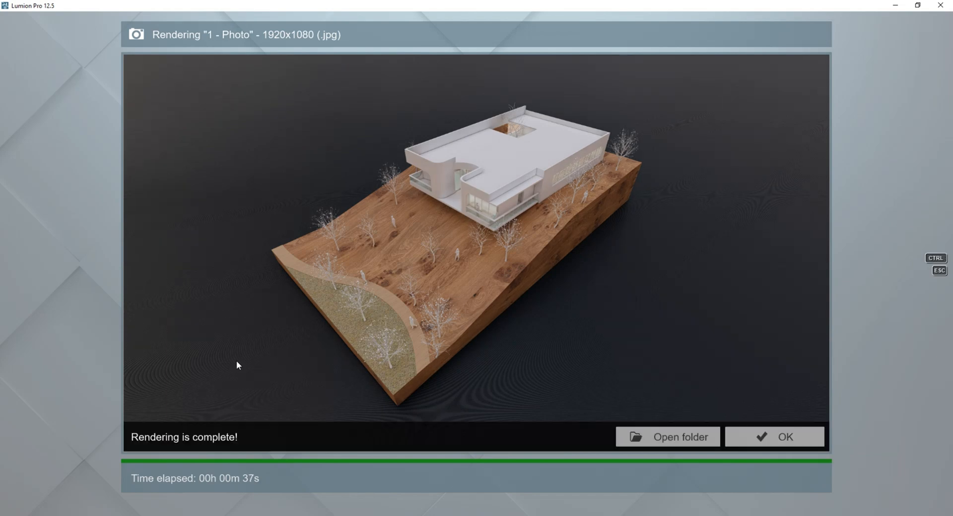
key("Escape")
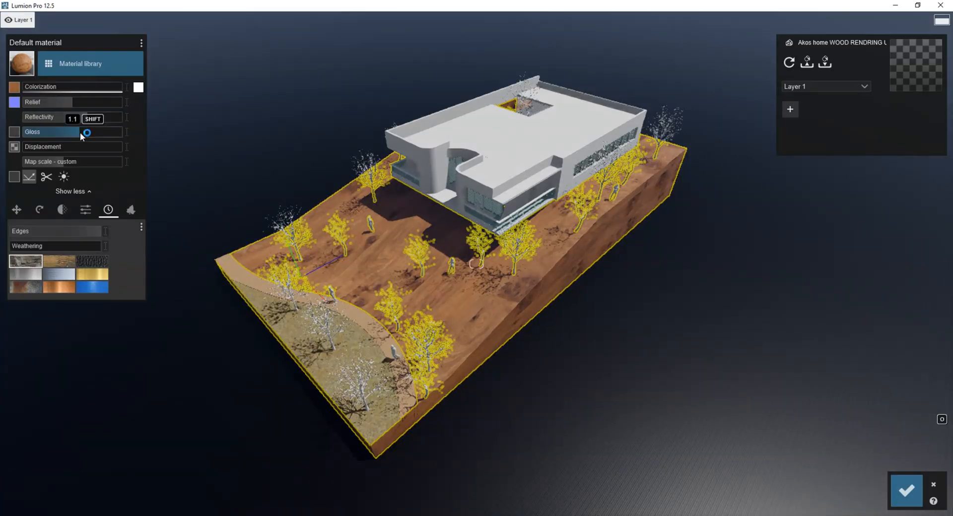
Reopen the terrain's wood material in build mode and raise its gloss close to the maximum.
left_click_drag(80, 132, 118, 130)
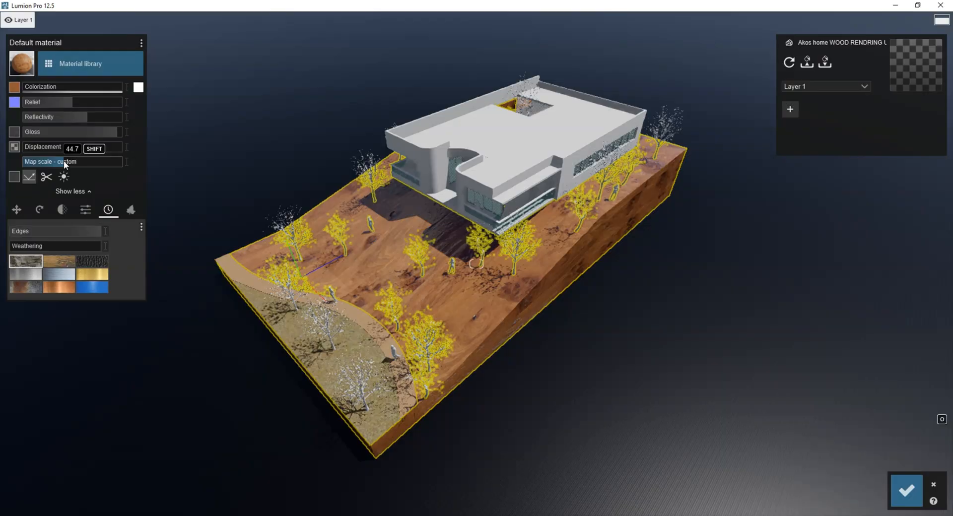
left_click(493, 148)
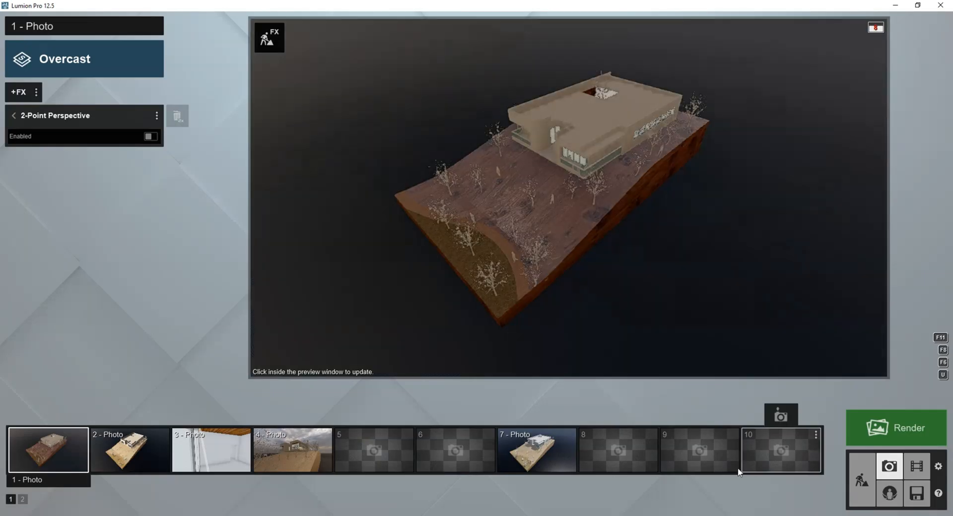
Set the Blinds Roman Hobbled Blue material's reflectivity to 0.2 and gloss to 0.9, and save the material changes.
left_click(437, 247)
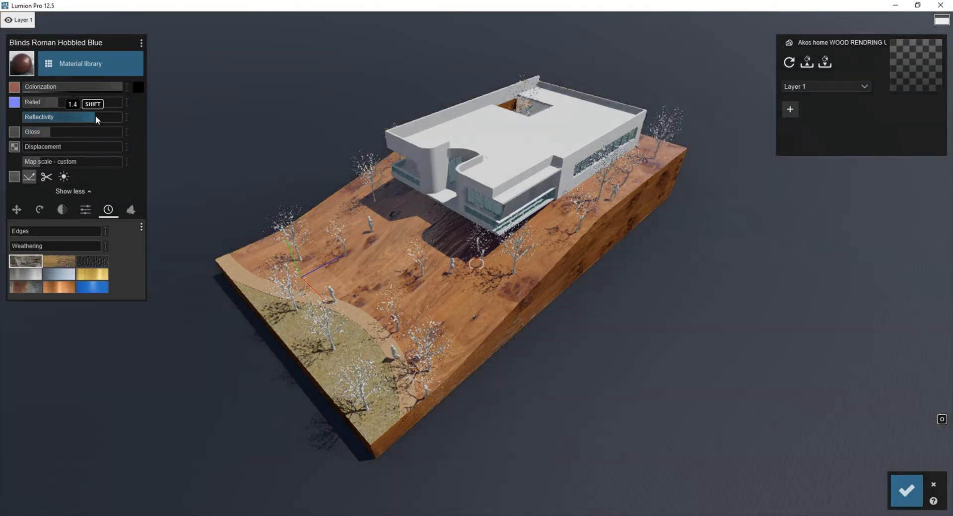
left_click(69, 131)
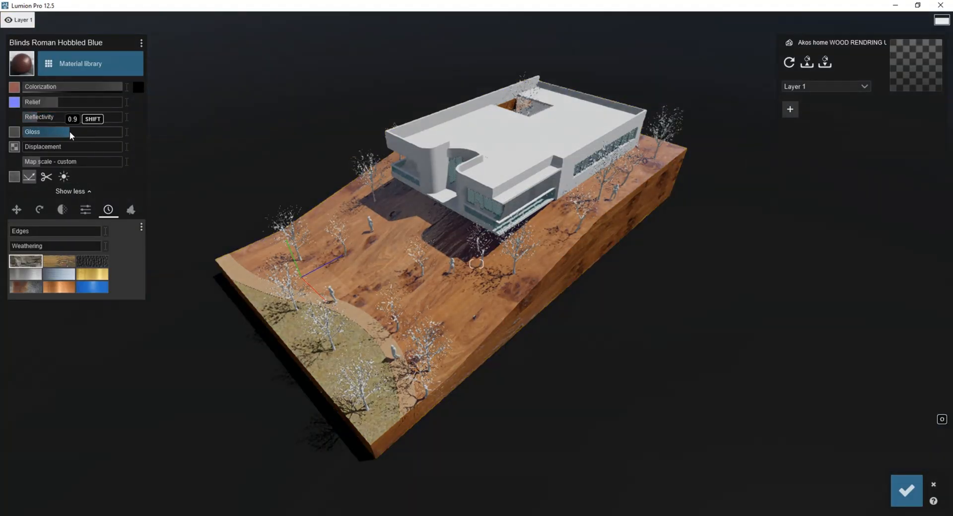
left_click(907, 492)
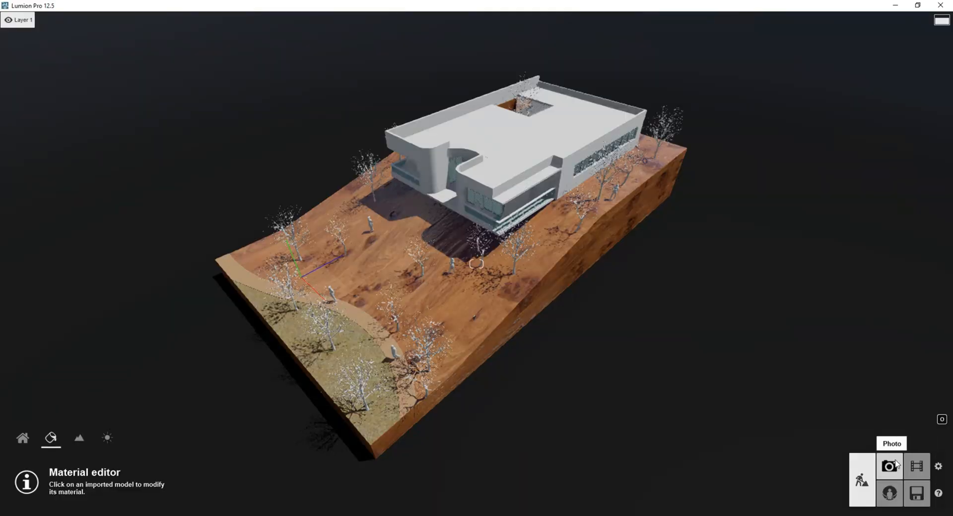
Render photo 1 as a JPG at desktop size, 1920x1080.
left_click(896, 463)
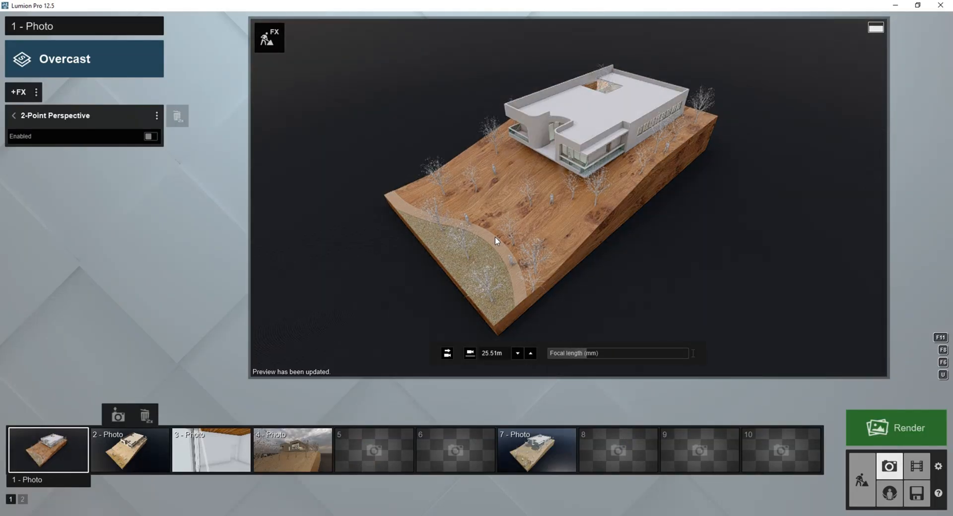
left_click(896, 428)
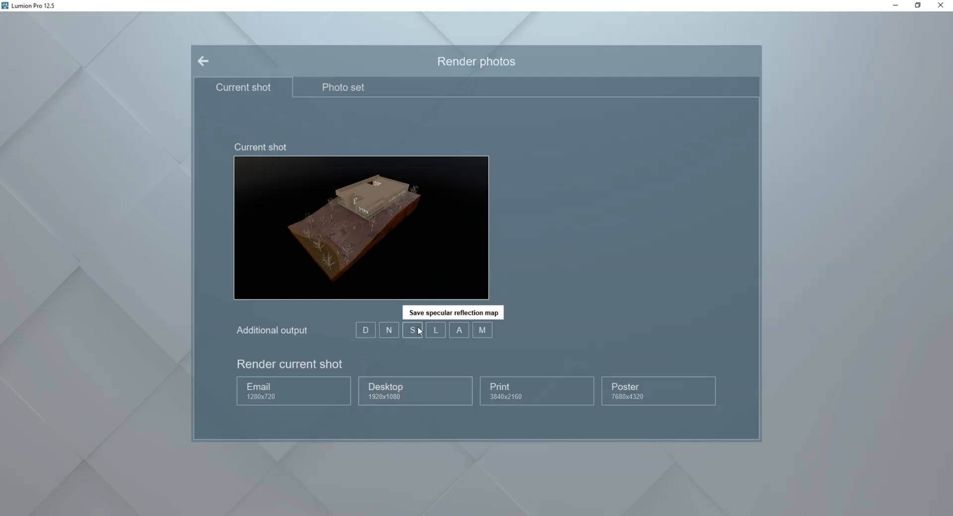
left_click(414, 394)
left_click(384, 388)
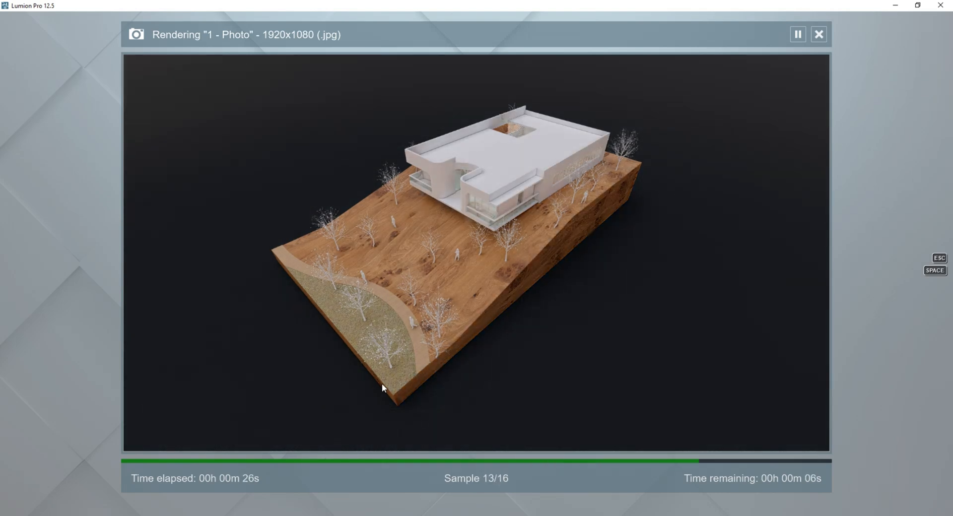
left_click(784, 437)
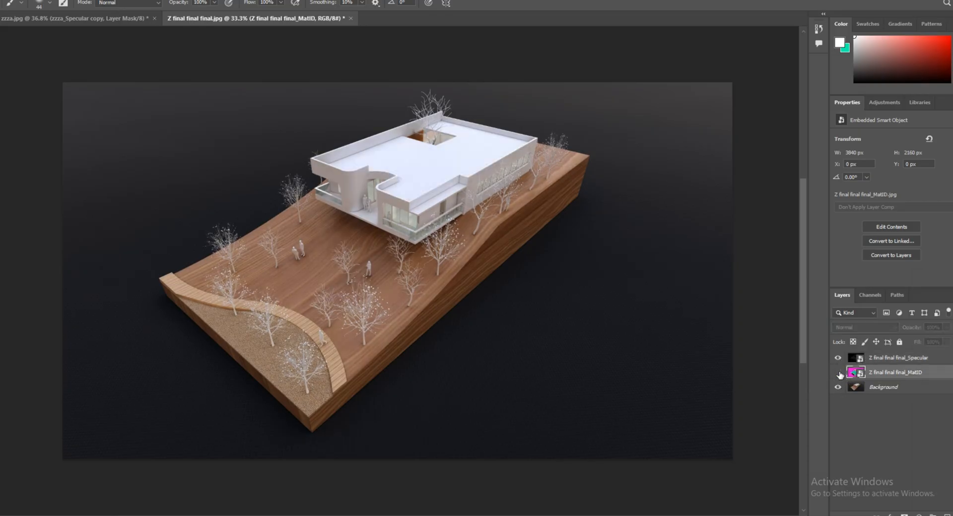
Switch to Photoshop and show the Z final final final_MatID layer.
left_click(839, 374)
Try to select the magenta areas of the MatID layer using Color Range with a fuzziness of 42.
left_click(95, 0)
left_click(139, 92)
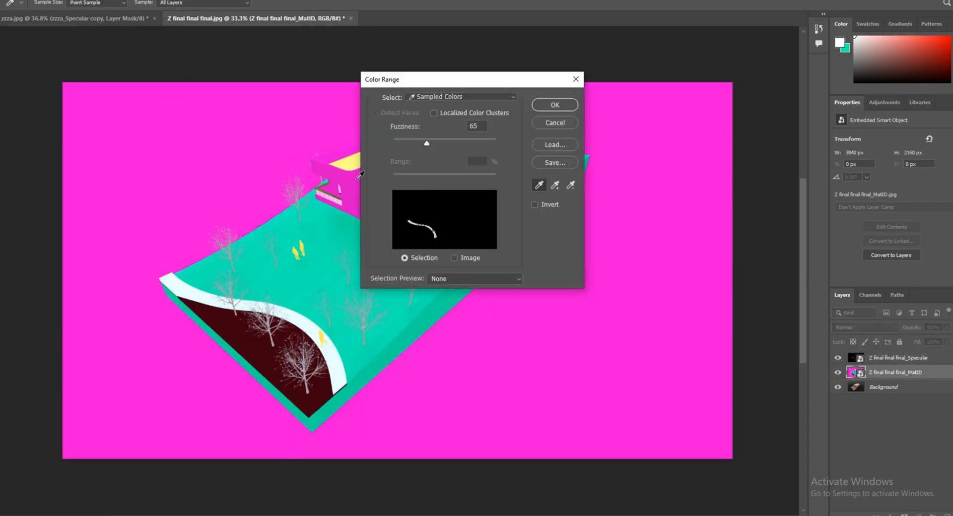
left_click(352, 177)
mouse_move(416, 143)
left_mouse_down()
mouse_move(432, 143)
mouse_move(415, 142)
left_mouse_up()
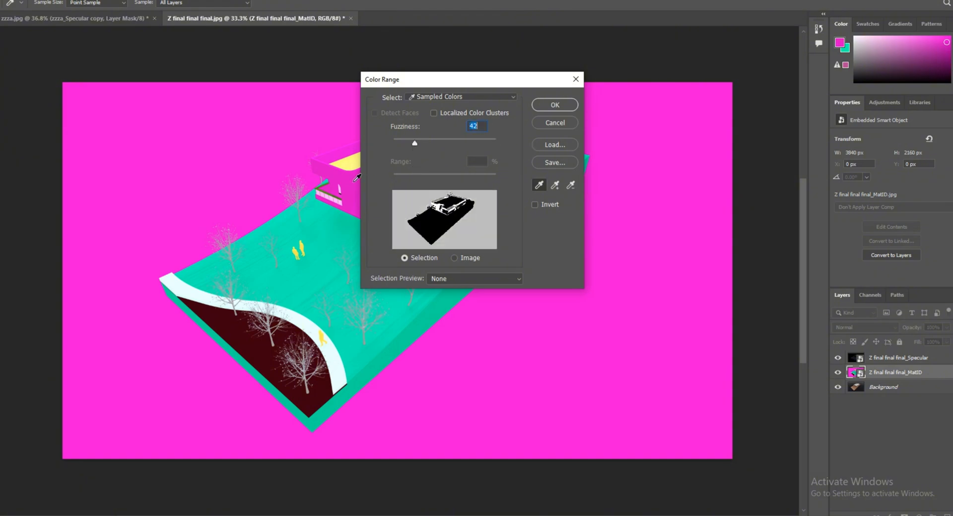
left_click(548, 109)
left_click(468, 196)
left_click(547, 186)
scroll(447, 126, "up", 6, "alt")
left_click(0, 45)
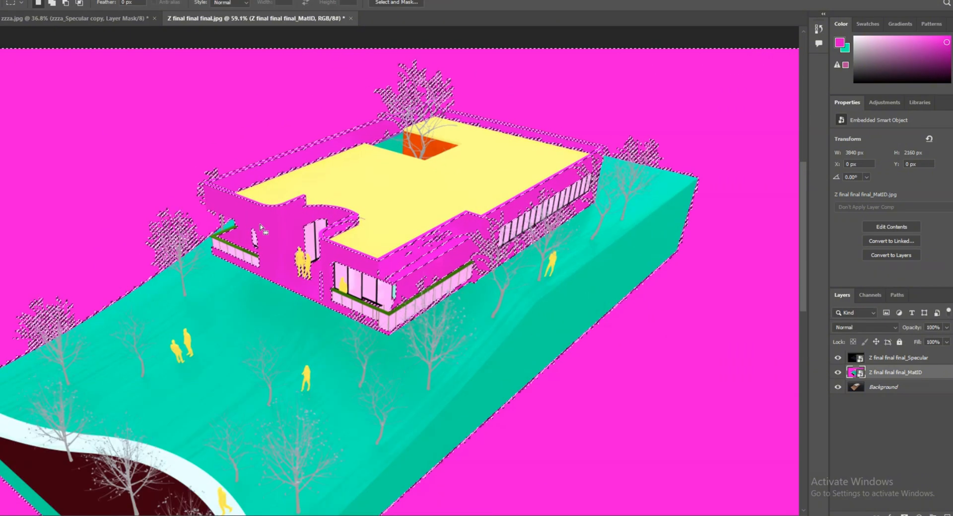
left_click(39, 75)
Trace the house's outer outline on the MatID layer with the Polygonal Lasso to select the whole building.
left_click(0, 59)
scroll(538, 218, "up", 3, "alt")
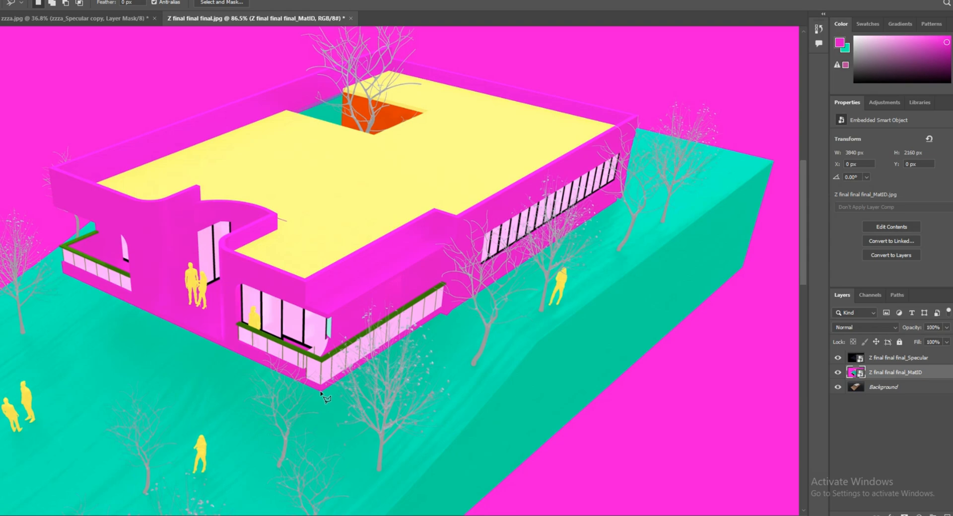
scroll(322, 397, "up", 5, "alt")
scroll(406, 394, "down", 5, "alt")
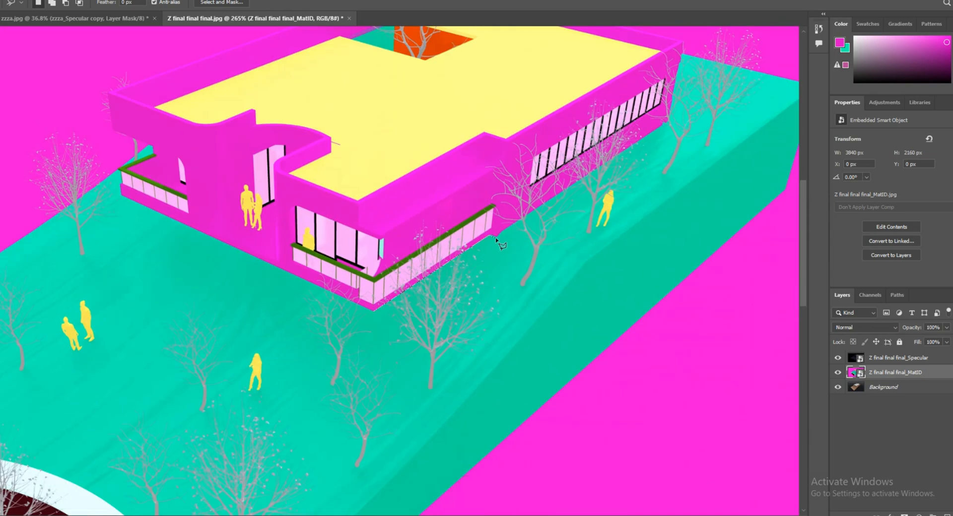
scroll(682, 84, "up", 1)
scroll(481, 22, "up", 5, "alt")
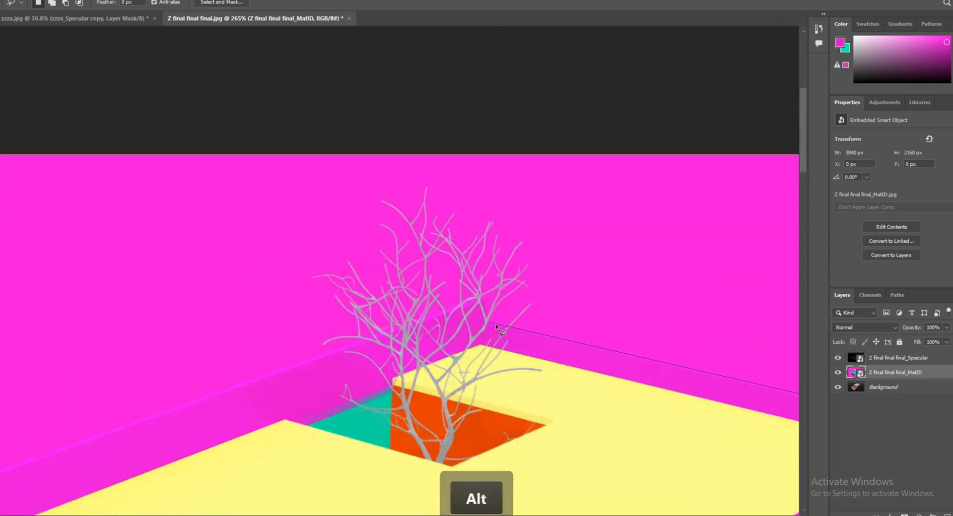
left_click(487, 297)
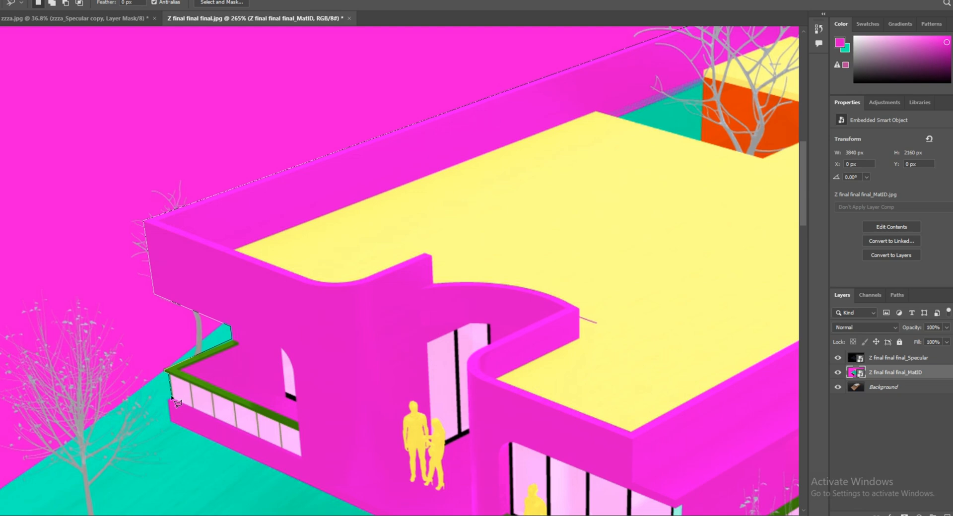
left_click(169, 423)
scroll(243, 513, "down", 10)
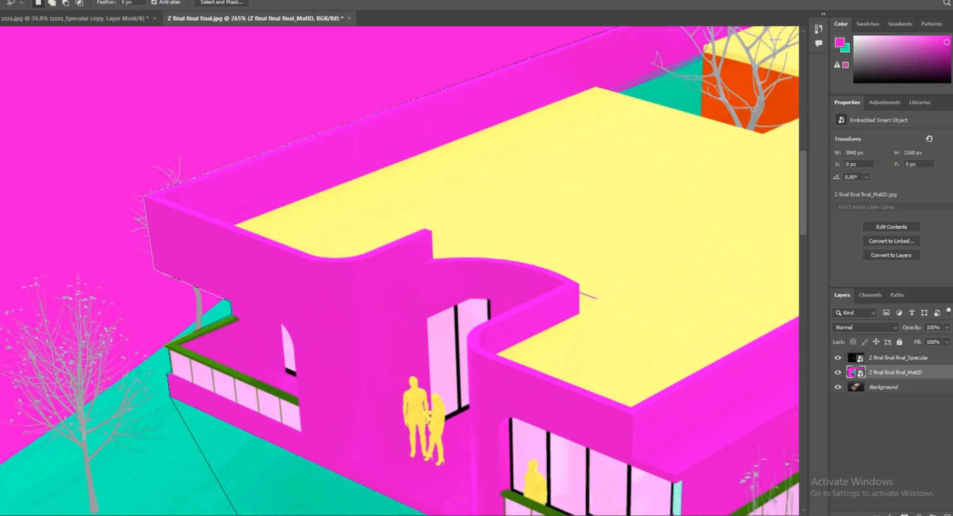
left_click(660, 370)
scroll(294, 303, "down", 8, "alt")
scroll(393, 231, "down", 1, "alt")
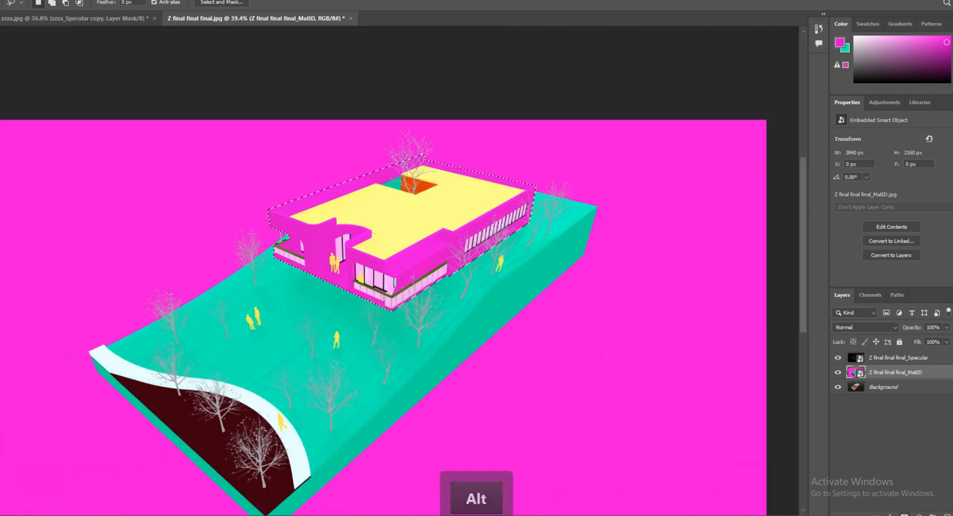
Add a Curves adjustment layer masked to the selected house and hide the MatID layer.
left_click(904, 515)
left_click(909, 383)
left_click(838, 387)
Duplicate the Background layer, select the magenta backdrop with the Magic Wand and add a masked Curves adjustment for it.
scroll(752, 389, "down", 1, "alt")
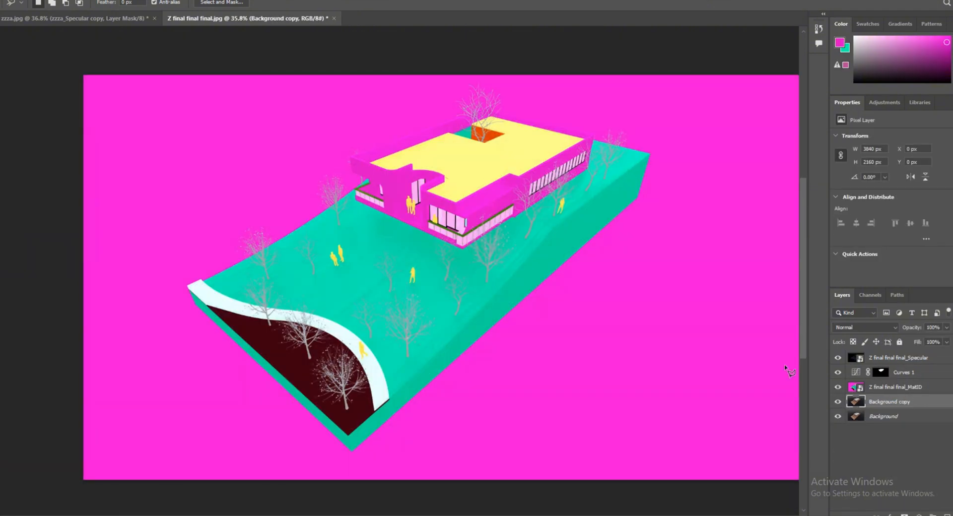
scroll(786, 368, "down", 1, "alt")
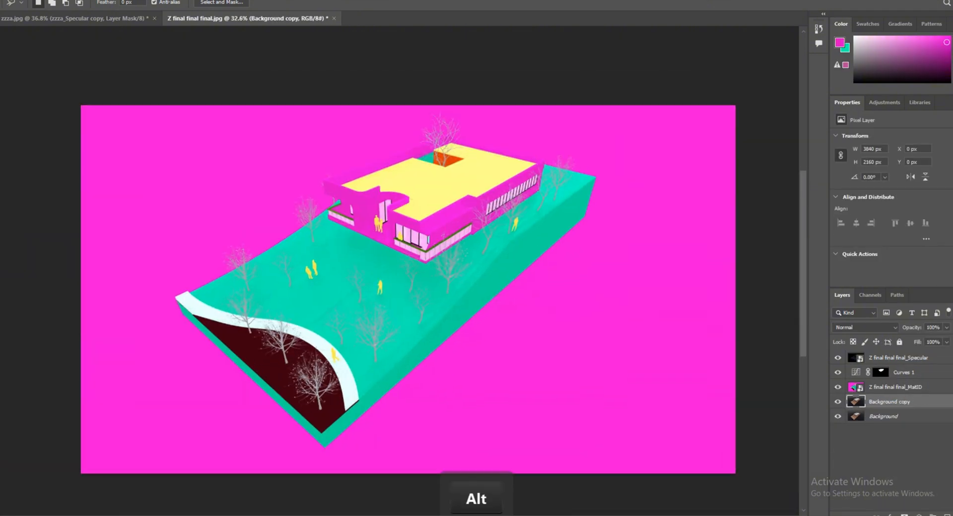
right_click(1, 59)
right_click(1, 73)
left_click(51, 93)
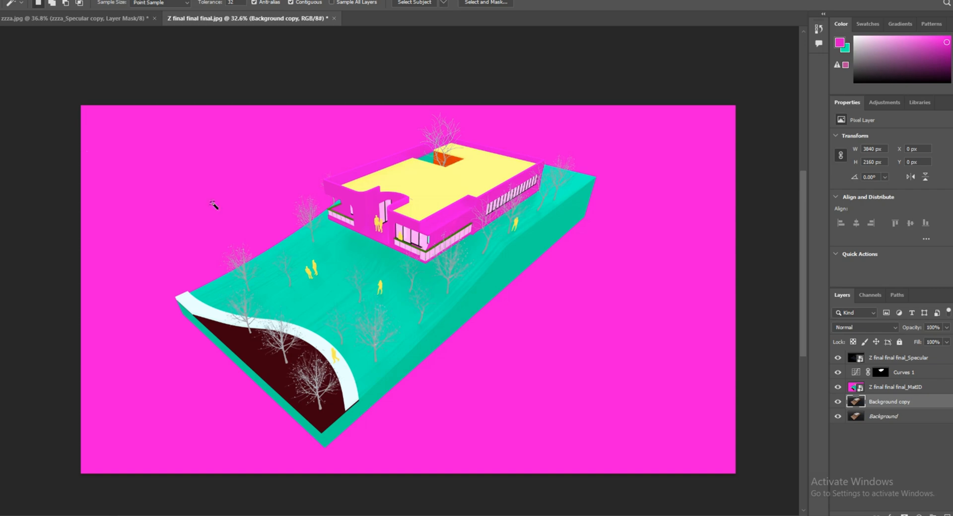
left_click(215, 205)
left_click(694, 136, "shift")
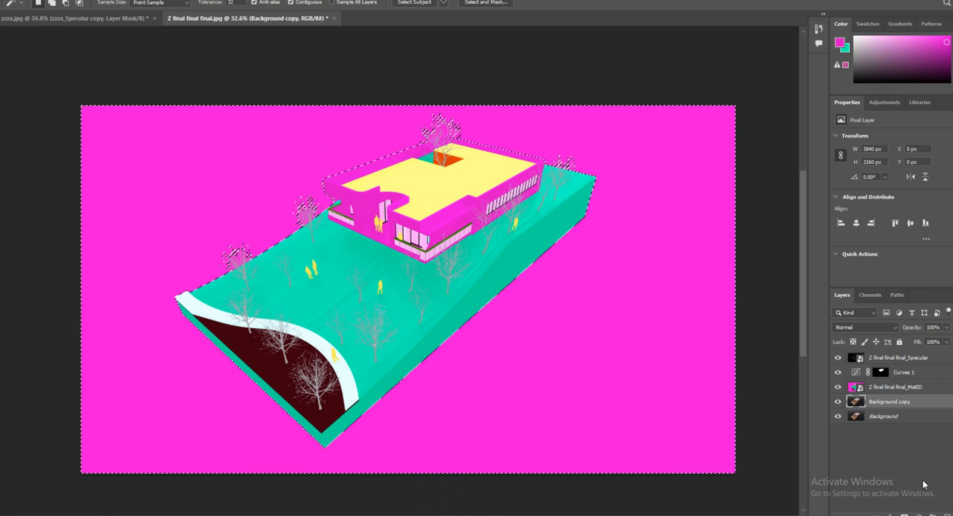
left_click(918, 514)
left_click(904, 385)
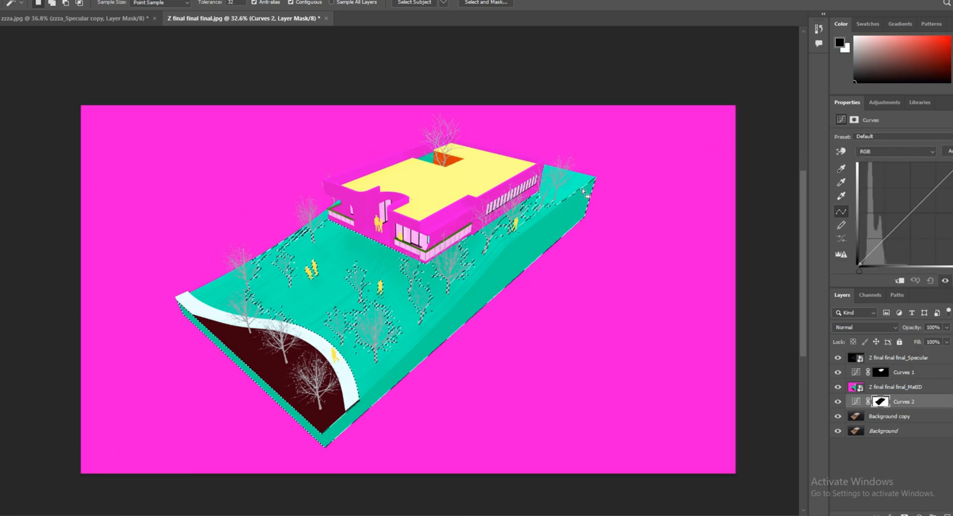
Select the green terrain areas on the MatID layer with the Magic Wand and add a Curves adjustment masked to them.
left_click(447, 313, "ctrl")
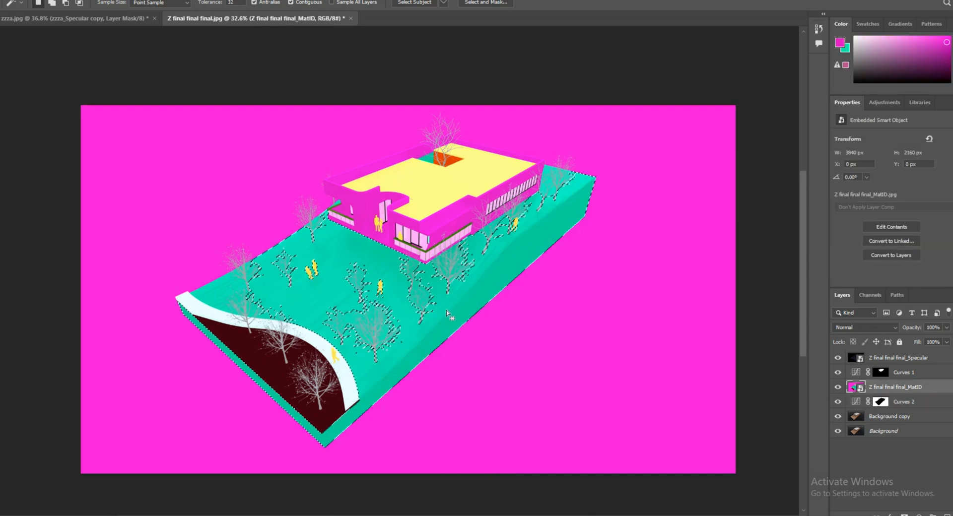
left_click(229, 290, "shift")
left_click(904, 514)
left_click(926, 383)
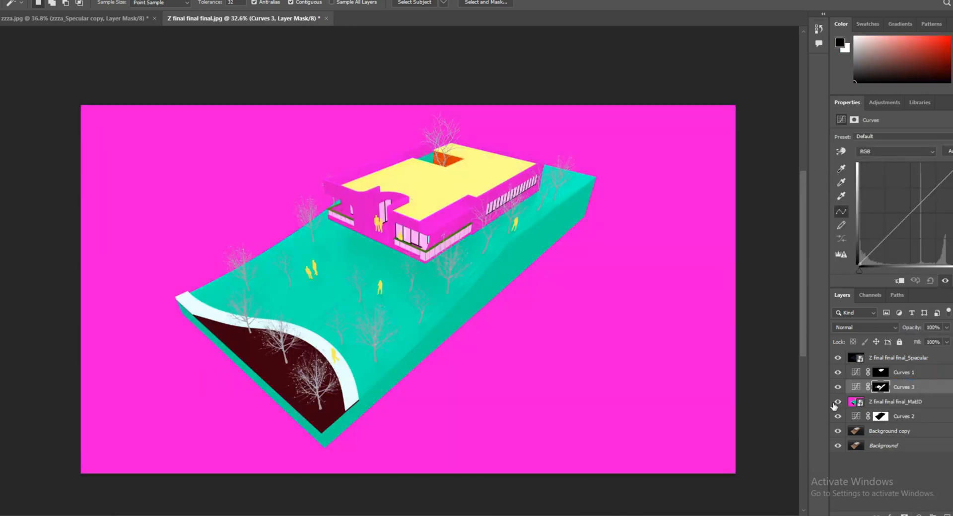
Select the dark red ground patch on the MatID layer and add a Curves adjustment masked to it.
left_click(853, 407)
left_click(318, 364, "shift")
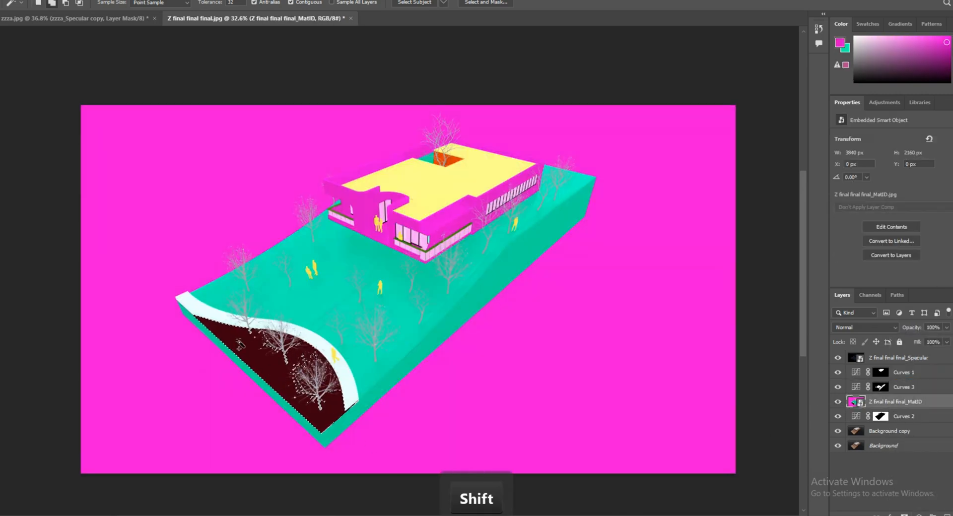
left_click(904, 513)
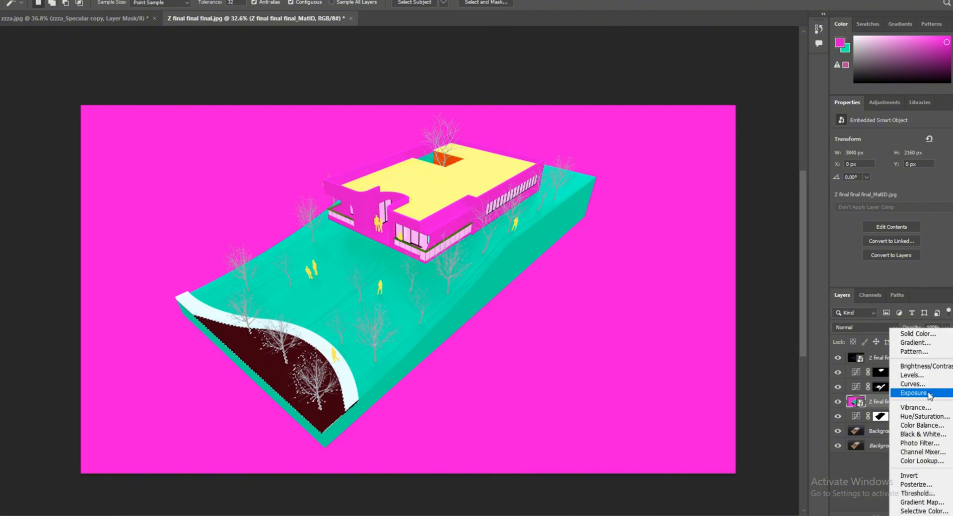
left_click(913, 384)
Hide the MatID layer and raise the black point of the Curves 4 adjustment to lighten the gravel patch.
left_click(838, 417)
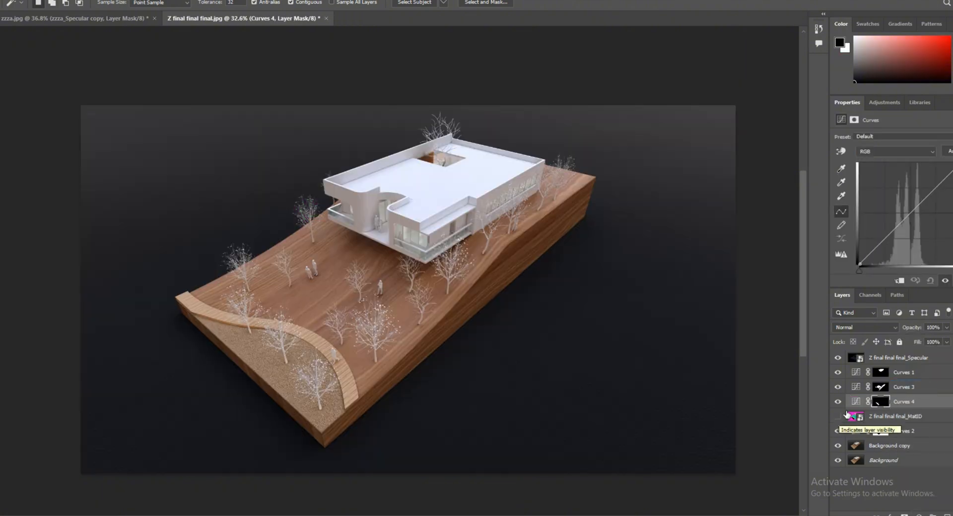
left_click(856, 401)
left_click_drag(859, 265, 854, 245)
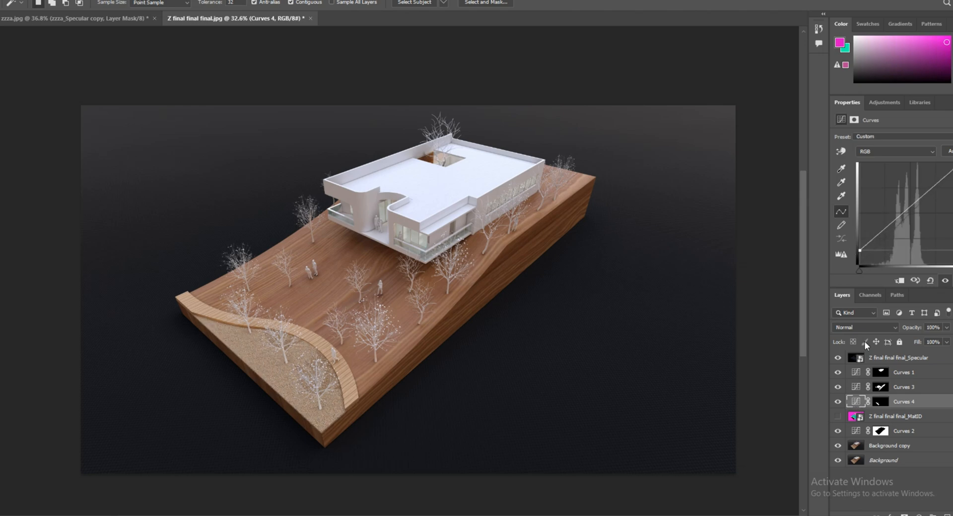
Bend the Curves 2 curve downward in the shadows and midtones to darken the backdrop to near black.
left_click(856, 433)
left_click_drag(917, 207, 929, 230)
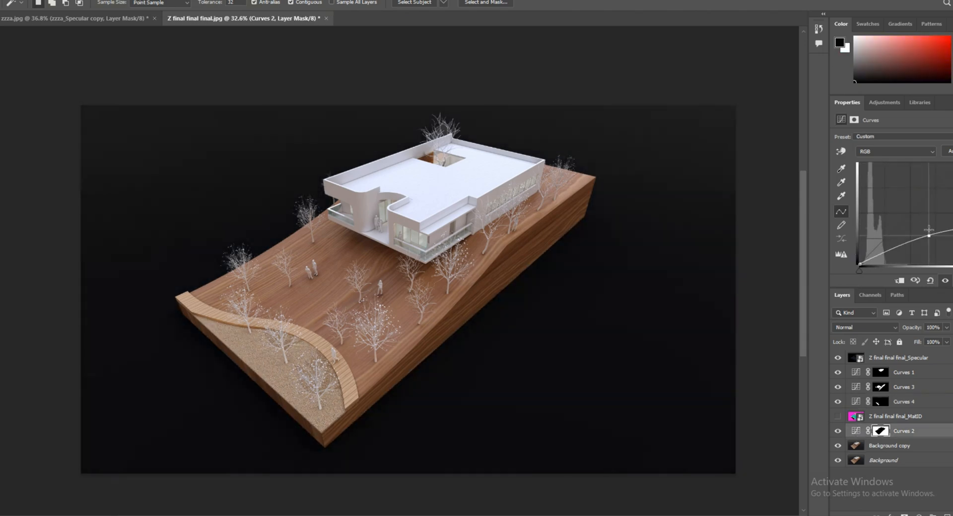
left_click_drag(878, 257, 877, 254)
mouse_move(928, 236)
left_mouse_down()
mouse_move(911, 184)
mouse_move(927, 219)
left_mouse_up()
left_click_drag(860, 264, 881, 259)
Compare the gravel patch with Curves 4 off and on, and brush over its trees on that layer's mask.
left_click(838, 402)
left_click(838, 402)
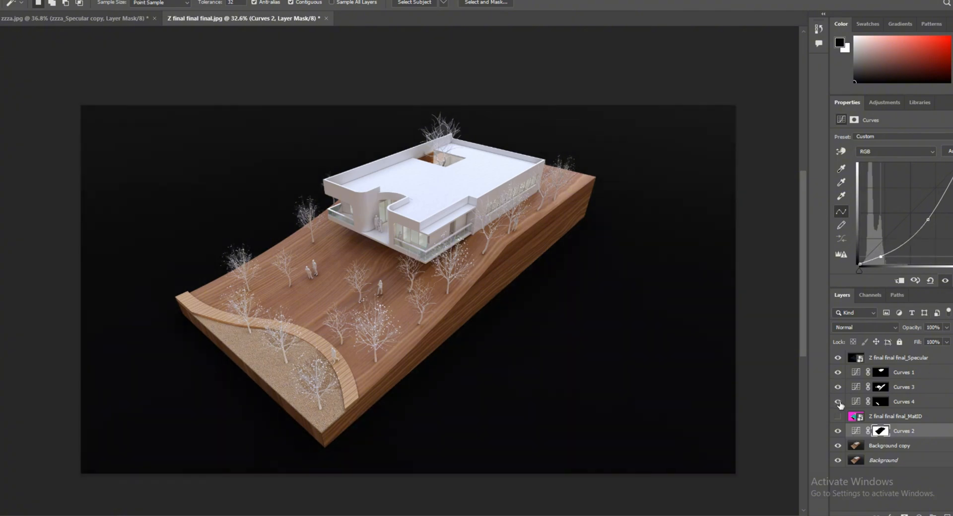
left_click(838, 401)
left_click(838, 402)
left_click(881, 401)
key("b")
scroll(328, 373, "up", 5, "alt")
mouse_move(335, 379)
left_mouse_down()
mouse_move(455, 412)
mouse_move(454, 353)
mouse_move(325, 349)
mouse_move(417, 424)
mouse_move(292, 276)
mouse_move(222, 221)
left_mouse_up()
key("x")
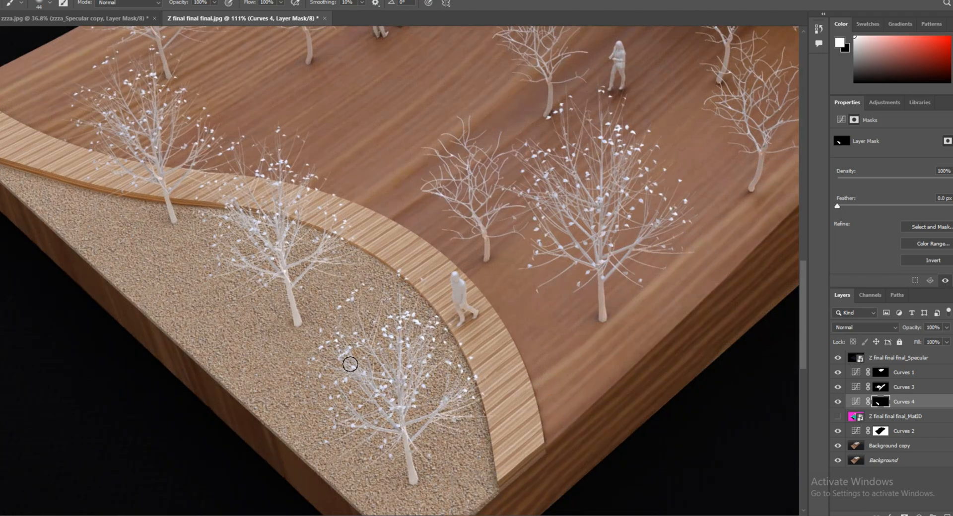
Lift the dark tones in the Curves 3 adjustment to brighten the wooden terrain slightly.
scroll(350, 364, "down", 5, "alt")
left_click(858, 389)
left_click_drag(876, 252, 875, 247)
Compare the image without the Specular layer, duplicate that layer and set the copy's blend mode to Lighten.
left_click(838, 359)
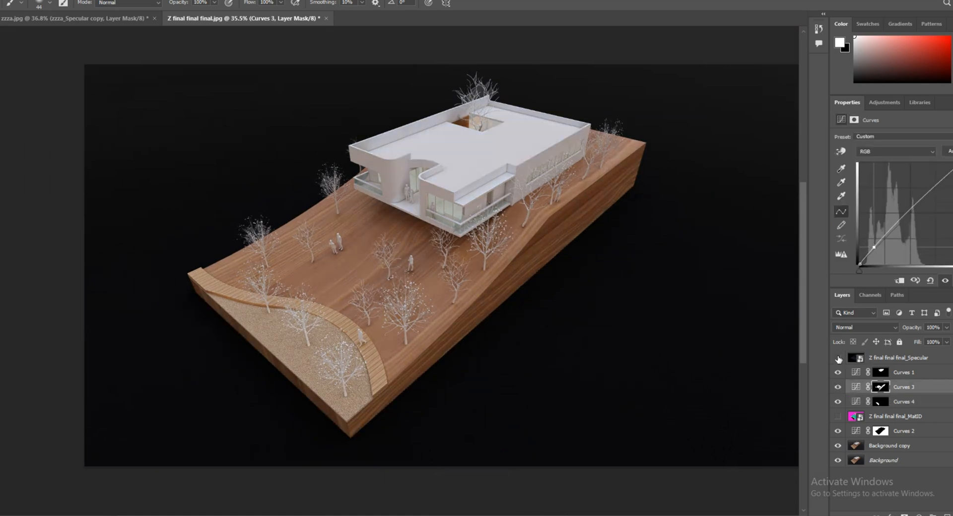
left_click(838, 360)
left_click_drag(941, 360, 948, 514)
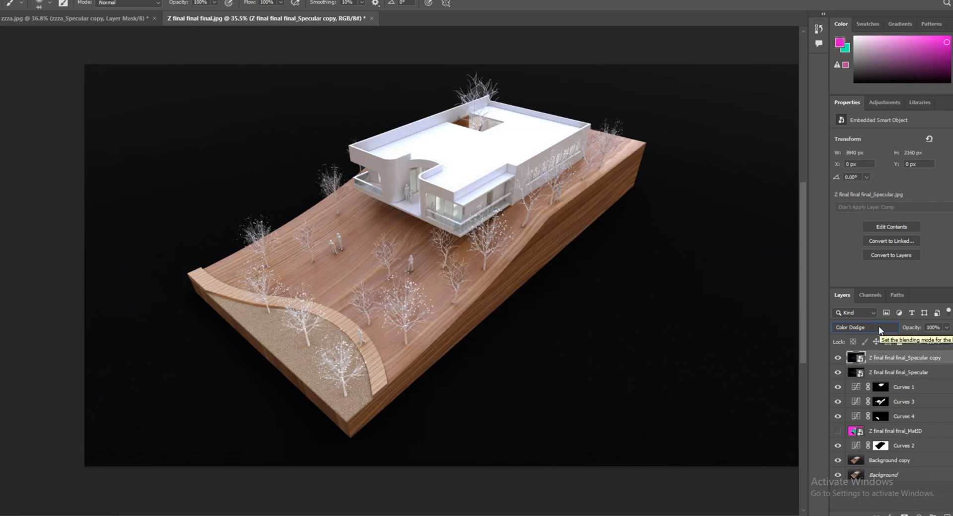
left_click(865, 327)
left_click(846, 342)
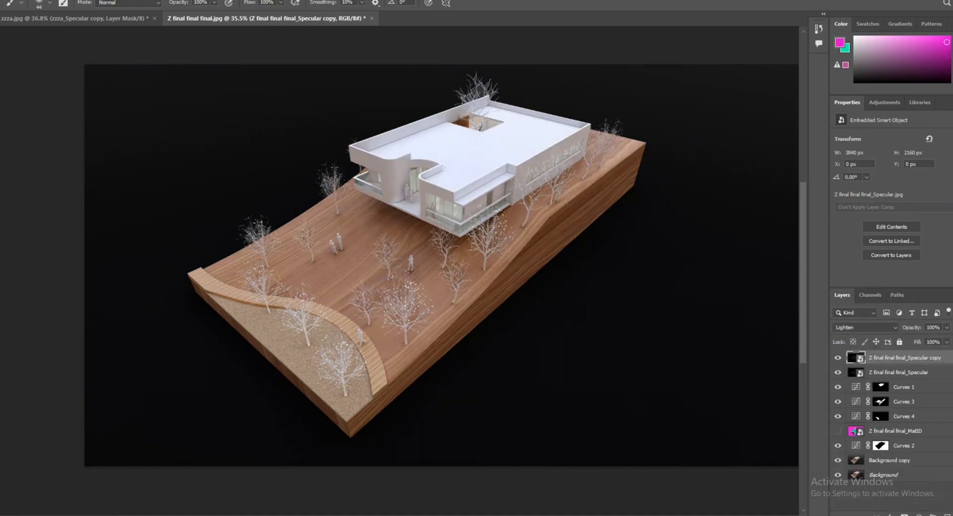
Open the Background copy layer in the Camera Raw Filter and set Texture to +21.
key("z")
key("ctrl+0")
scroll(462, 371, "down", 2, "alt")
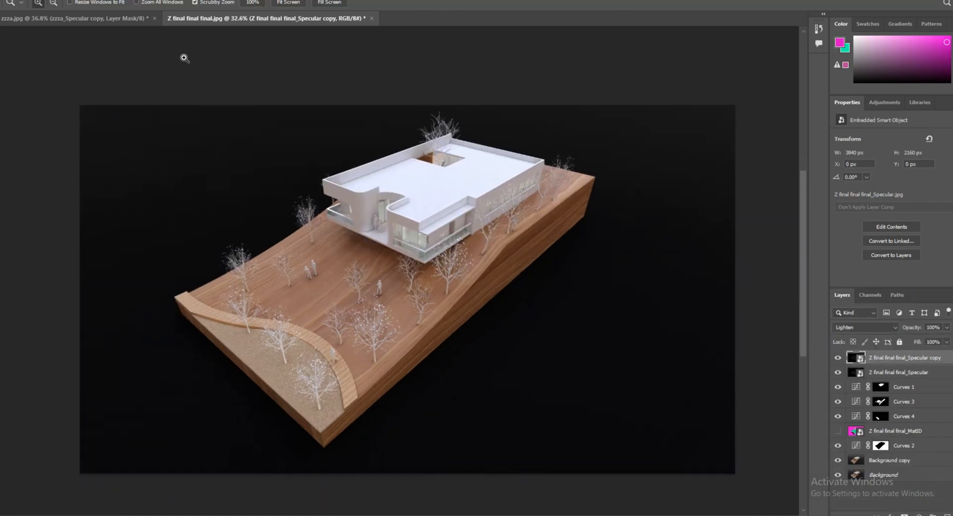
left_click(889, 461)
left_click(94, 1)
left_click(151, 64)
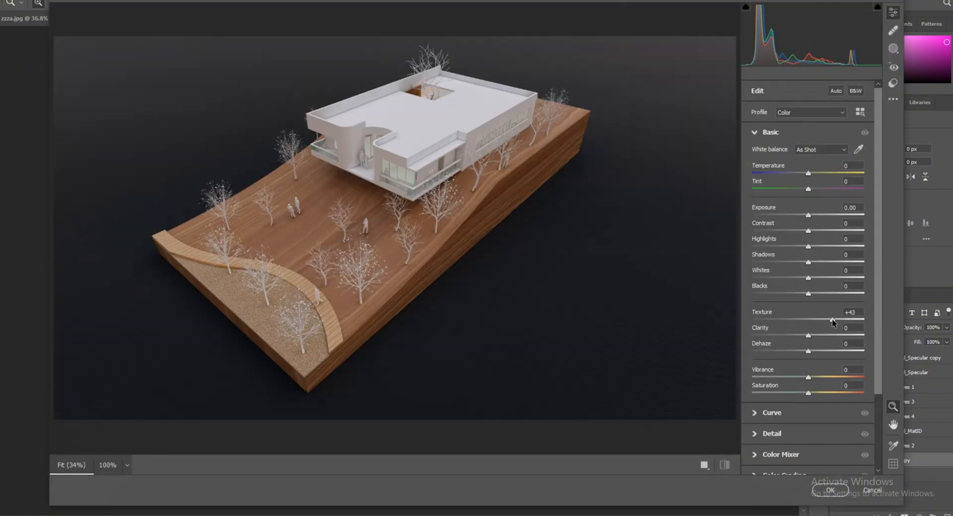
scroll(341, 226, "up", 5)
scroll(341, 226, "down", 5)
scroll(339, 227, "up", 5)
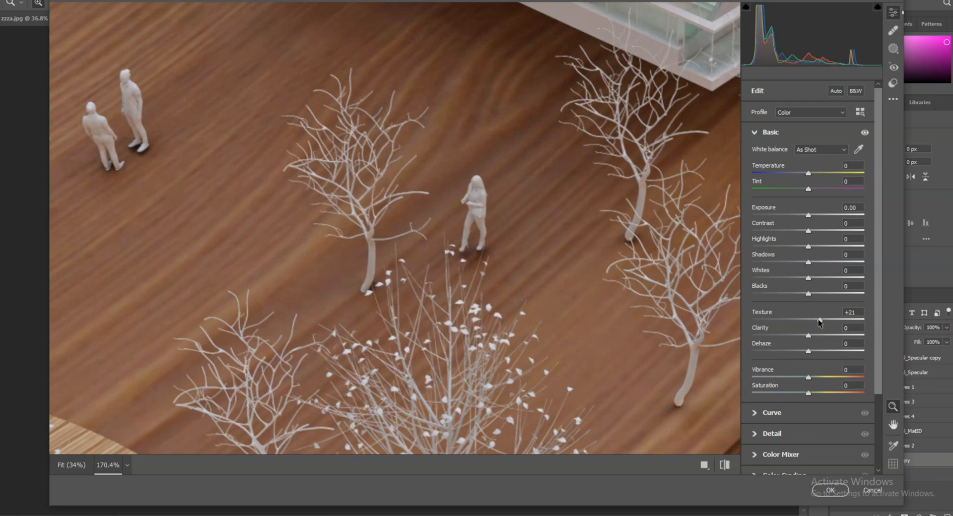
Set Clarity to +29 and Dehaze to +7 in the Camera Raw Filter.
mouse_move(808, 336)
left_mouse_down()
mouse_move(829, 336)
mouse_move(814, 351)
left_mouse_up()
scroll(497, 223, "down", 5)
scroll(628, 181, "up", 5)
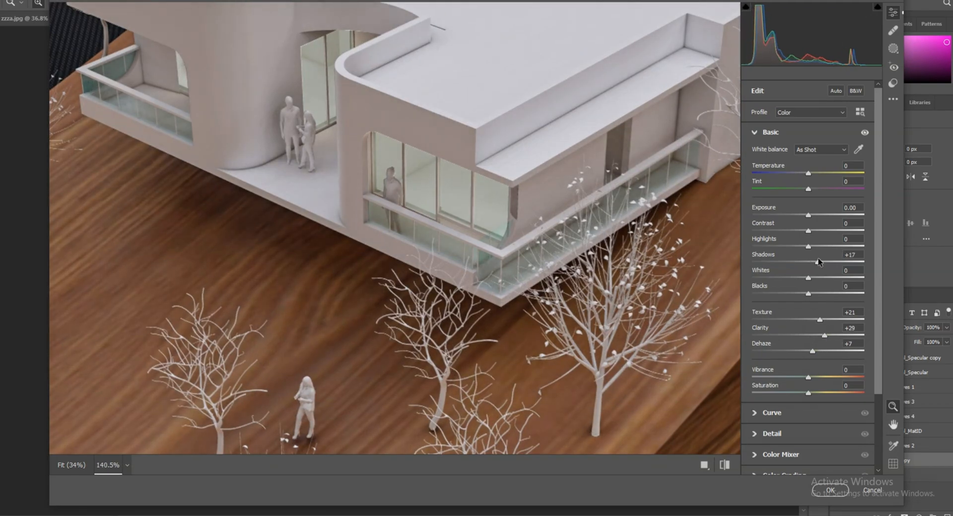
Set Shadows to -82, Highlights to +92 and Contrast to +35 in the Camera Raw Filter.
scroll(409, 258, "down", 8)
left_click_drag(819, 262, 763, 263)
scroll(419, 240, "up", 2)
scroll(400, 391, "down", 1)
left_click_drag(809, 231, 828, 228)
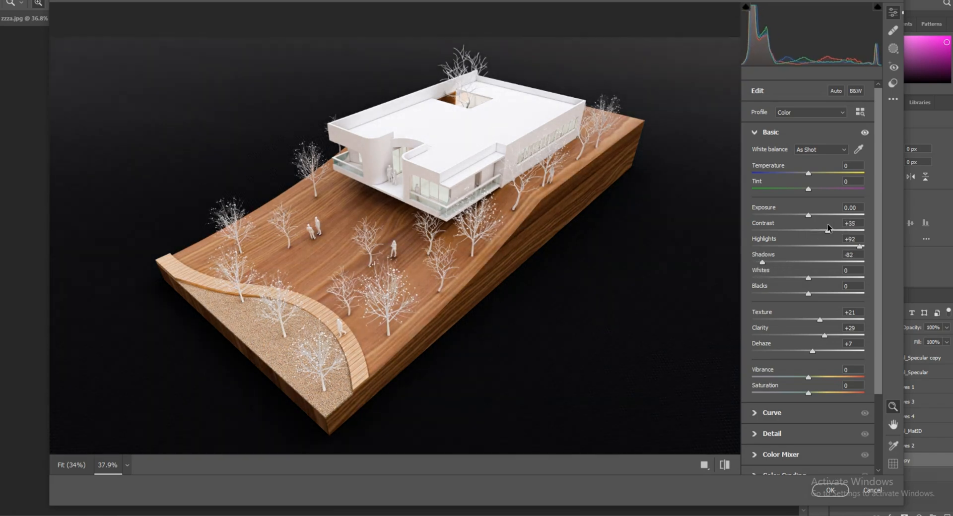
Set Saturation to +3 and apply the Camera Raw adjustments to the layer.
scroll(380, 318, "down", 4)
scroll(380, 318, "up", 5)
scroll(380, 317, "down", 3)
scroll(380, 317, "up", 1)
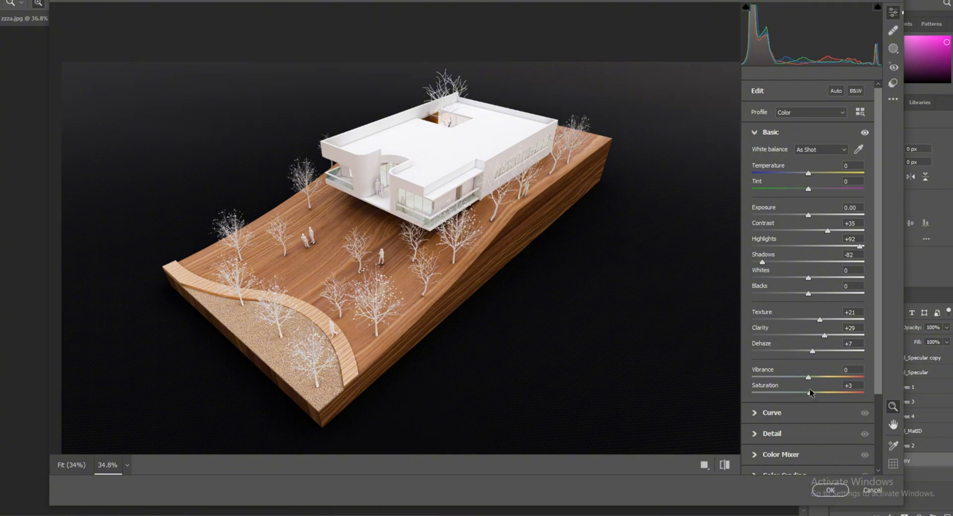
left_click(830, 491)
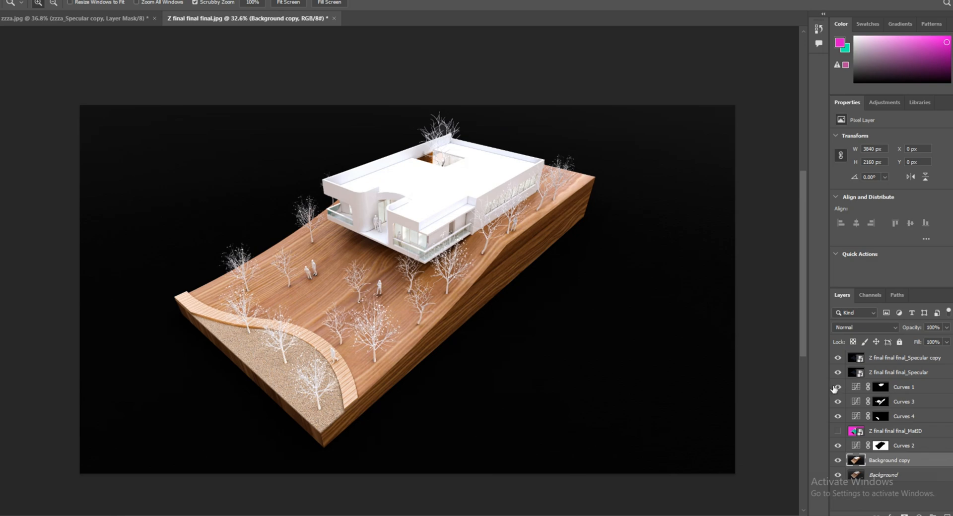
Duplicate the Background copy layer, transfer the Curves 1 mask to the duplicate and invert that mask.
key("ctrl+j")
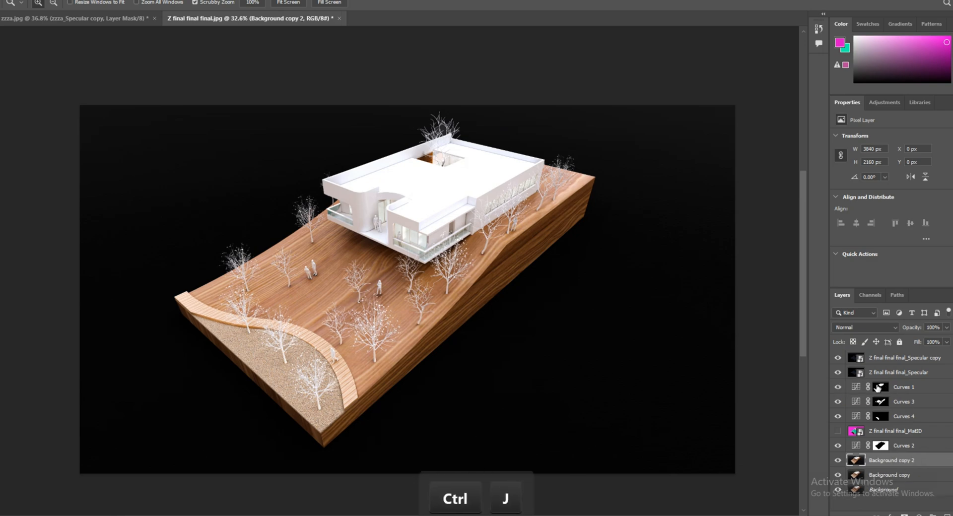
left_click(908, 387)
left_click_drag(881, 387, 882, 464)
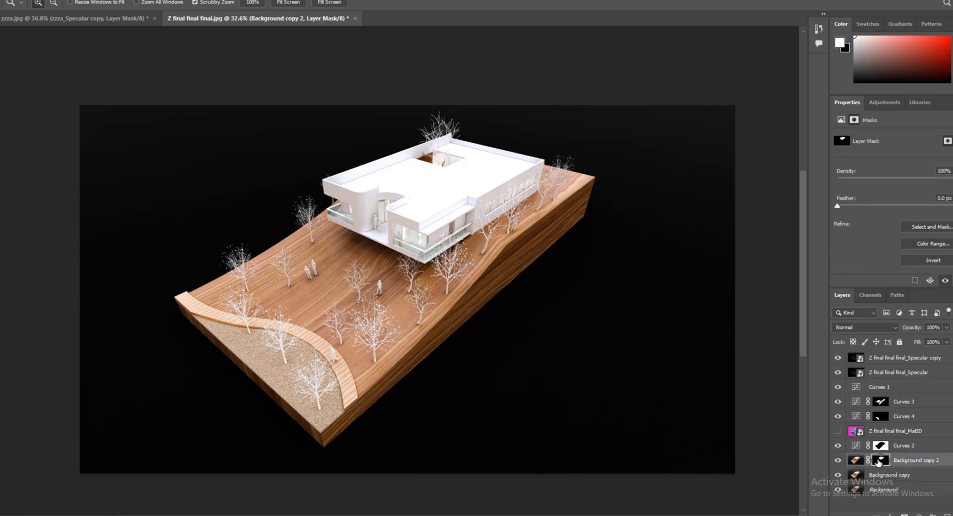
key("ctrl+i")
key("ctrl+z")
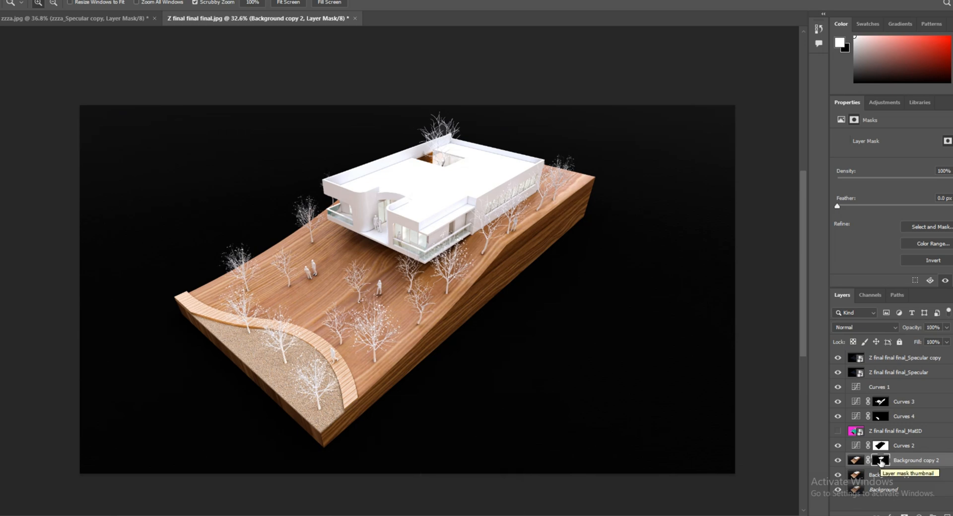
key("ctrl+i")
scroll(640, 365, "down", 2)
scroll(641, 365, "up", 1)
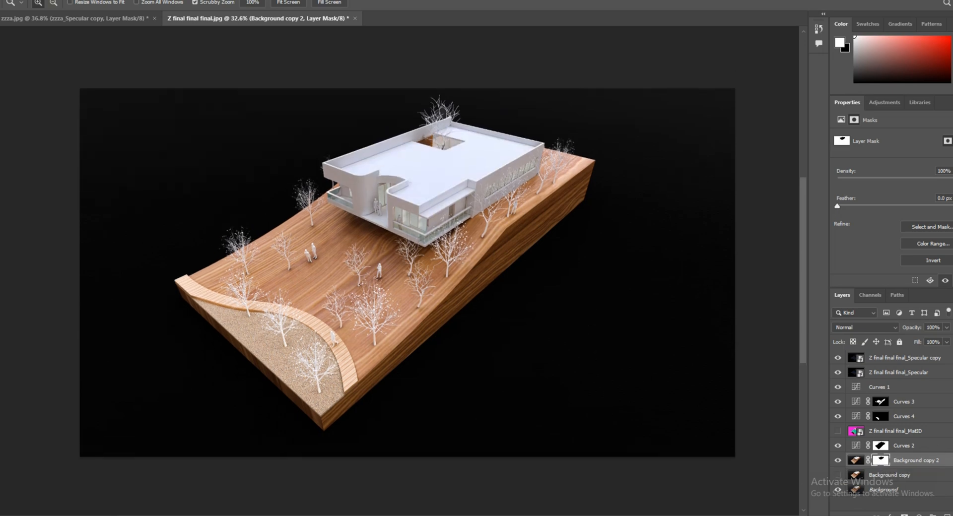
Compare the image with the retouched background layers off and on, and set Background copy's opacity to 17%.
left_click(837, 461)
left_click(838, 461)
left_click(838, 476)
left_click(901, 475)
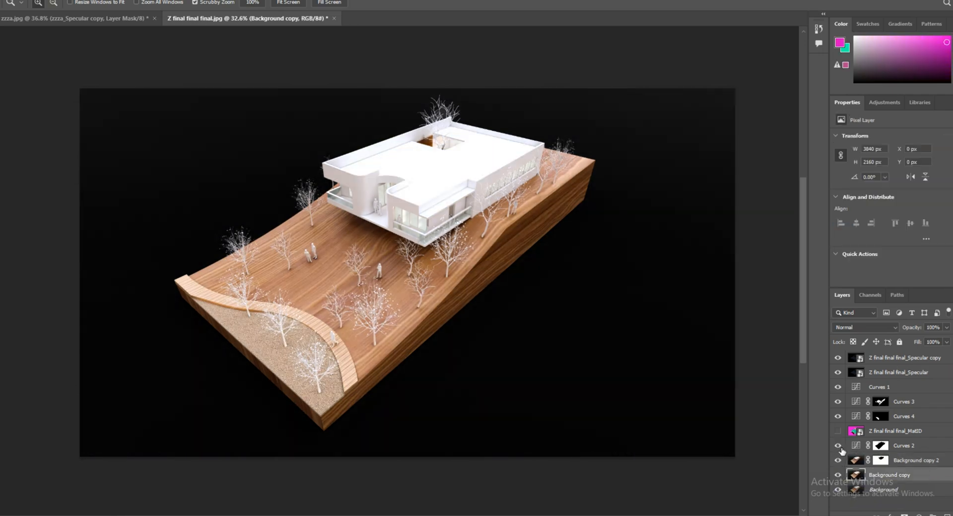
left_click_drag(910, 327, 837, 354)
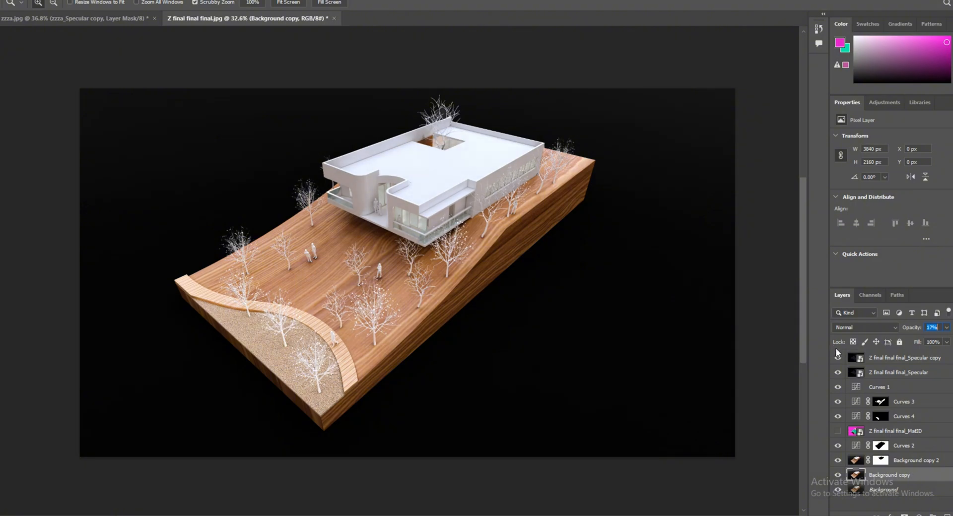
mouse_move(442, 200)
left_mouse_down()
mouse_move(528, 208)
mouse_move(456, 211)
left_mouse_up()
mouse_move(348, 151)
left_mouse_down()
mouse_move(427, 138)
mouse_move(359, 154)
left_mouse_up()
mouse_move(365, 150)
left_mouse_down()
mouse_move(445, 119)
mouse_move(372, 139)
left_mouse_up()
mouse_move(185, 399)
left_mouse_down()
mouse_move(229, 400)
mouse_move(175, 403)
left_mouse_up()
left_click_drag(531, 409, 556, 404)
left_click_drag(447, 281, 329, 317)
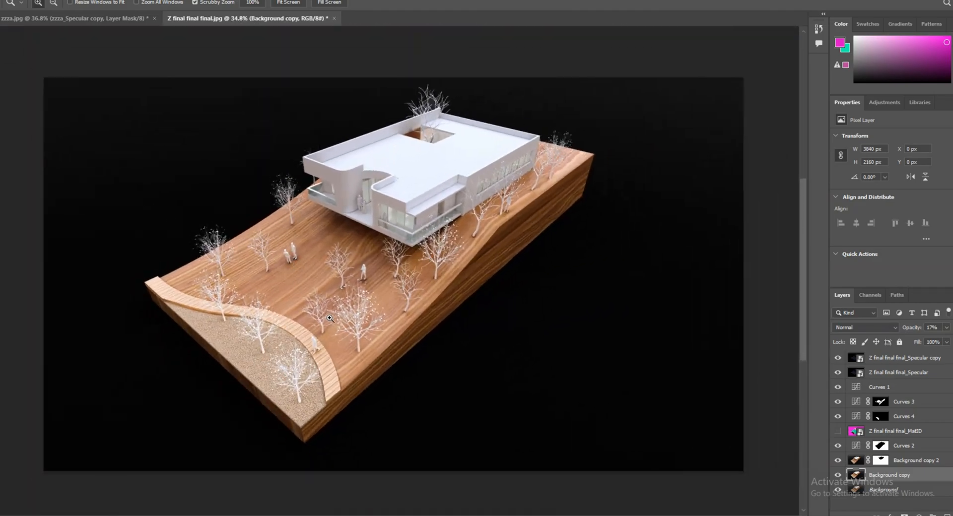
Open the reference photo of the wooden hillside model, compare it with the render and return to Photoshop.
mouse_move(394, 515)
left_click(113, 491)
double_click(388, 286)
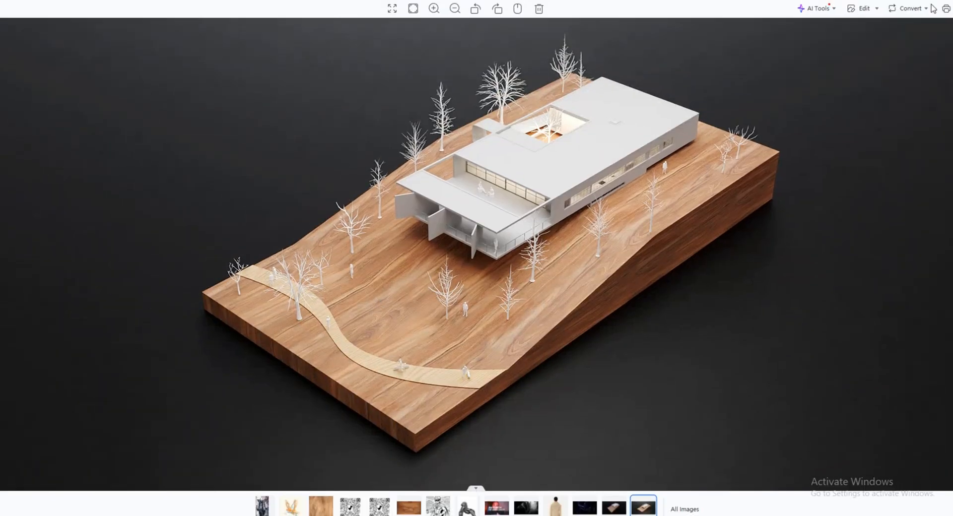
left_click(464, 515)
Hide the Specular copy layer and set the Specular layer's opacity to 74%.
left_click_drag(838, 358, 838, 373)
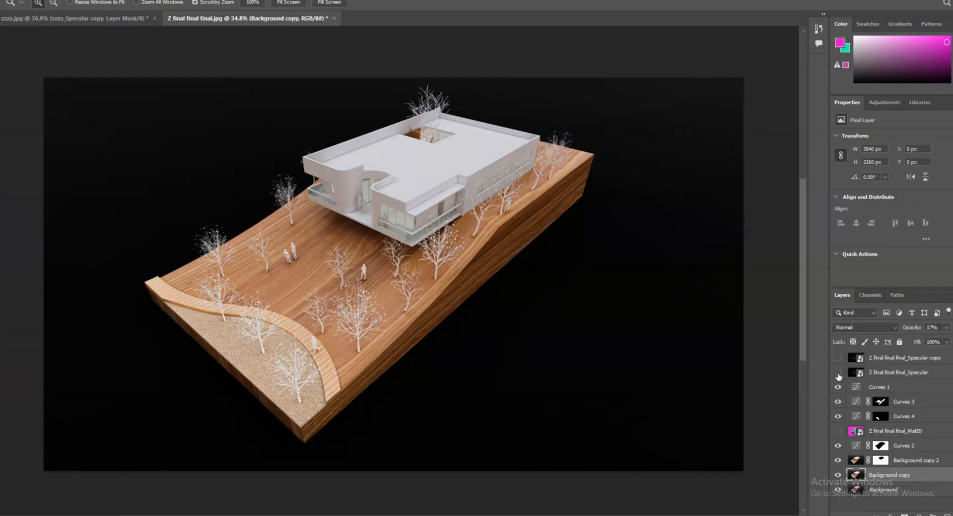
left_click(838, 373)
left_click(838, 373)
left_click(838, 373)
left_click(908, 373)
left_click_drag(911, 328, 888, 330)
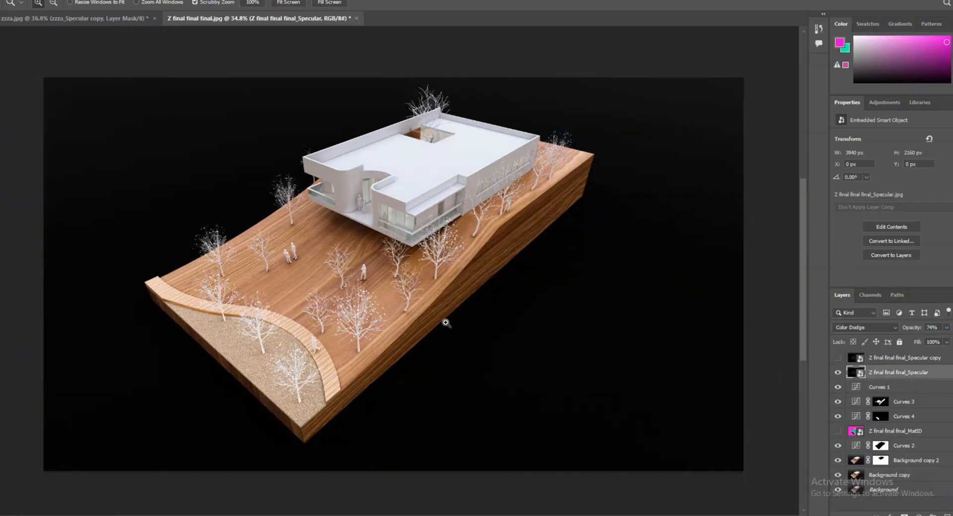
Compare the terrain with Curves 3 off and on, and set Background copy 2's opacity to 87%.
scroll(446, 323, "down", 5)
scroll(413, 301, "up", 4)
left_click(838, 404)
left_click(838, 403)
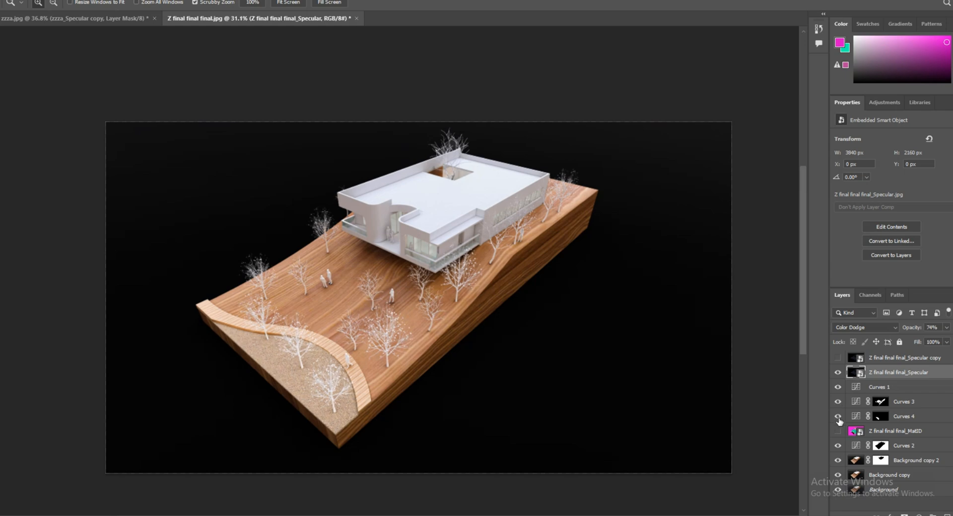
left_click(839, 460)
left_click(855, 461)
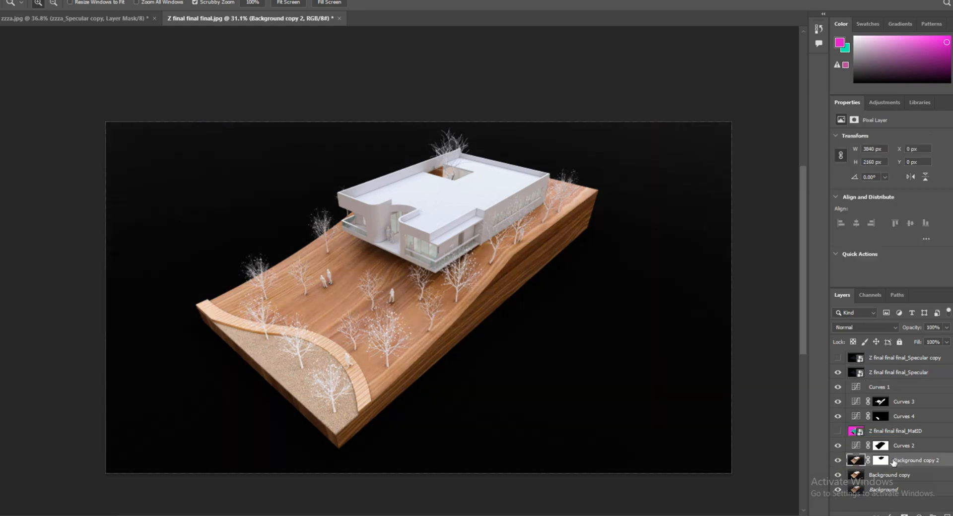
left_click(881, 461)
left_click_drag(911, 330, 904, 333)
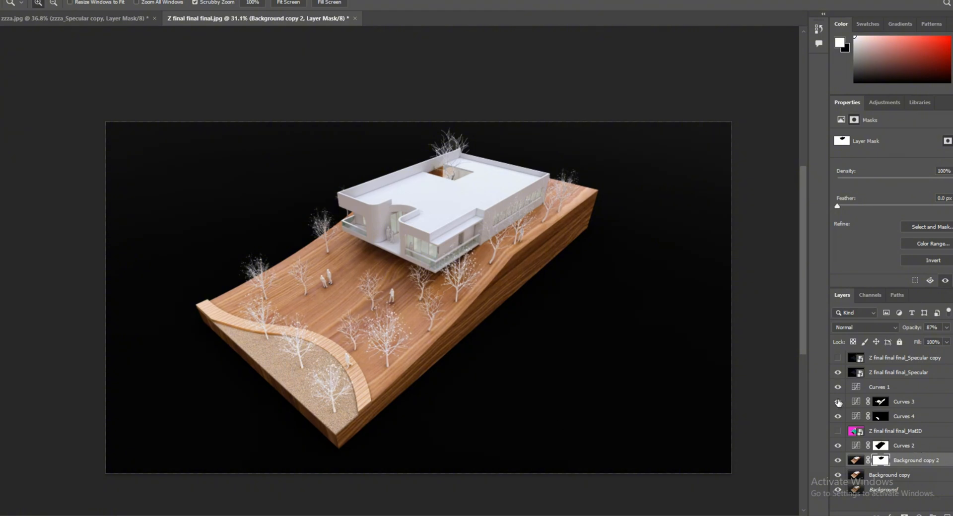
Compare the image with the Curves 3, Curves 2 and Background copy 2 layers off and on.
left_click(837, 403)
left_click(838, 403)
scroll(411, 349, "down", 3)
scroll(410, 349, "up", 1)
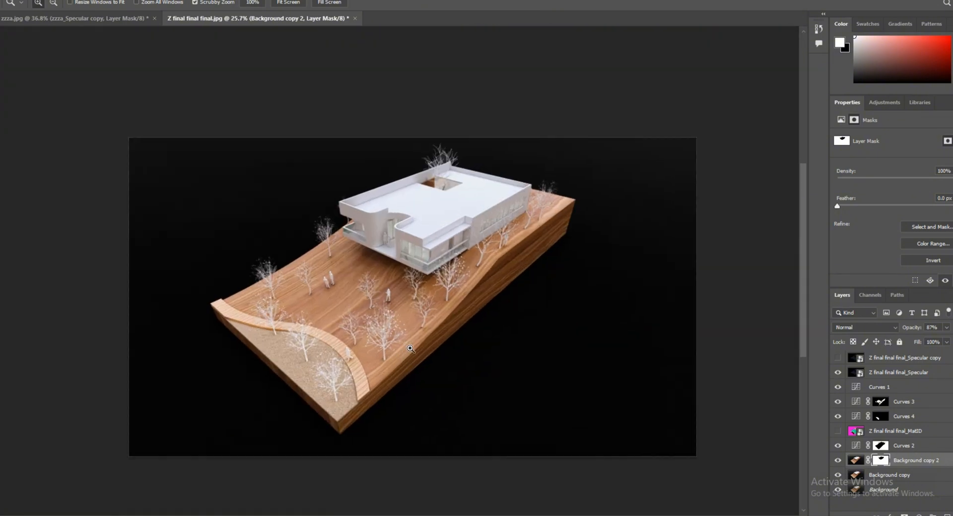
left_click_drag(373, 414, 385, 412)
mouse_move(514, 407)
left_mouse_down()
mouse_move(490, 397)
mouse_move(498, 399)
left_mouse_up()
left_click(838, 446)
left_click(838, 448)
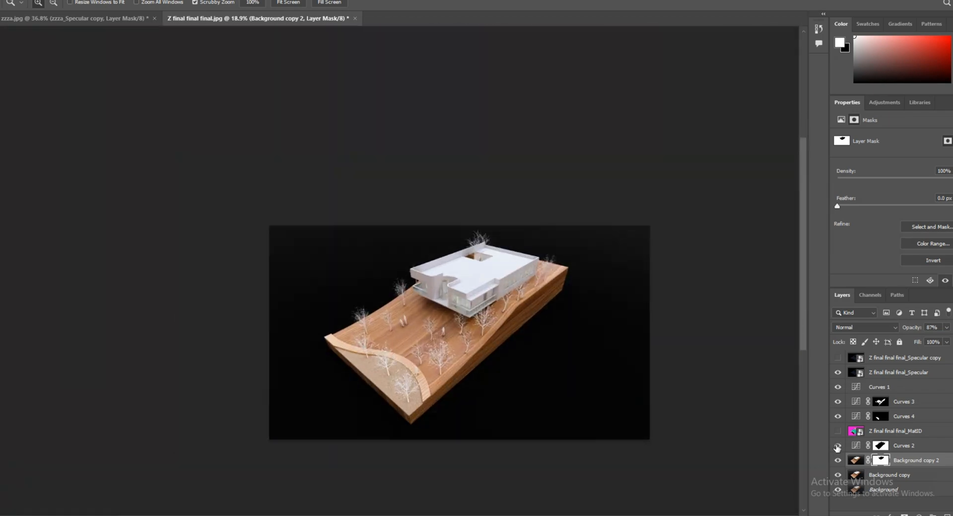
left_click(837, 447)
scroll(410, 394, "up", 5)
scroll(412, 395, "down", 4)
scroll(637, 351, "up", 2)
left_click(838, 461)
left_click(837, 462)
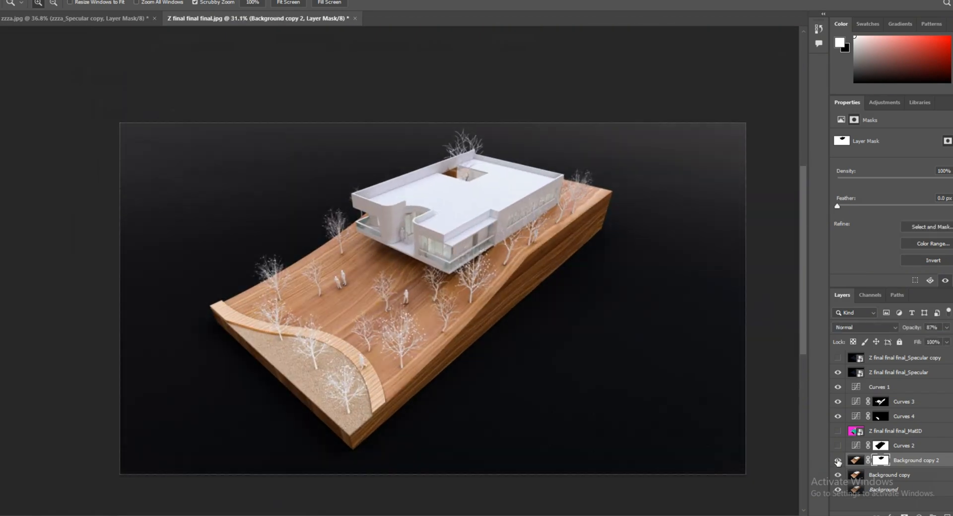
Compare the backdrop with Curves 2 off and on, and hide the Curves 1 adjustment layer.
left_click(838, 446)
left_click(879, 445)
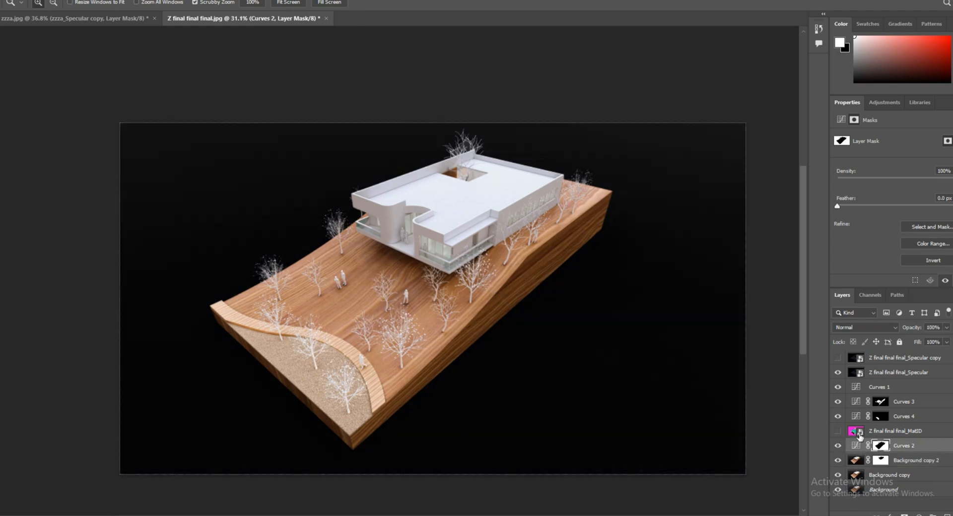
left_click(838, 446)
left_click(838, 446)
left_click(838, 446)
left_click(838, 445)
scroll(449, 330, "down", 2, "alt")
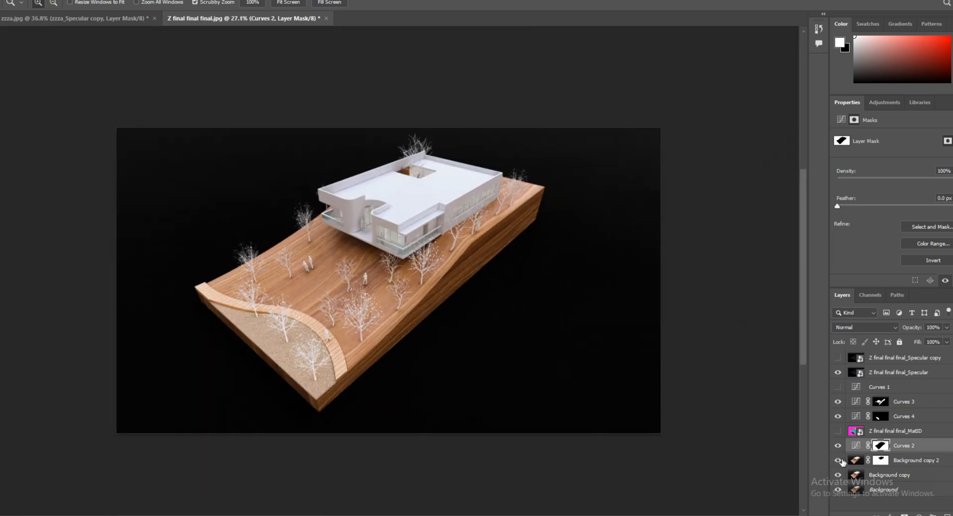
left_click(839, 461)
left_click(839, 461)
left_click(838, 446)
left_click(838, 447)
Show the MatID layer and select its magenta backdrop area with the Magic Wand.
left_click(838, 432)
left_click(855, 430)
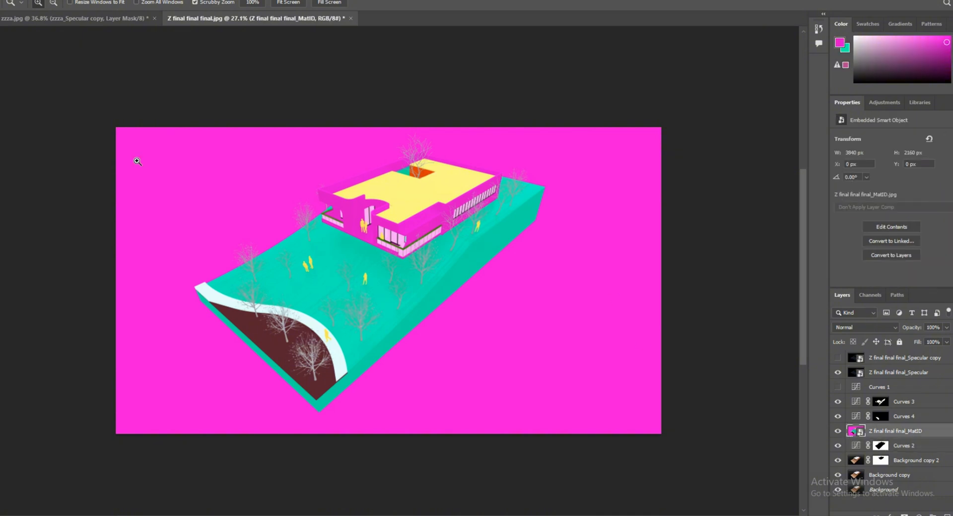
right_click(1, 73)
left_click(41, 84)
mouse_move(171, 172)
left_mouse_down()
mouse_move(163, 216)
mouse_move(201, 198)
left_mouse_up()
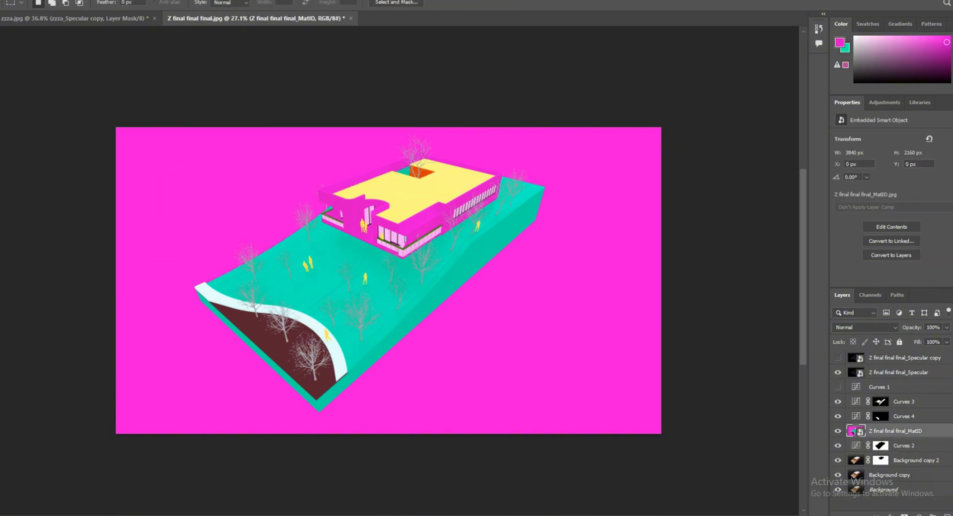
right_click(2, 73)
left_click(41, 93)
left_click(237, 188)
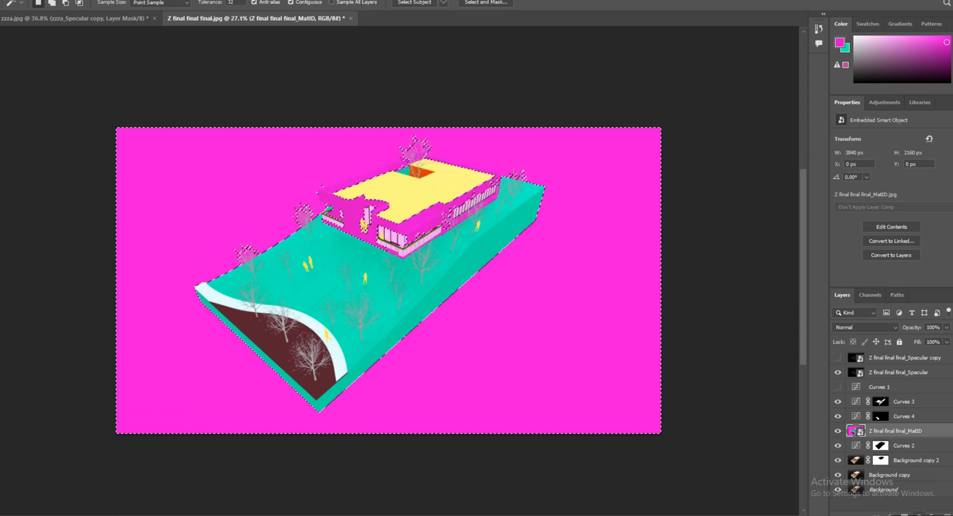
Add a Curves adjustment masked to the selected backdrop and raise its black point slightly to lighten the black.
left_click(899, 511)
left_click(851, 385)
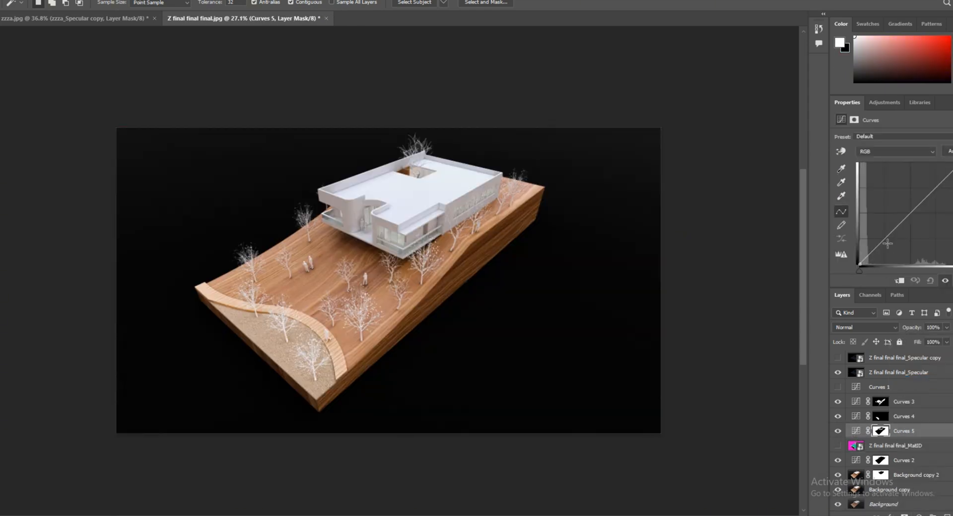
mouse_move(859, 264)
left_mouse_down()
mouse_move(859, 246)
mouse_move(859, 257)
left_mouse_up()
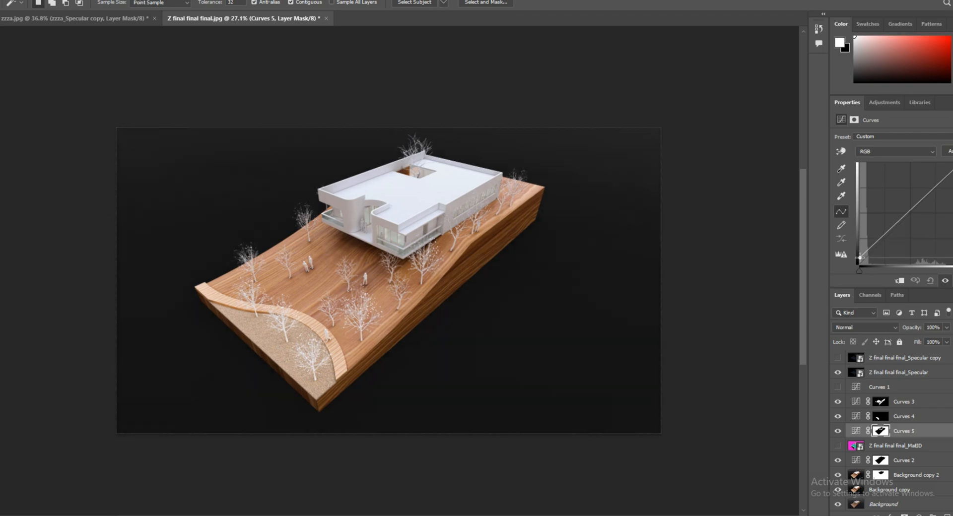
key("z")
right_click(347, 297)
left_click(386, 303)
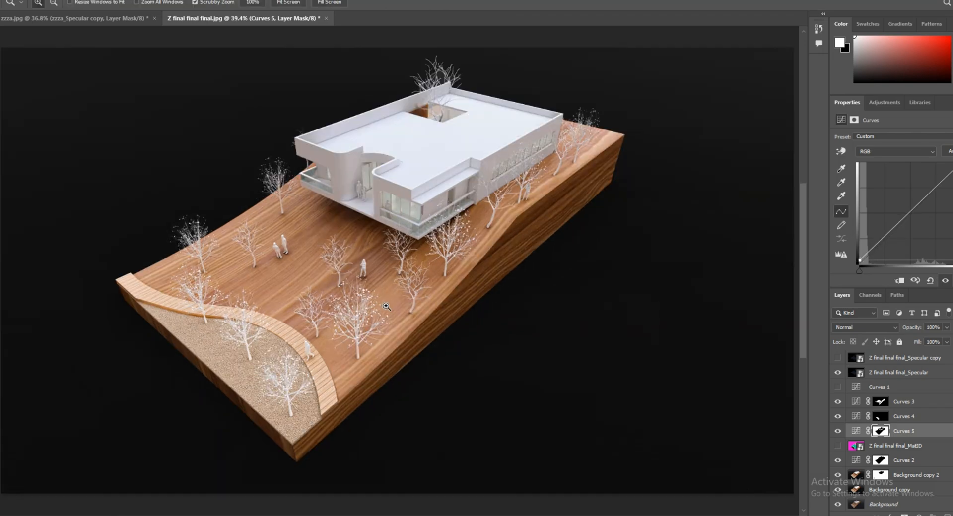
left_click_drag(368, 341, 358, 350)
Save the layered document as Z final final final.psd.
left_click(1, 0)
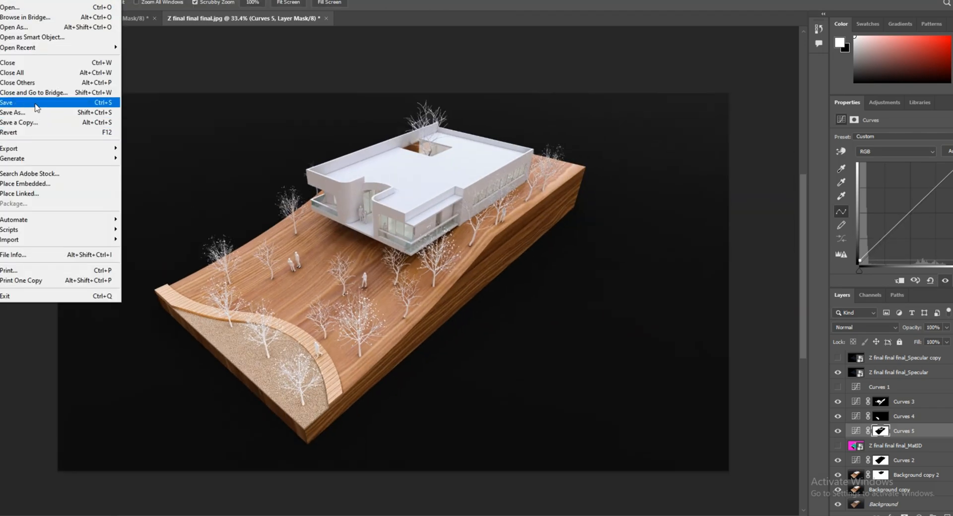
left_click(35, 107)
left_click(385, 279)
left_click(596, 134)
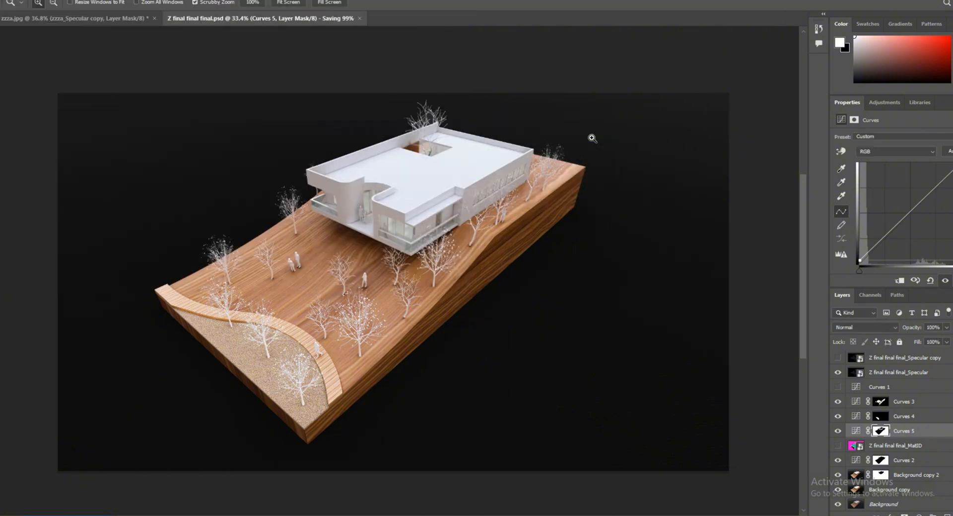
Start exporting the finished image.
left_click(1, 0)
mouse_move(47, 149)
left_click(173, 148)
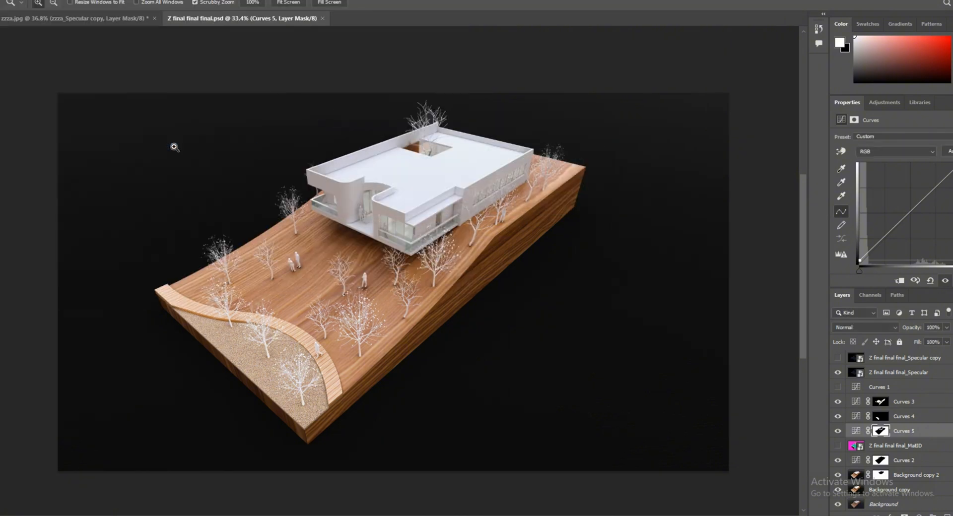